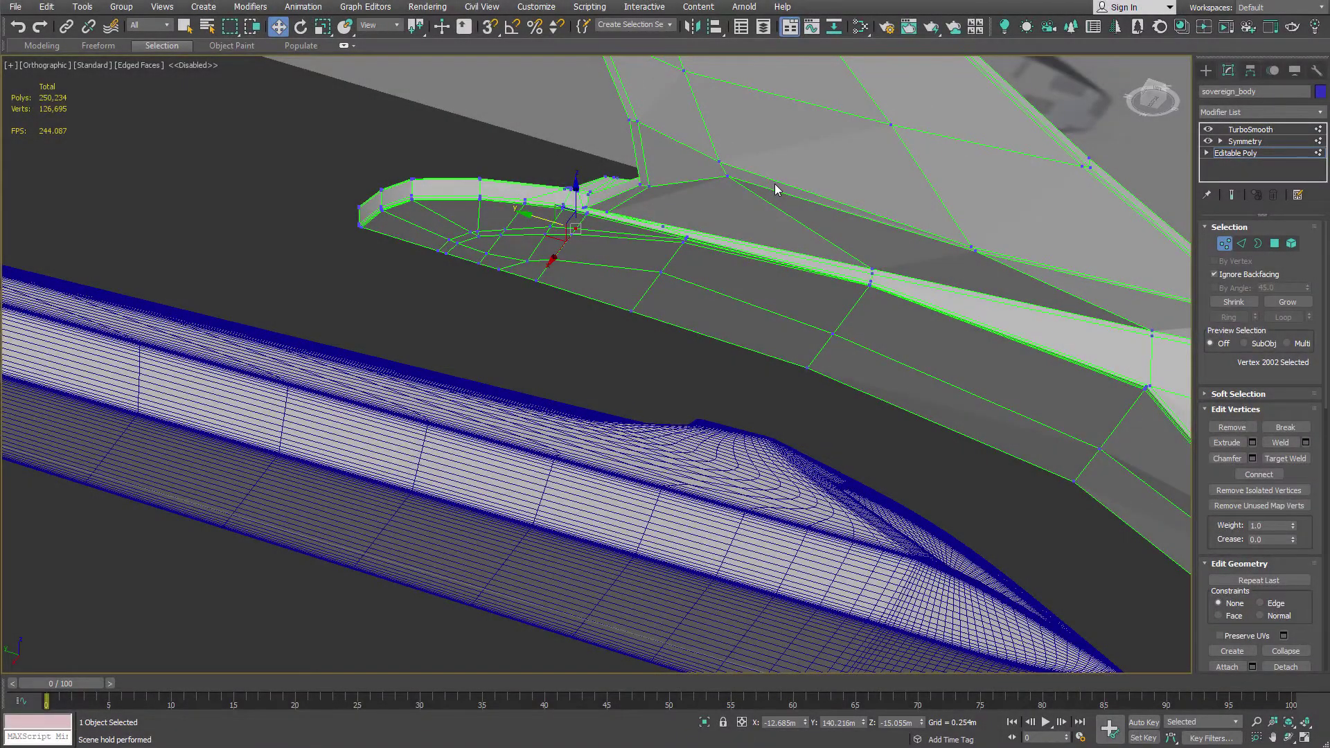
Examine the aft underside in the bottom and side reference images and compare it with the hull mesh's edge layout
scroll(765, 188, "down", 5)
middle_click_drag(761, 197, 821, 344, "alt")
scroll(765, 342, "down", 4)
scroll(744, 172, "up", 8)
middle_click_drag(744, 171, 849, 379)
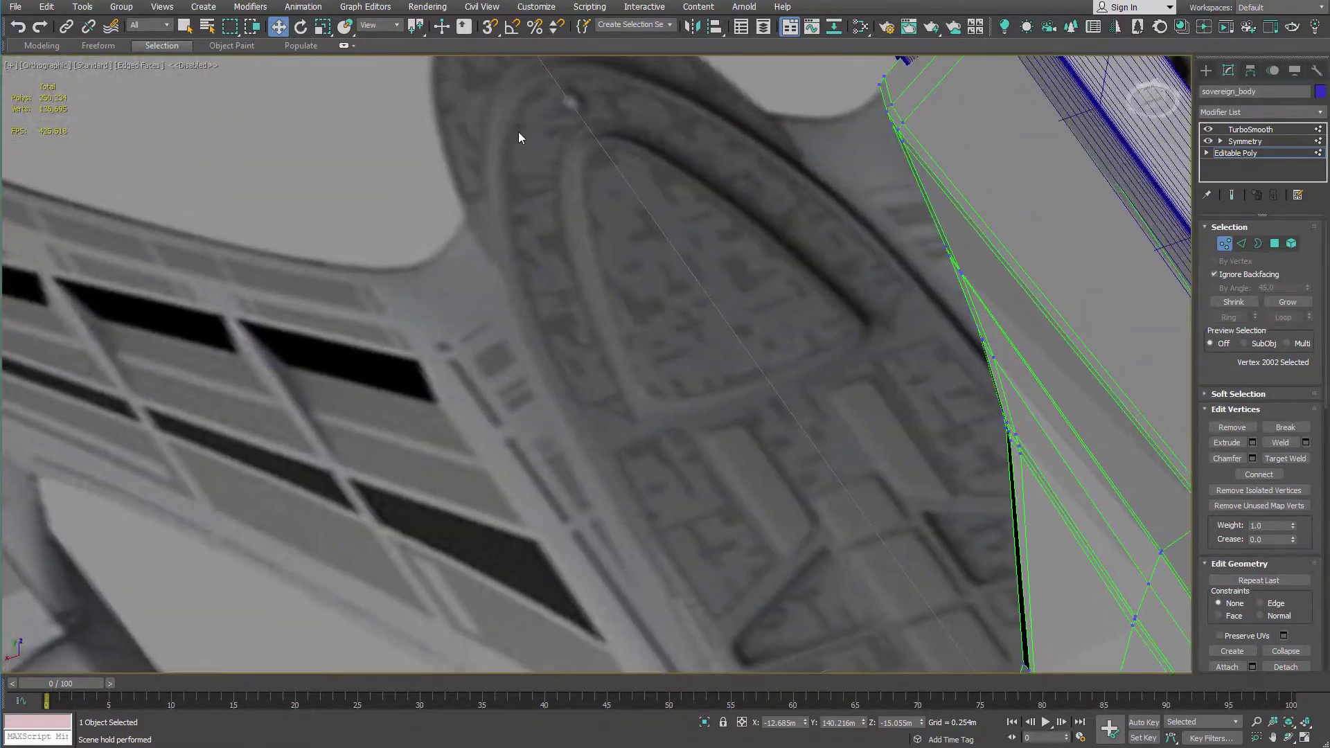
middle_click_drag(506, 176, 556, 307)
scroll(659, 269, "down", 6)
middle_click_drag(663, 269, 706, 365, "alt")
scroll(701, 260, "up", 4)
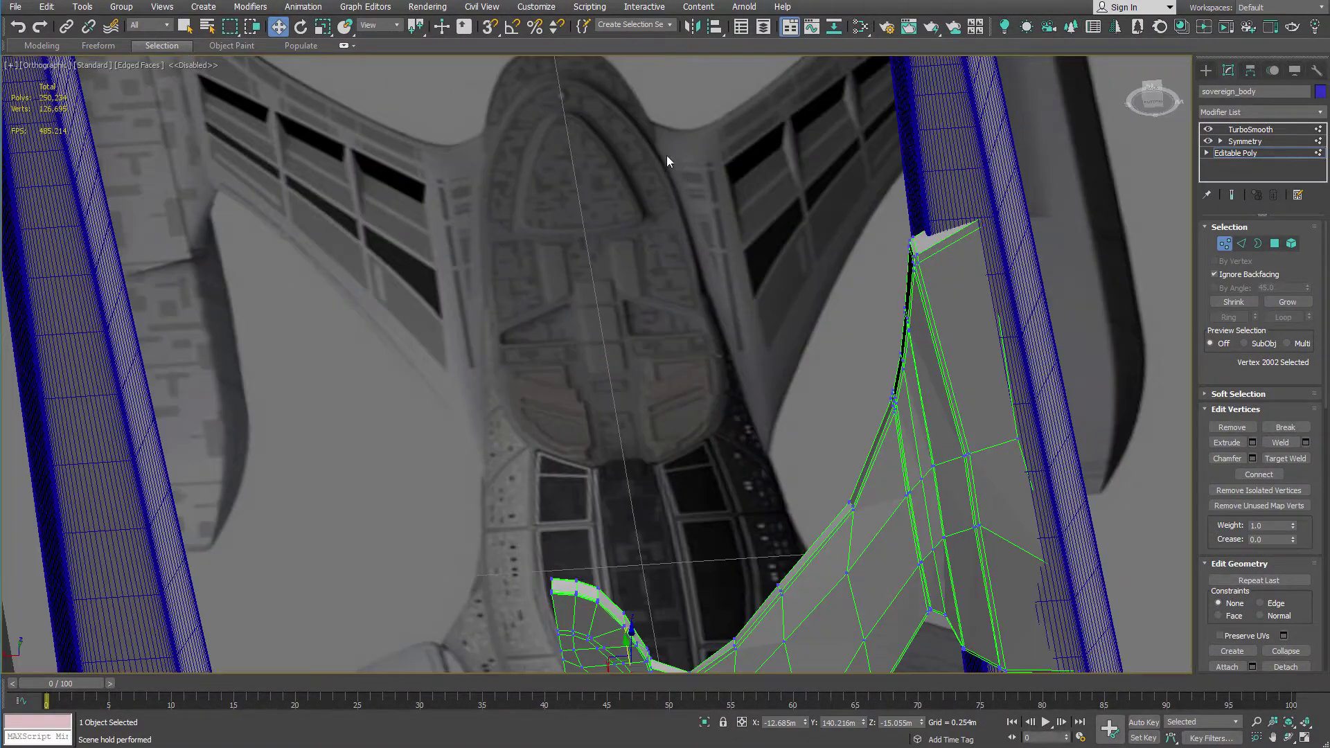
scroll(726, 323, "down", 10)
middle_click_drag(726, 323, 446, 371, "alt")
scroll(451, 376, "up", 5)
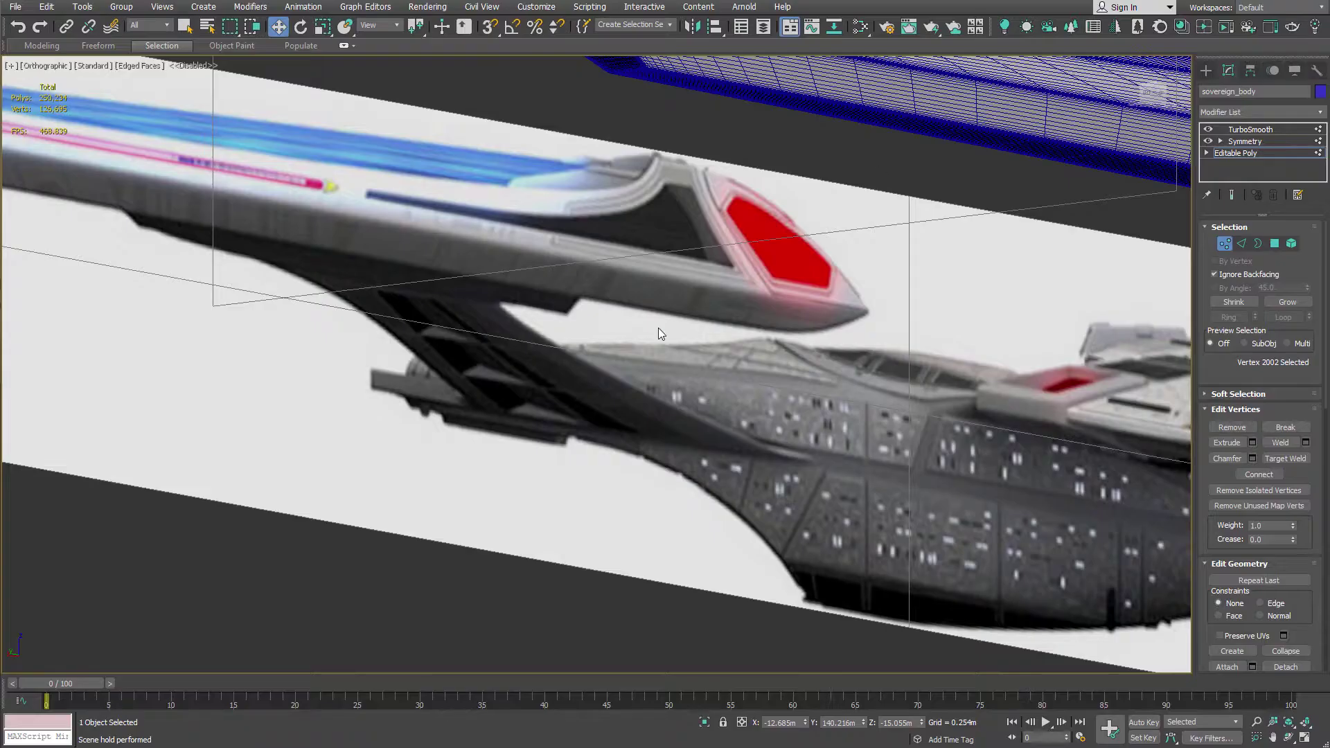
scroll(749, 273, "down", 5)
mouse_move(750, 273)
middle_mouse_down("alt")
mouse_move(784, 243)
mouse_move(769, 266)
middle_mouse_up("alt")
middle_click_drag(1013, 261, 798, 252)
scroll(797, 253, "up", 4)
scroll(783, 276, "up", 4)
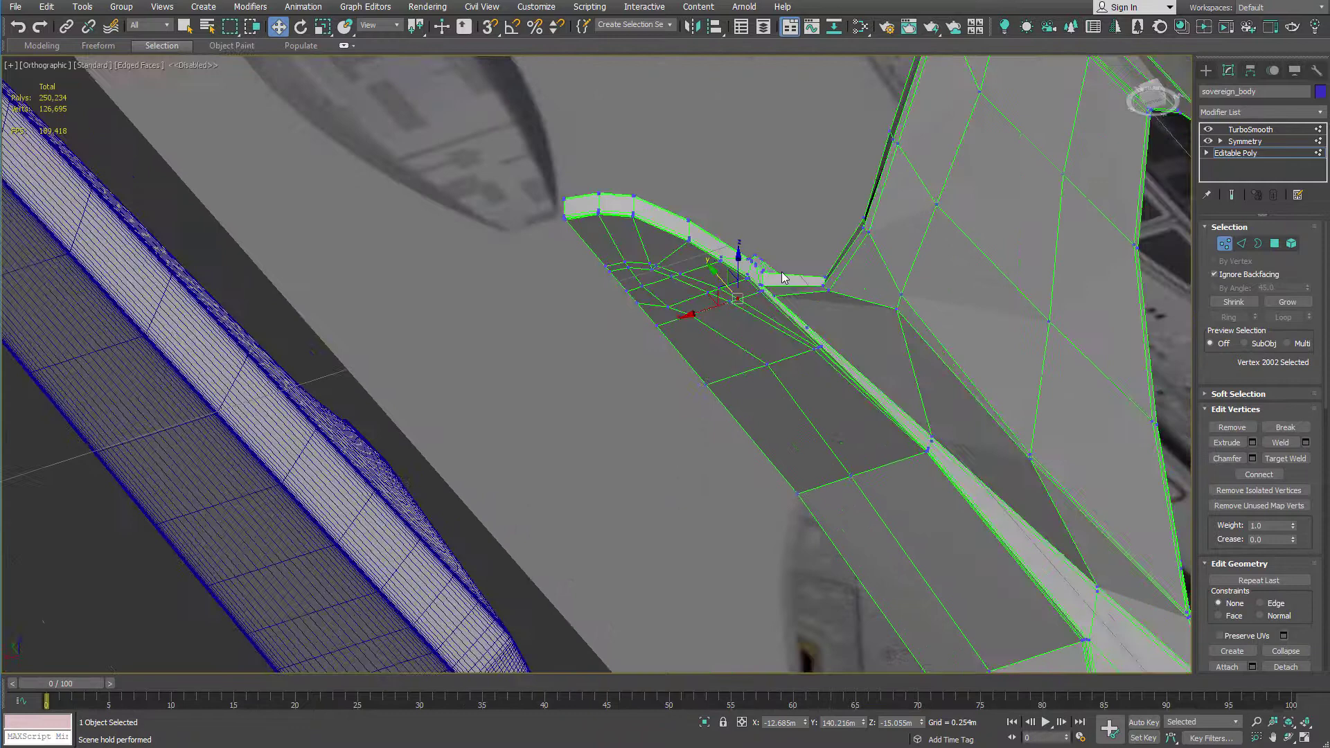
scroll(635, 286, "up", 6)
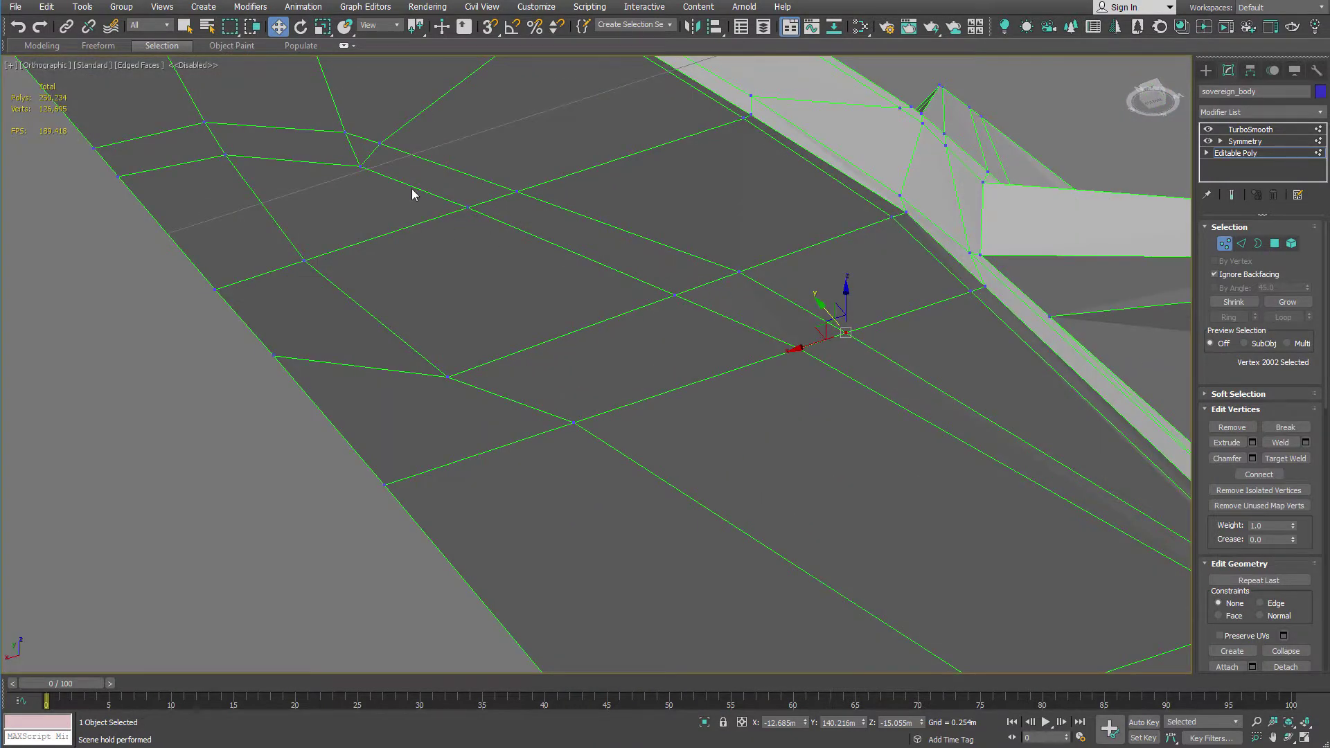
middle_click_drag(411, 189, 582, 235)
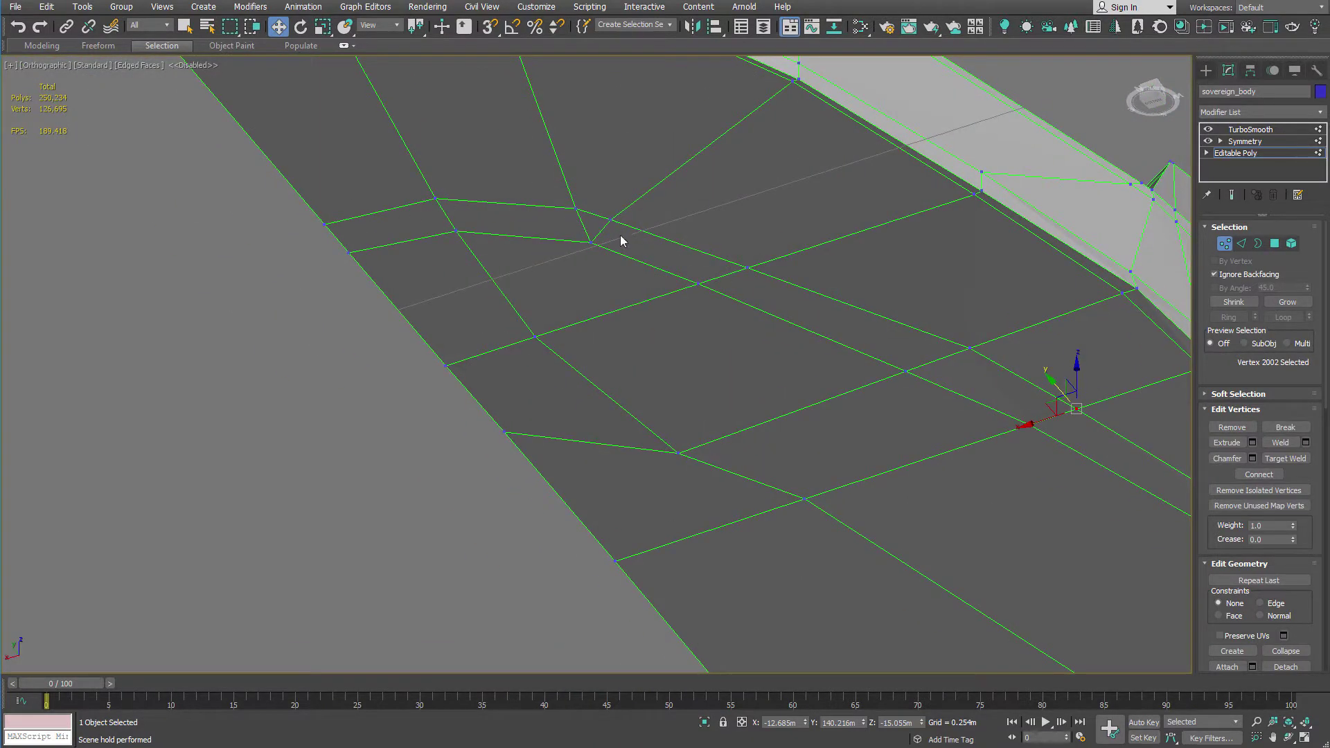
scroll(509, 226, "up", 4)
scroll(717, 237, "down", 8)
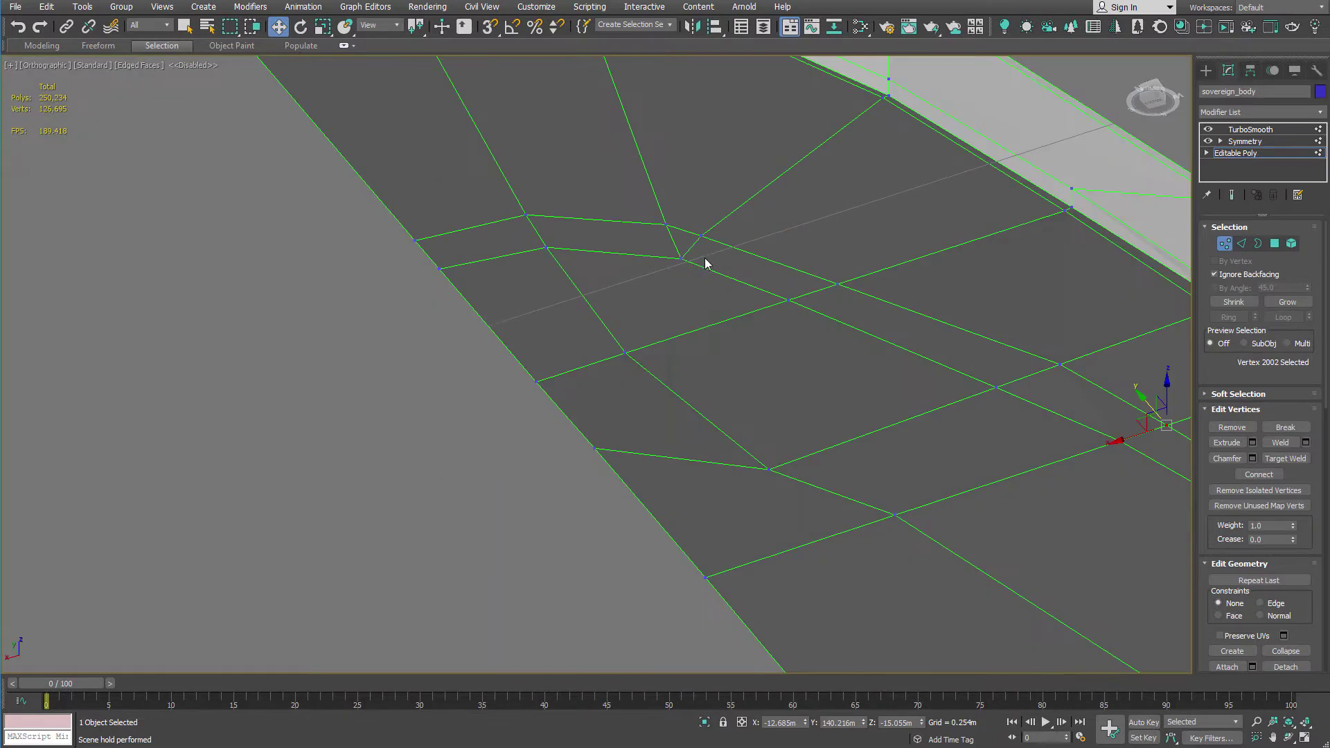
middle_click_drag(706, 262, 767, 285, "alt")
scroll(834, 342, "up", 6)
middle_click_drag(834, 343, 718, 290, "alt")
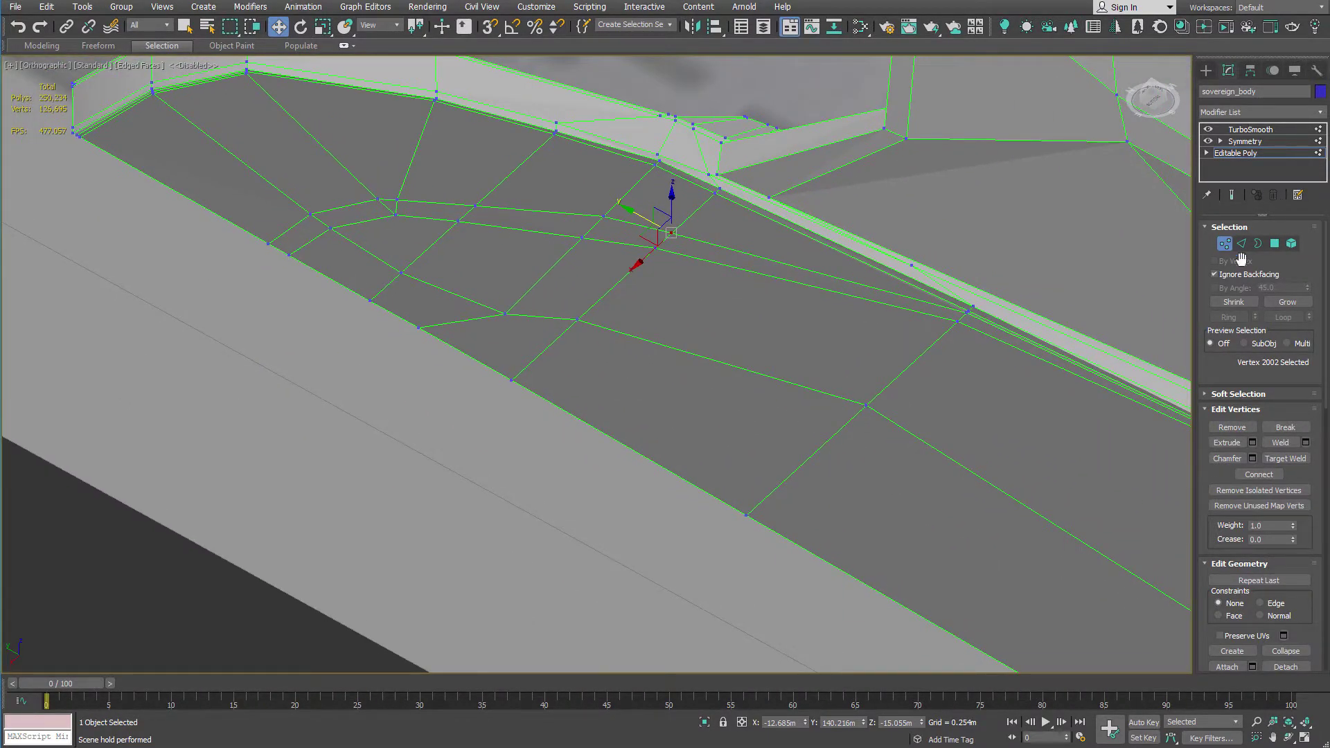
Select the ten inner polygons of the hull's aft underside and lower them about 1.5 m in the left view
left_click(1275, 243)
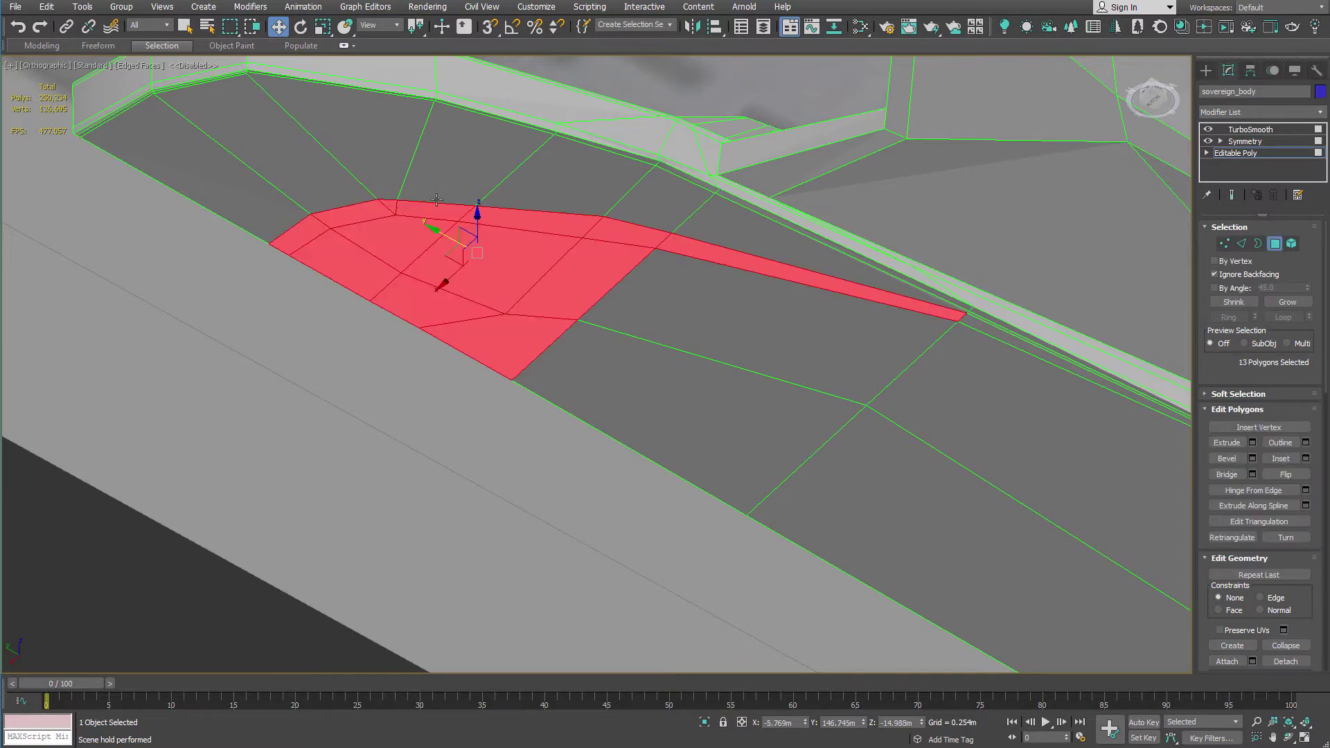
key("q")
left_click(369, 278)
left_click(386, 250, "ctrl")
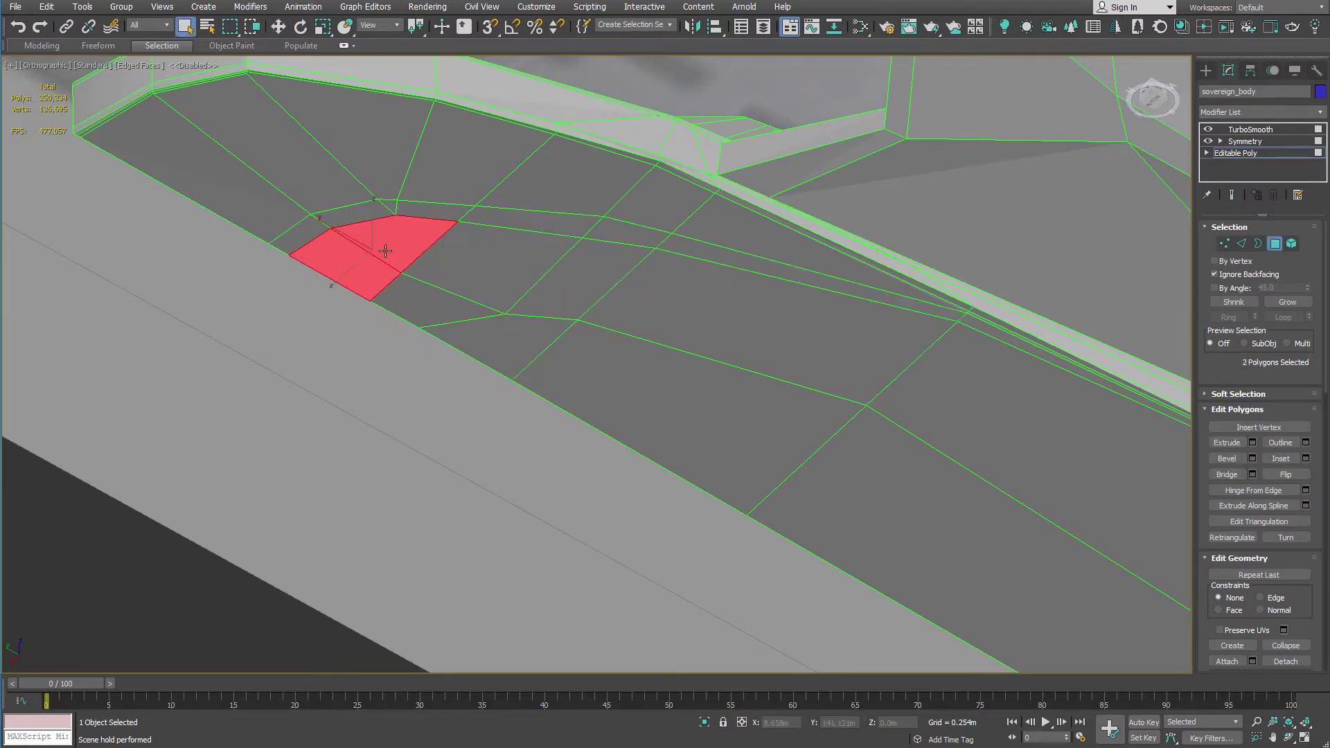
left_click(454, 256, "ctrl")
left_click(434, 297, "ctrl")
left_click(504, 343, "ctrl")
left_click(539, 294, "ctrl")
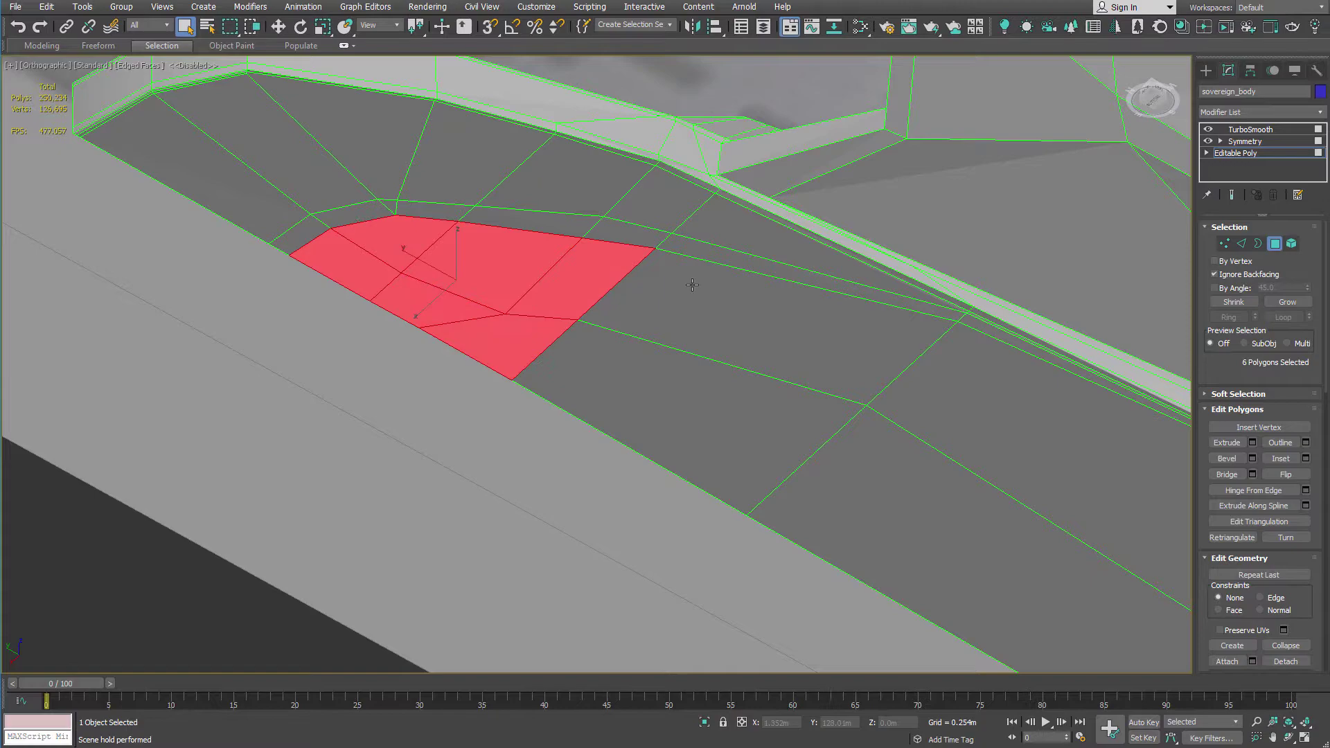
left_click(693, 285, "ctrl")
left_click(690, 381, "ctrl")
left_click(1075, 411, "ctrl")
middle_click_drag(1076, 411, 552, 90)
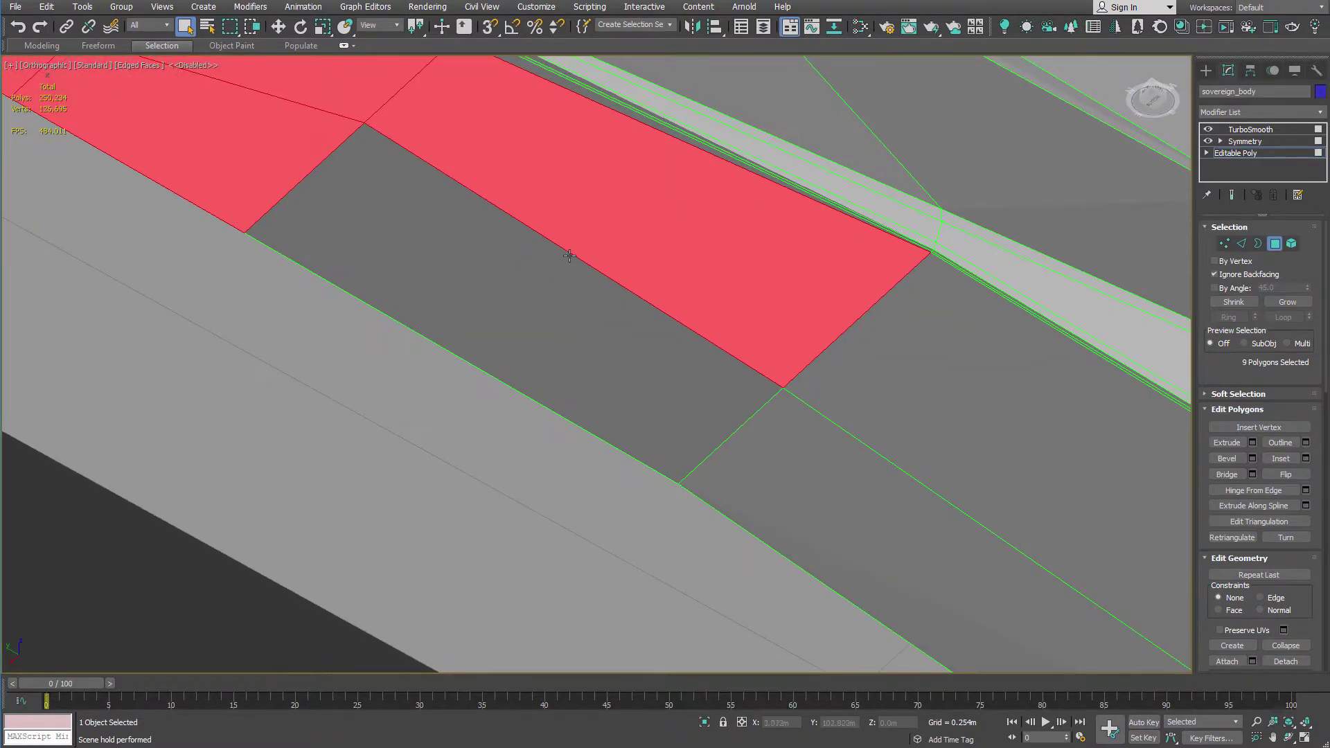
left_click(521, 307, "ctrl")
scroll(583, 250, "down", 6)
middle_click_drag(612, 256, 564, 302, "alt")
key("l")
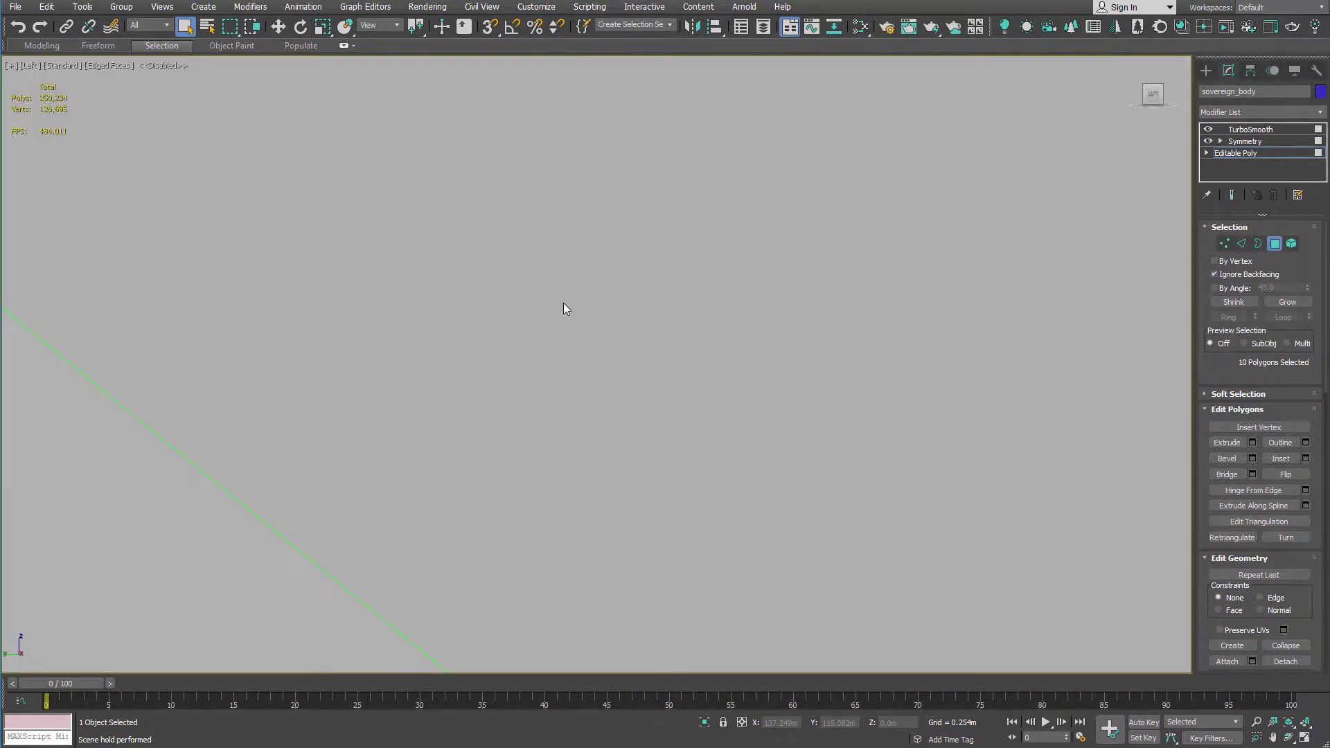
key("w")
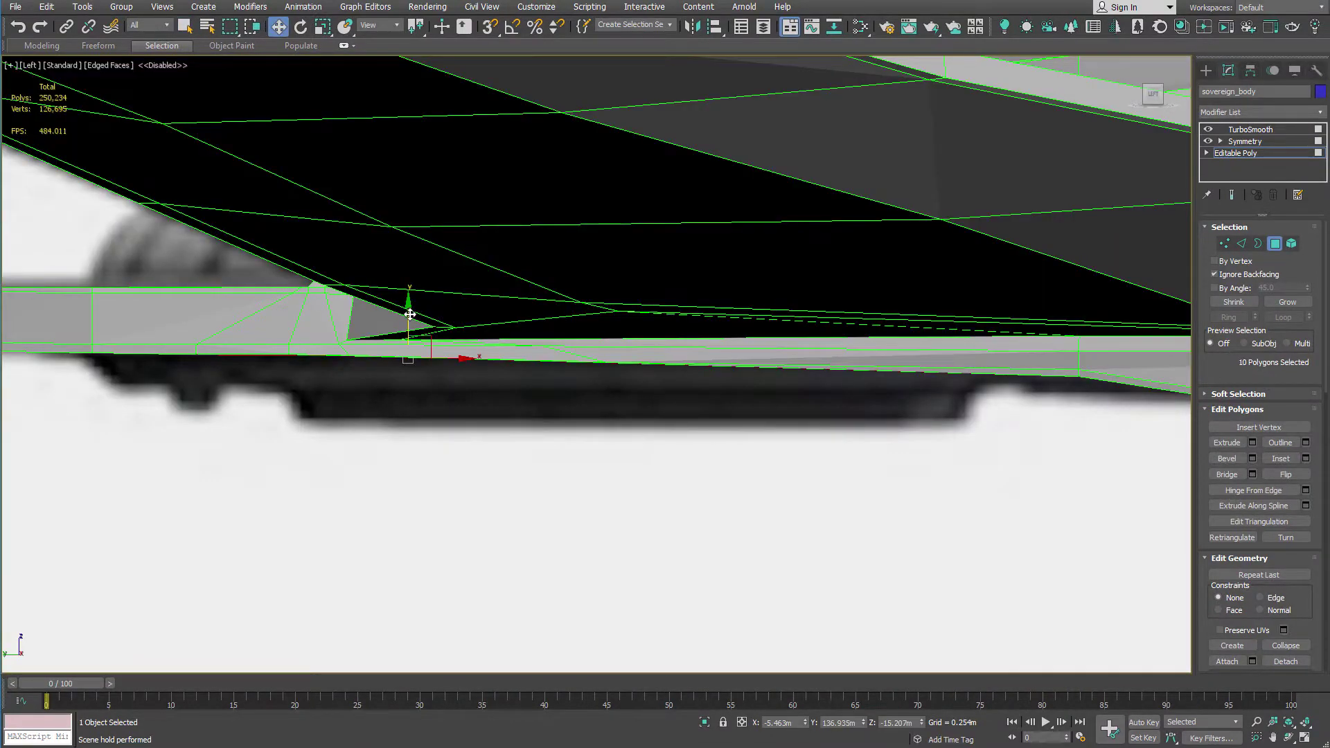
left_click_drag(410, 314, 404, 340)
Raise the three vertices across the underside just forward of the lowered panel to about Z -16.9 m
middle_click_drag(837, 282, 350, 173)
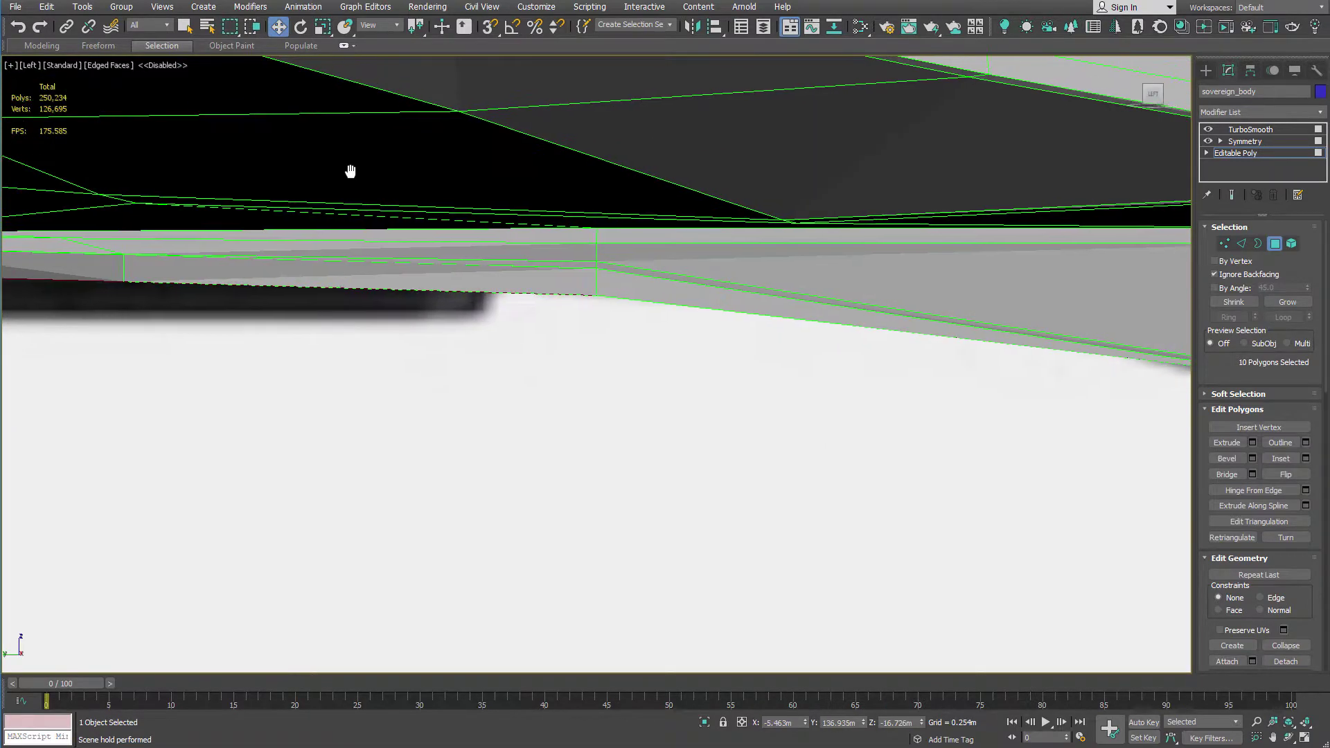
scroll(350, 172, "down", 3)
scroll(507, 216, "up", 4)
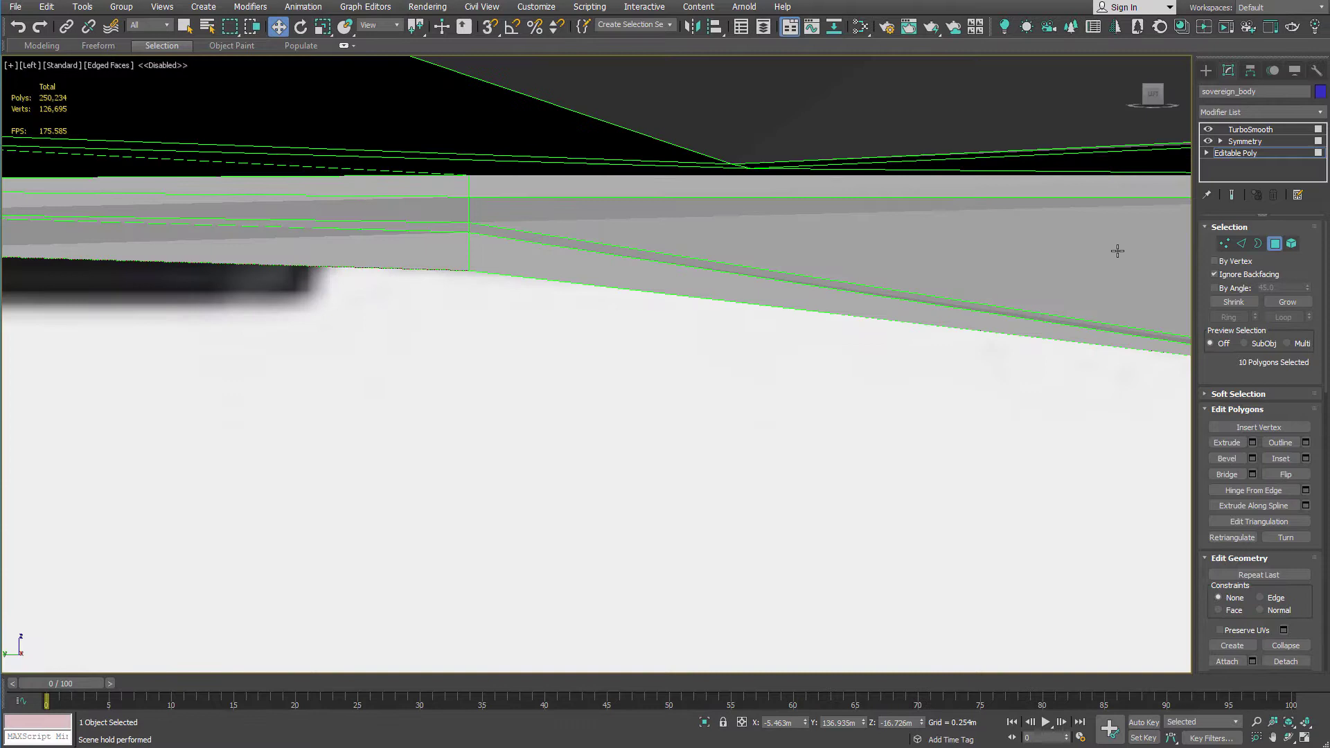
left_click(1224, 242)
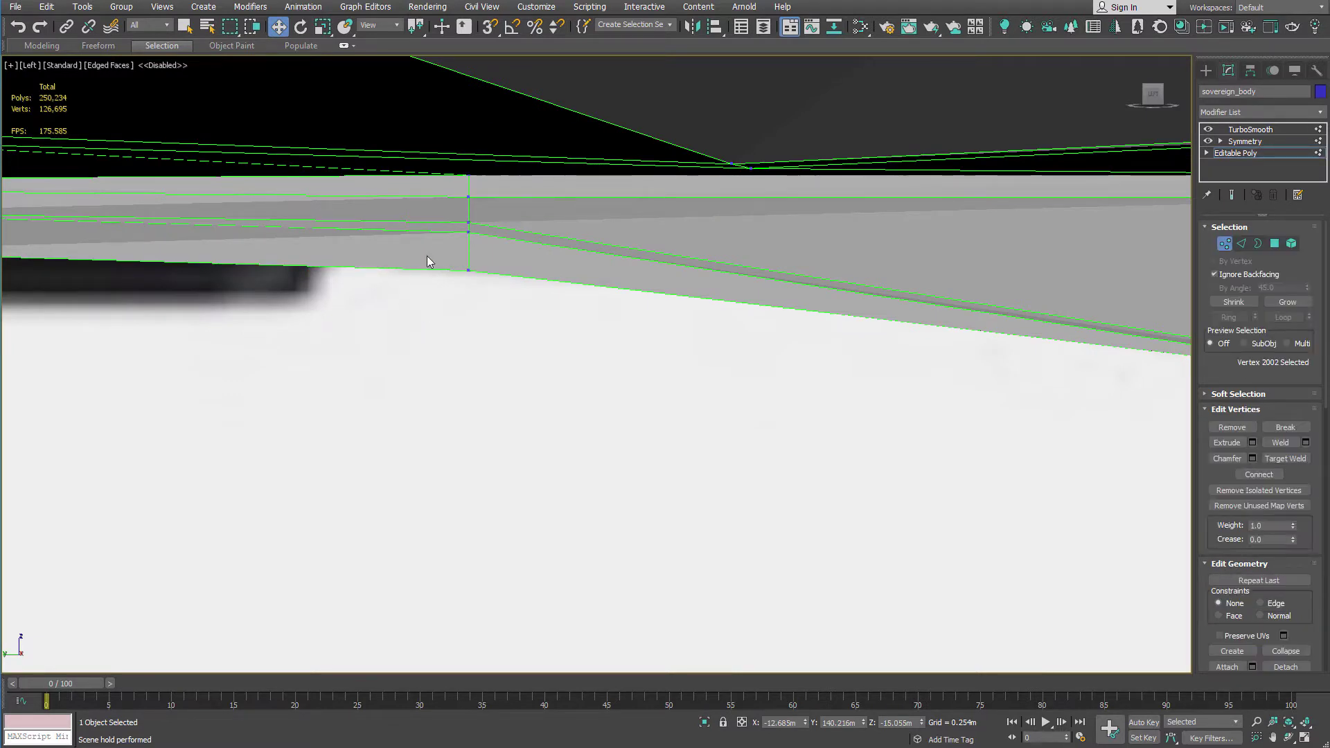
left_click(470, 269)
mouse_move(470, 243)
left_mouse_down()
mouse_move(470, 207)
mouse_move(470, 221)
left_mouse_up()
Examine the narrow step and edge flow along the side of the lowered underside panel
scroll(470, 222, "down", 4)
middle_click_drag(487, 244, 541, 267, "alt")
scroll(541, 268, "up", 4)
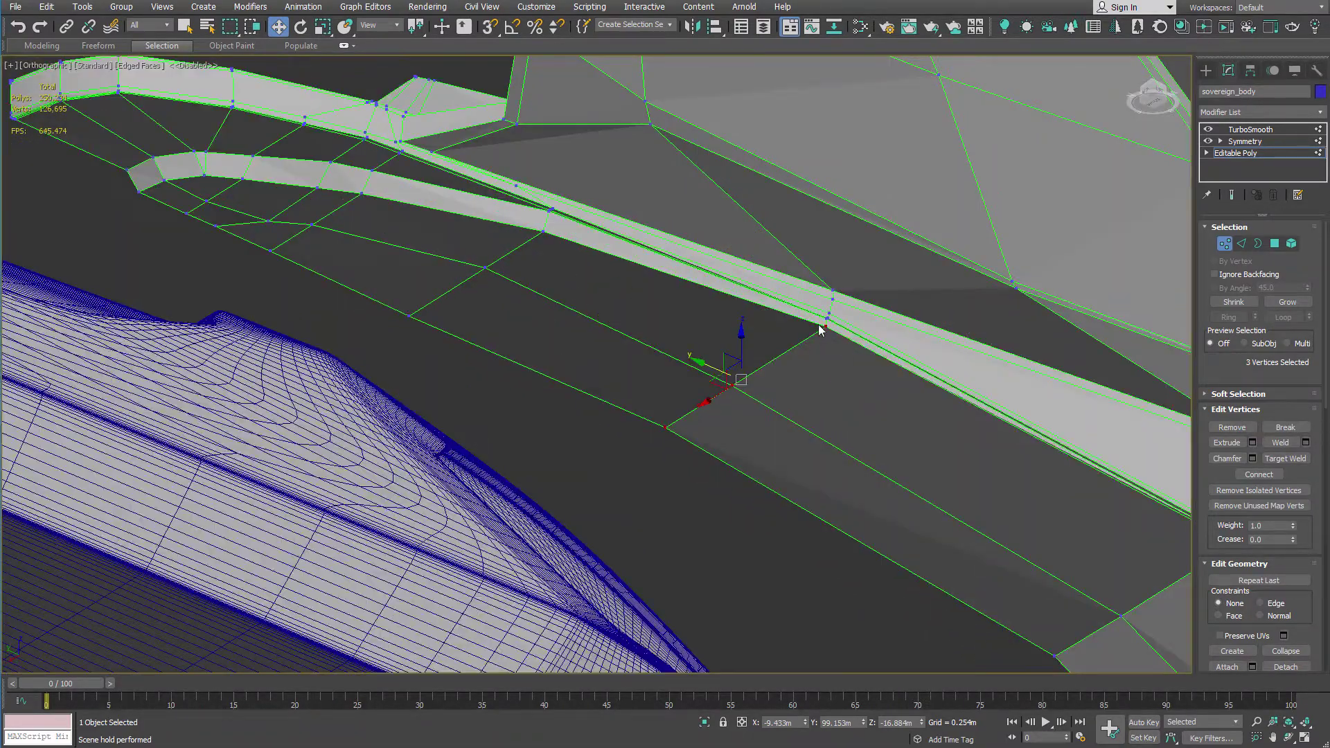
scroll(819, 329, "up", 3)
middle_click_drag(912, 347, 430, 122)
scroll(862, 368, "down", 2)
scroll(861, 368, "up", 3)
middle_click_drag(861, 368, 492, 228)
scroll(546, 277, "up", 2)
scroll(546, 277, "down", 4)
middle_click_drag(322, 203, 654, 365)
scroll(569, 283, "up", 7)
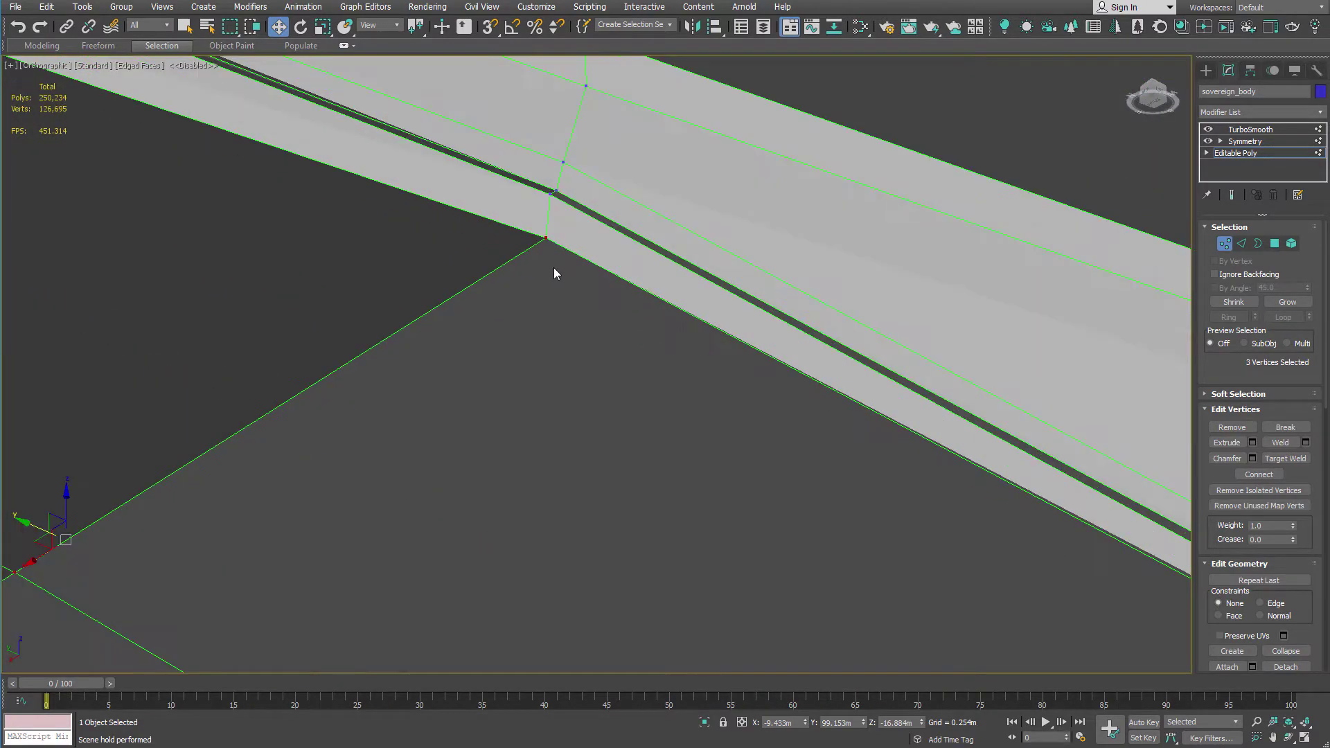
Inspect the TurboSmooth result of the recessed aft underside, both shaded without edges and with edged faces
left_click(1250, 130)
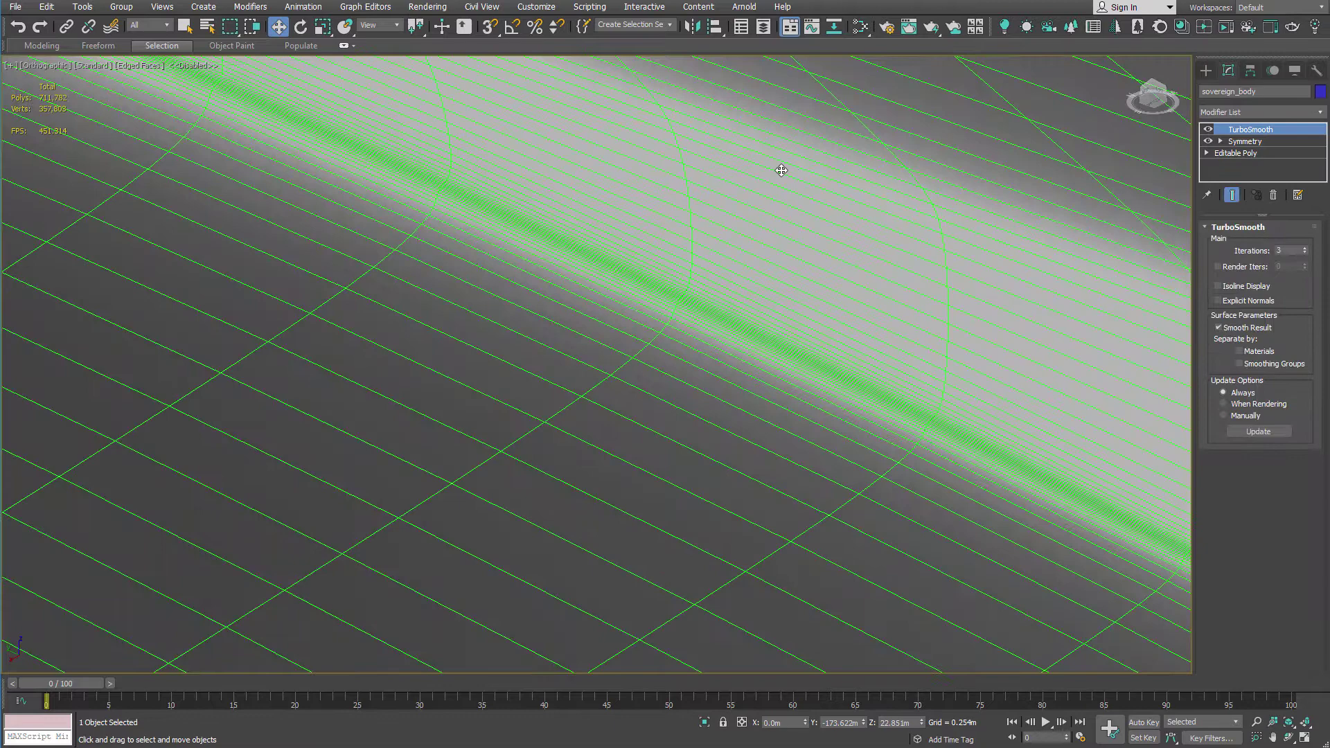
key("F4")
scroll(531, 200, "down", 5)
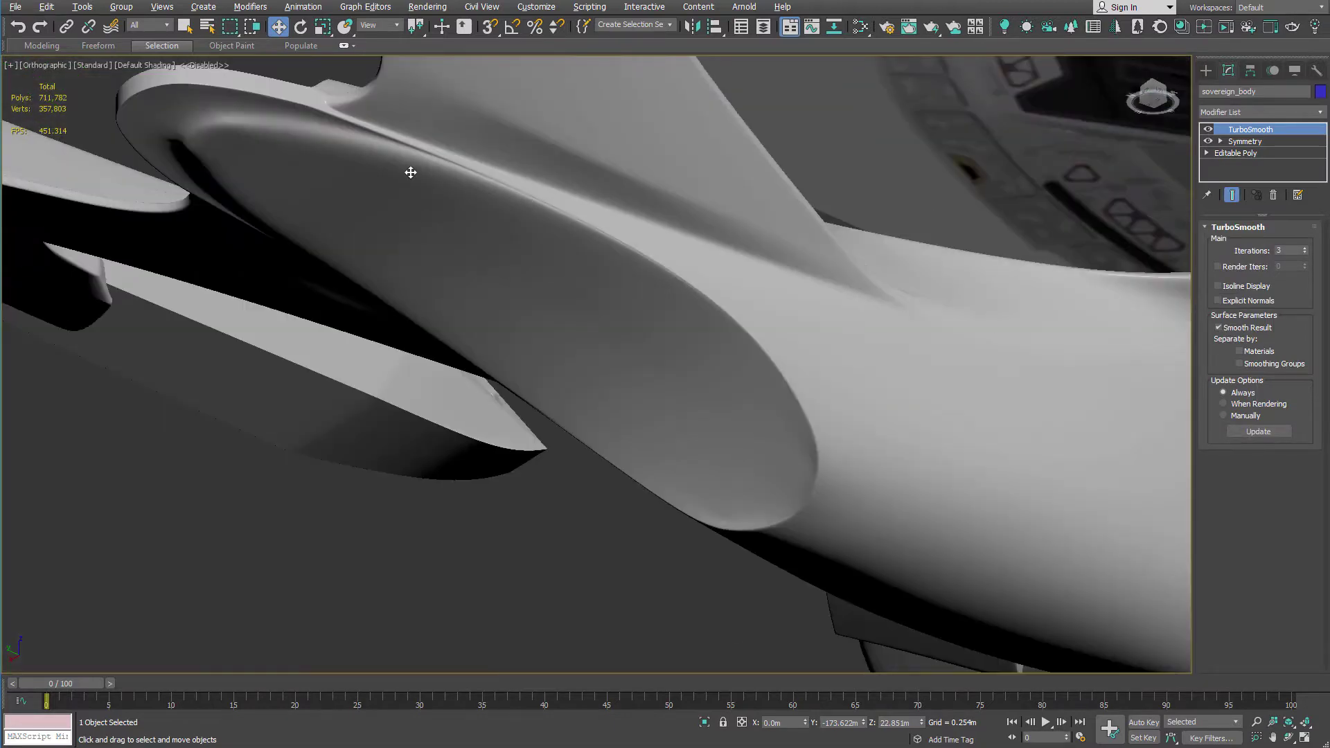
middle_click_drag(411, 173, 533, 300, "alt")
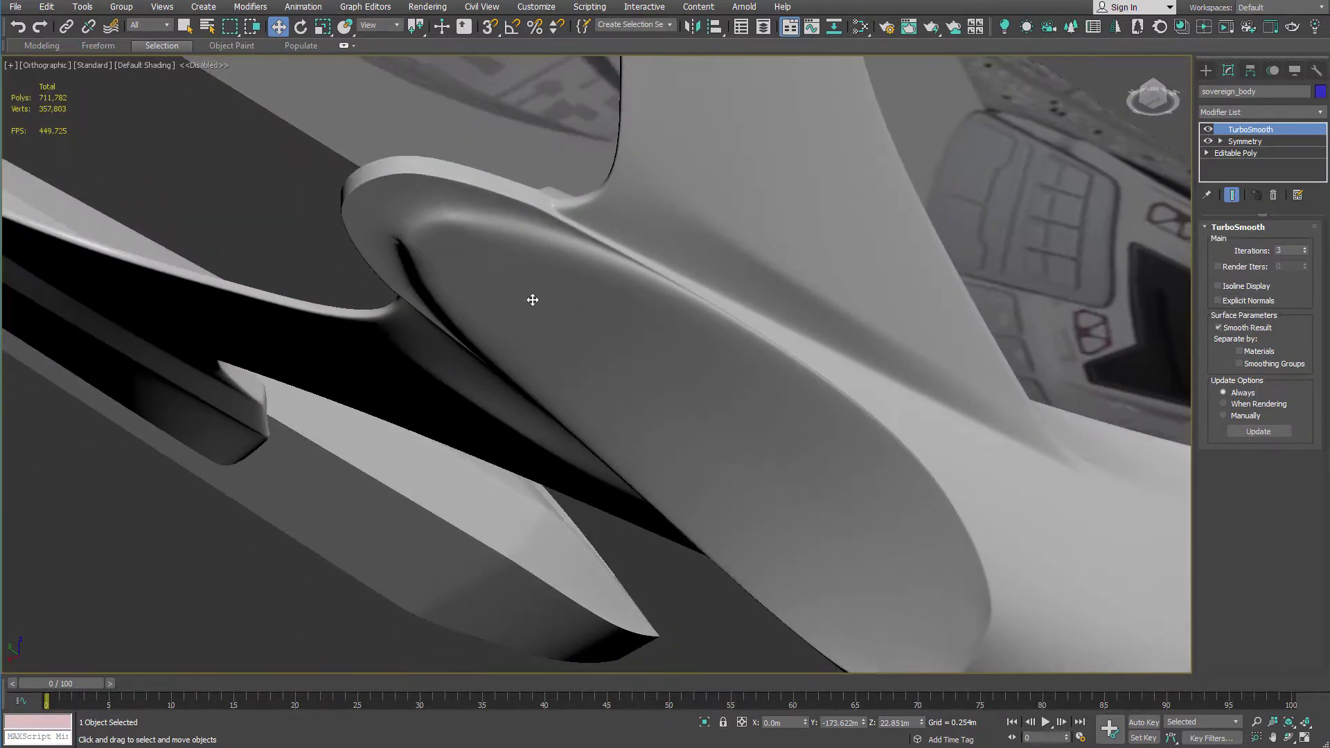
scroll(526, 284, "up", 3)
scroll(333, 166, "up", 2)
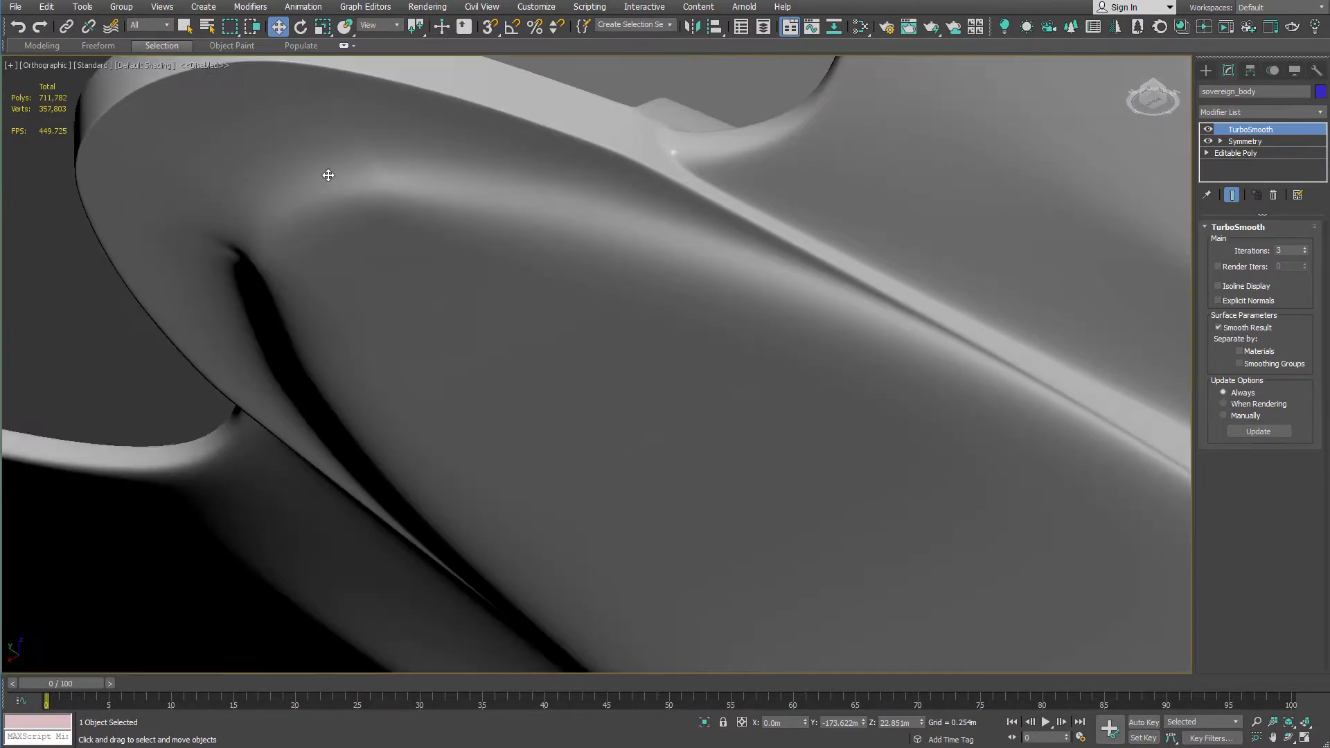
key("F4")
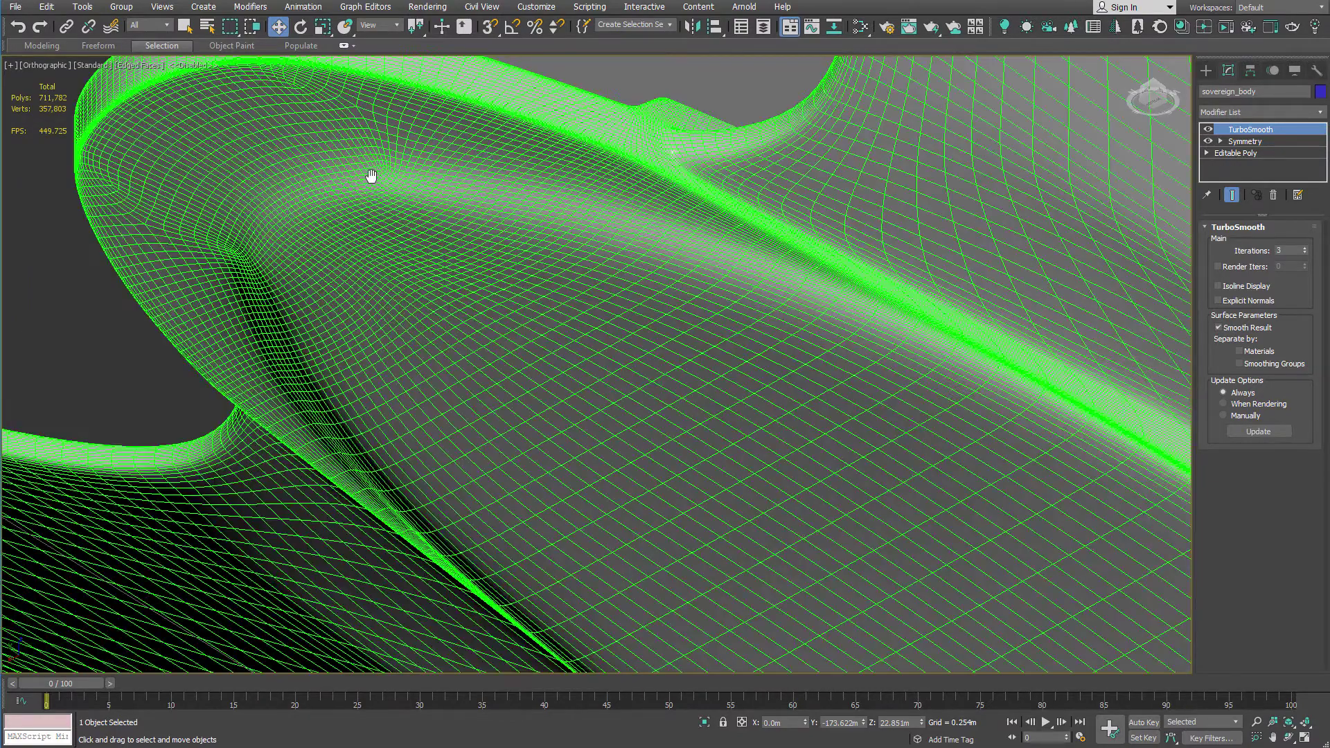
Return to the Editable Poly level and review the control mesh around the underside step and the engineering hull
left_click(1232, 155)
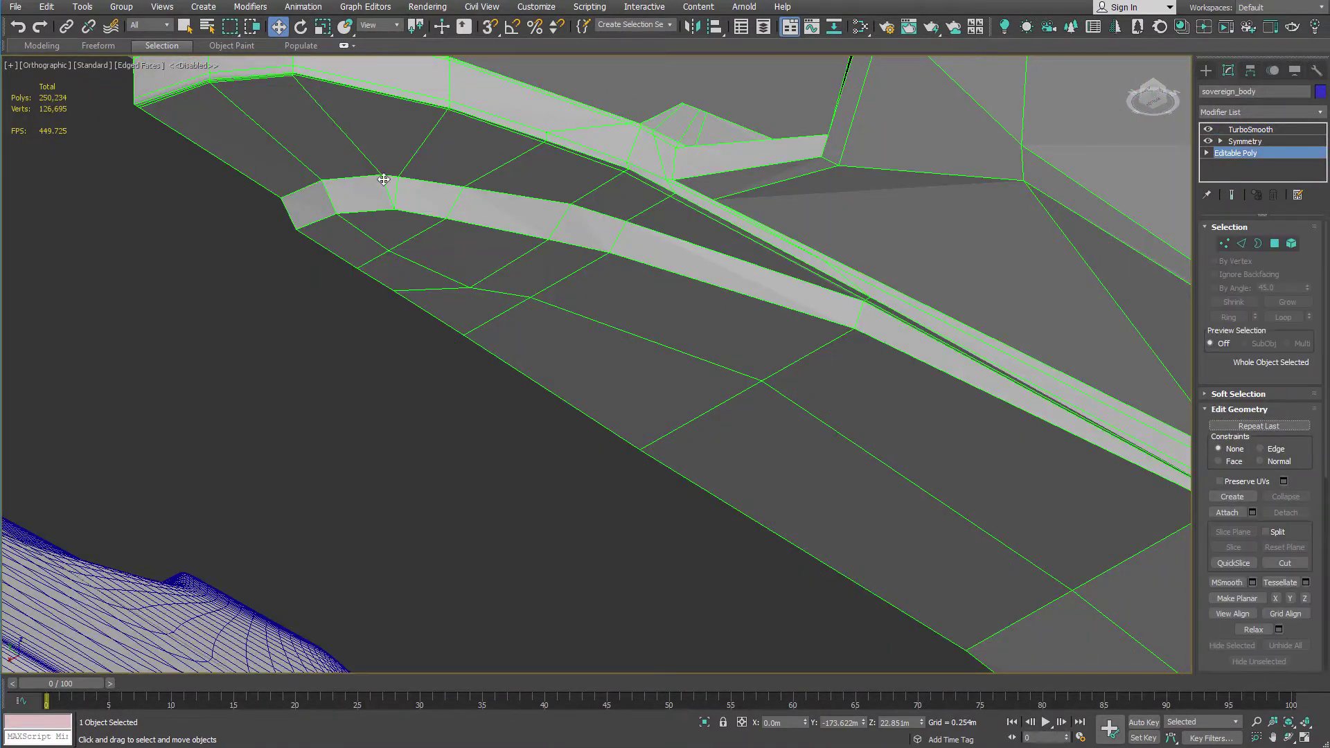
scroll(386, 184, "up", 4)
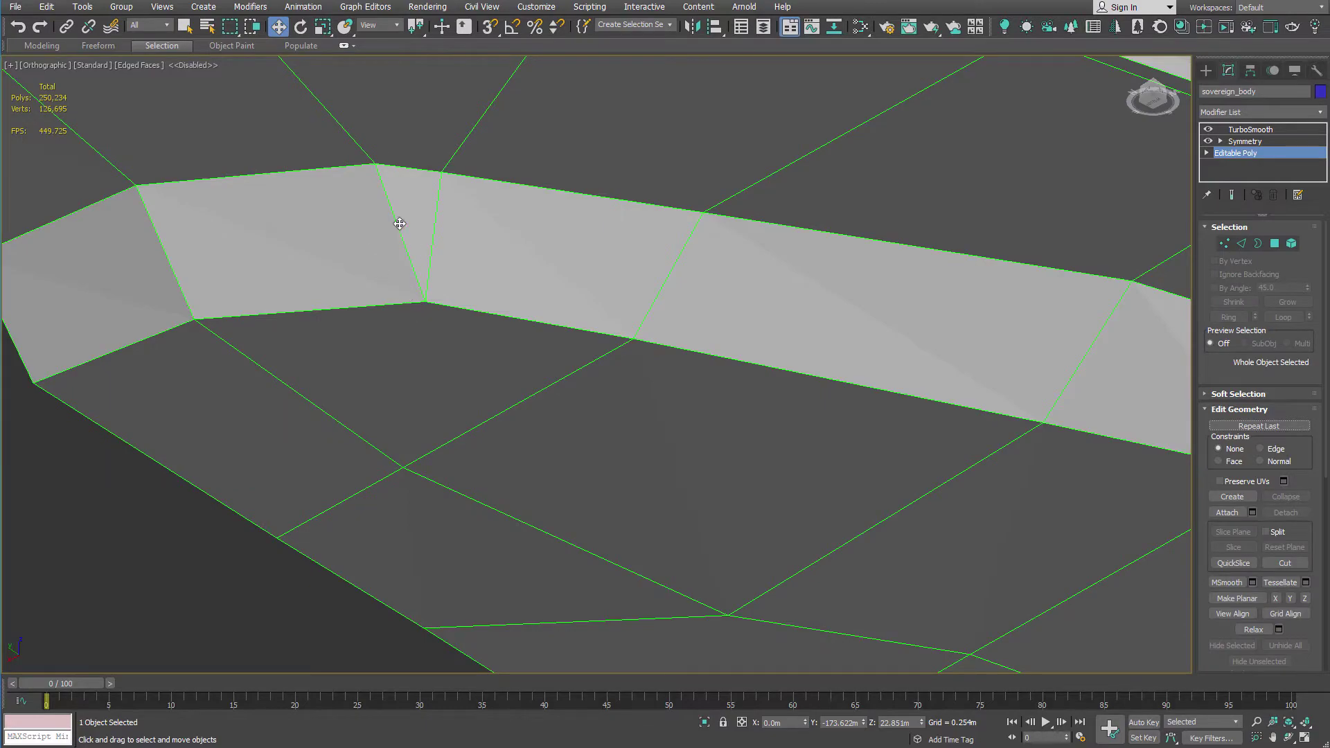
scroll(400, 223, "down", 6)
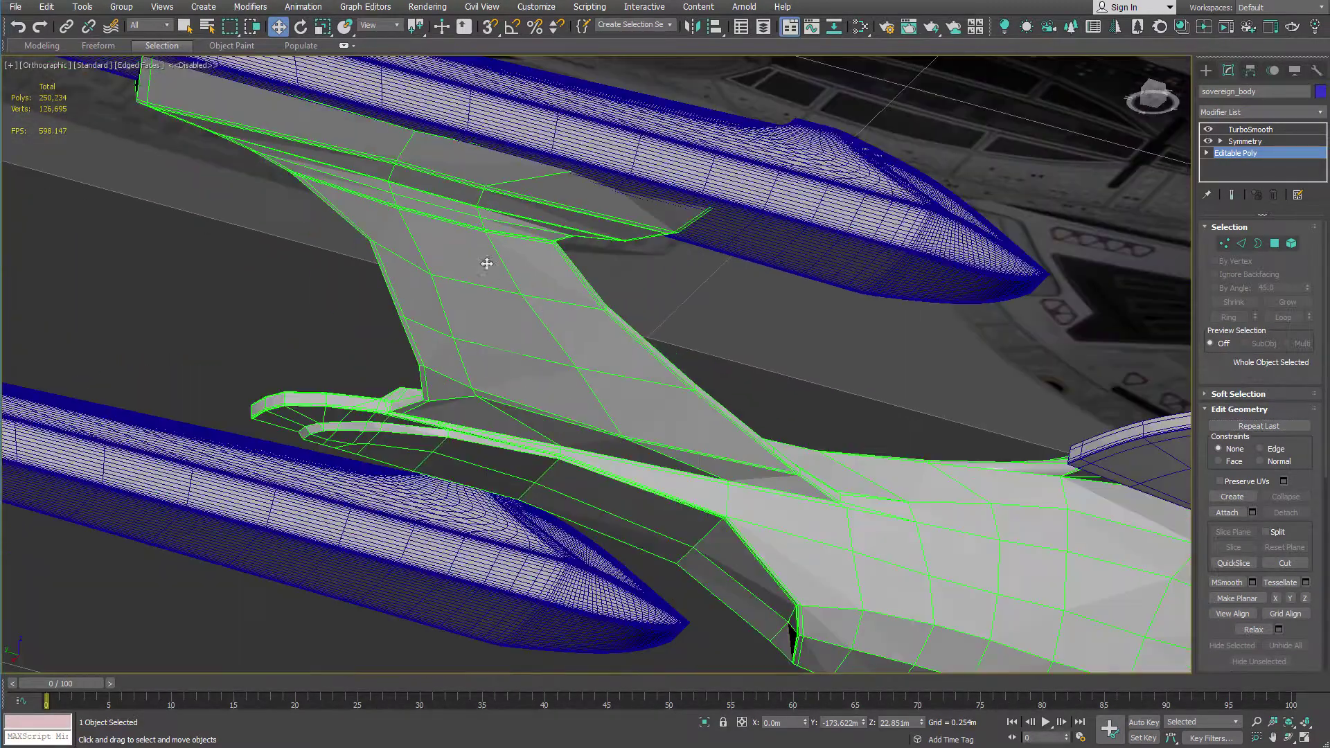
middle_click_drag(613, 313, 625, 378, "alt")
middle_click_drag(584, 463, 341, 339)
scroll(364, 329, "down", 2)
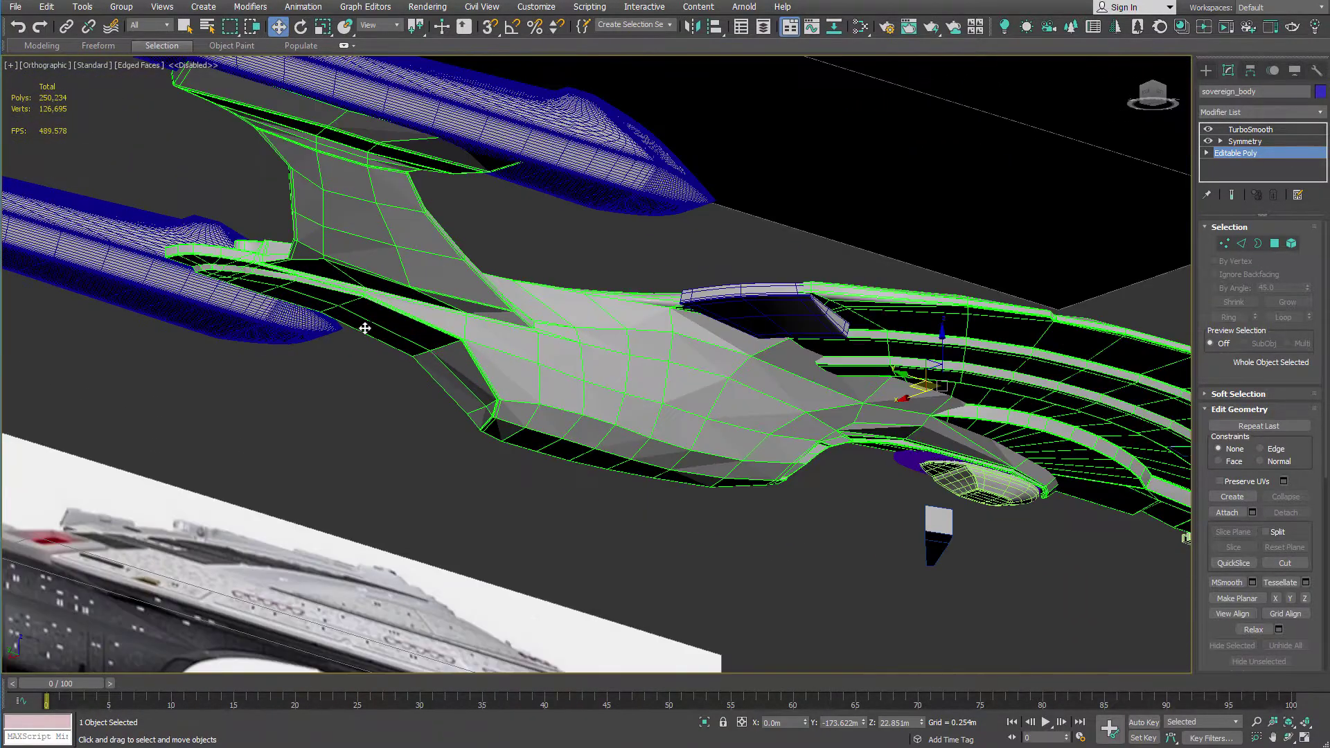
scroll(635, 317, "up", 2)
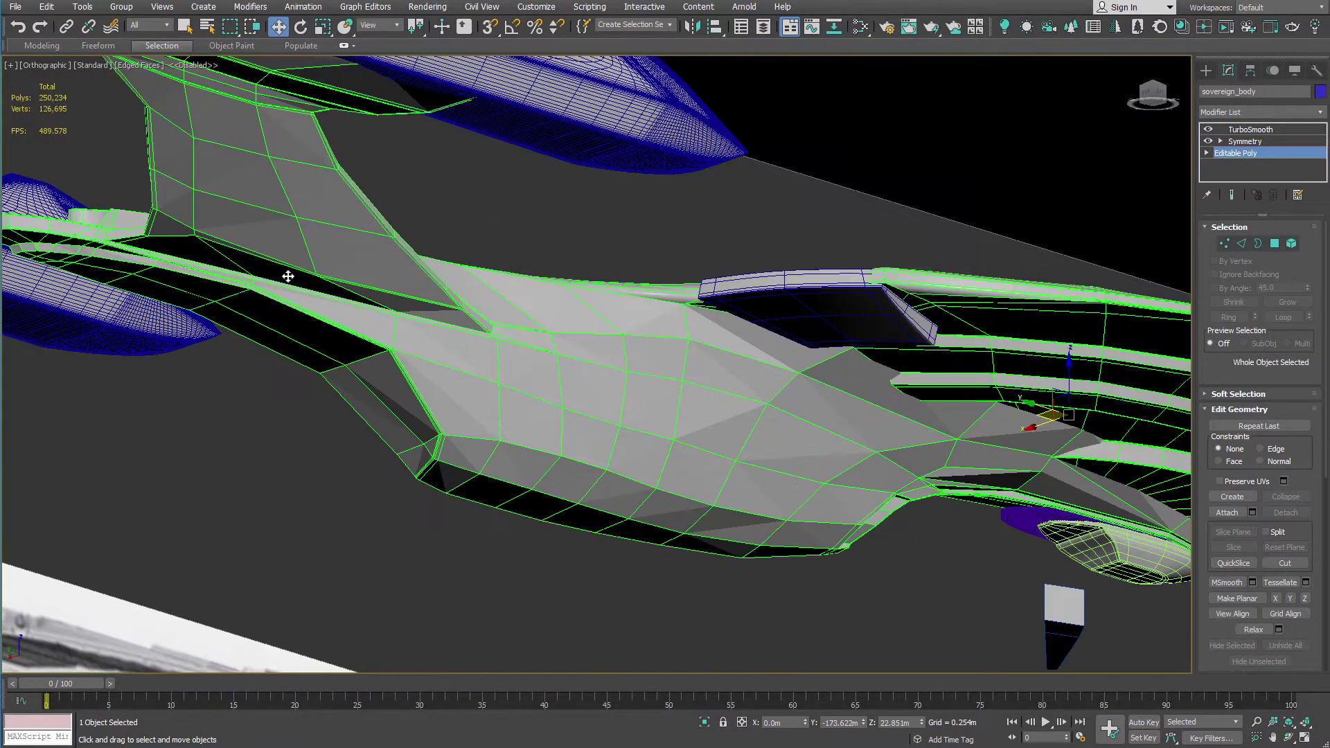
middle_click_drag(322, 263, 537, 325, "alt")
scroll(537, 325, "up", 3)
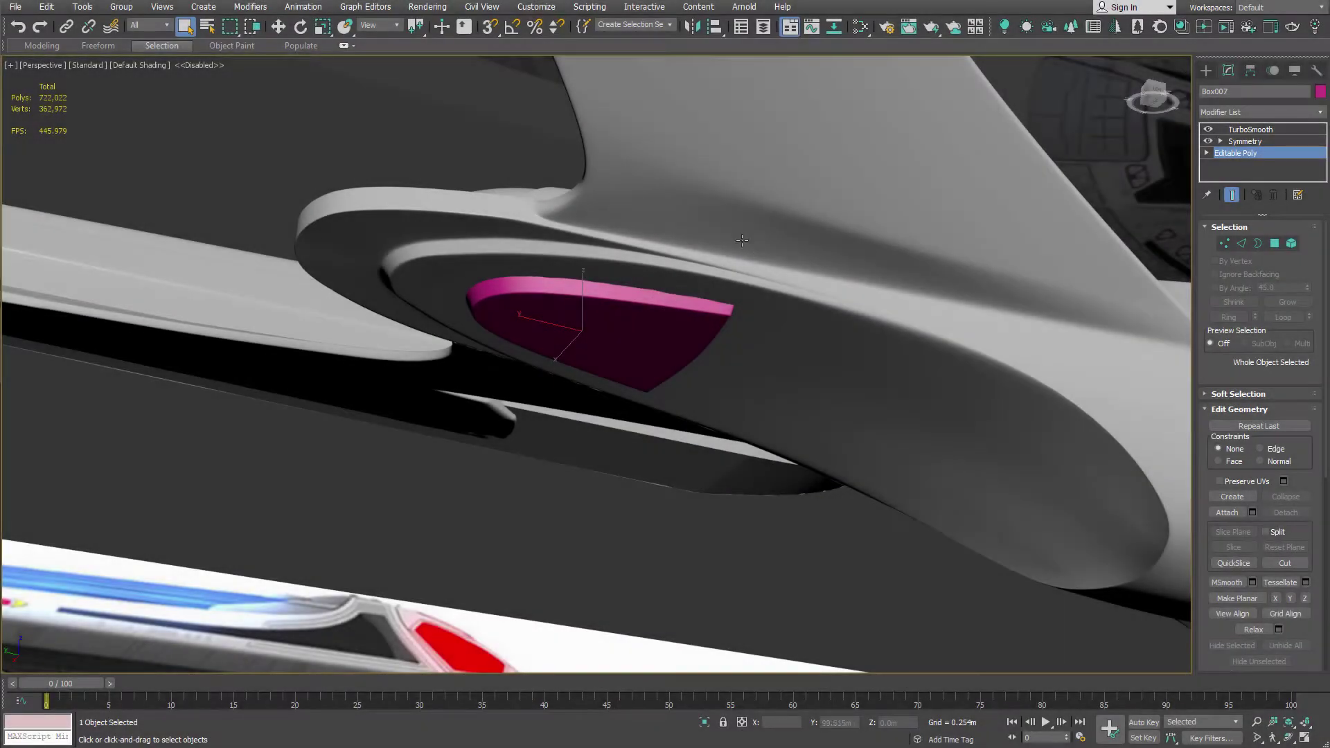
Compare the magenta Box007 panel on the aft underside with the panel details in the bottom reference image
middle_click_drag(742, 241, 708, 94, "alt")
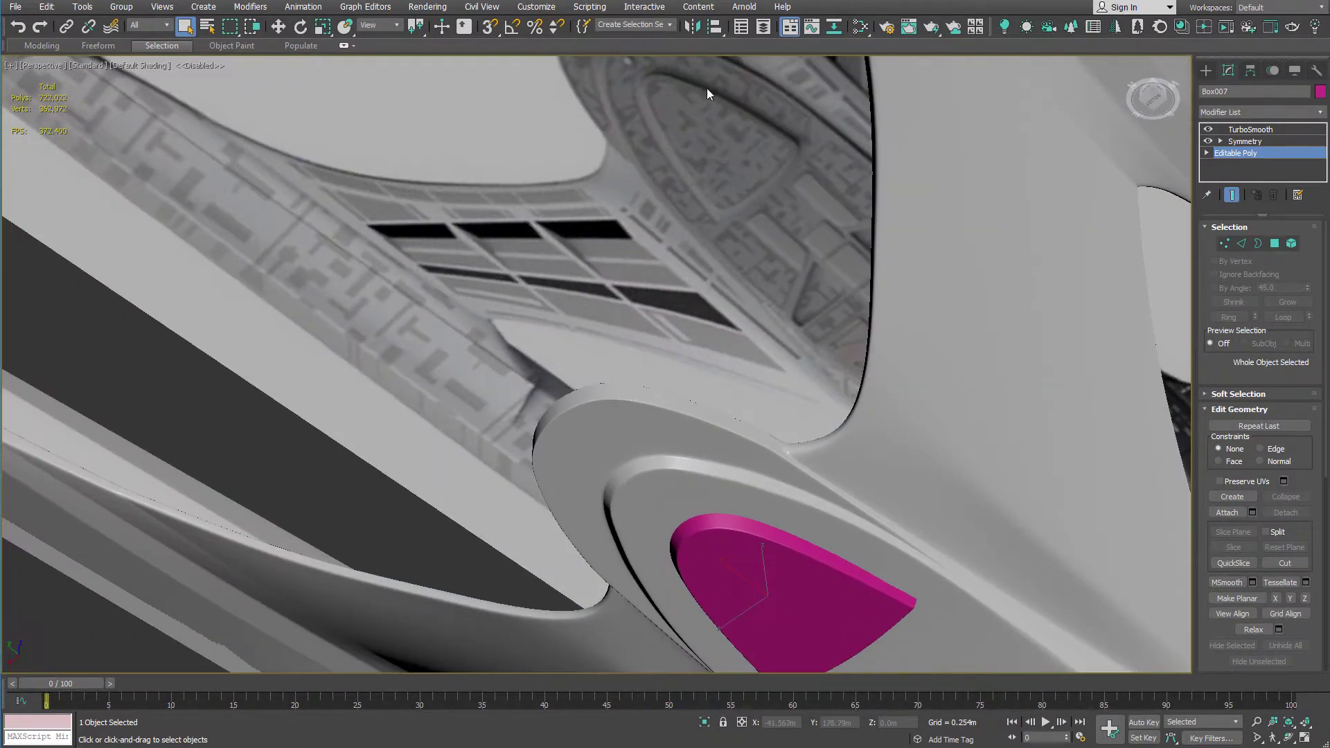
middle_click_drag(759, 317, 732, 305, "alt")
scroll(574, 266, "up", 5)
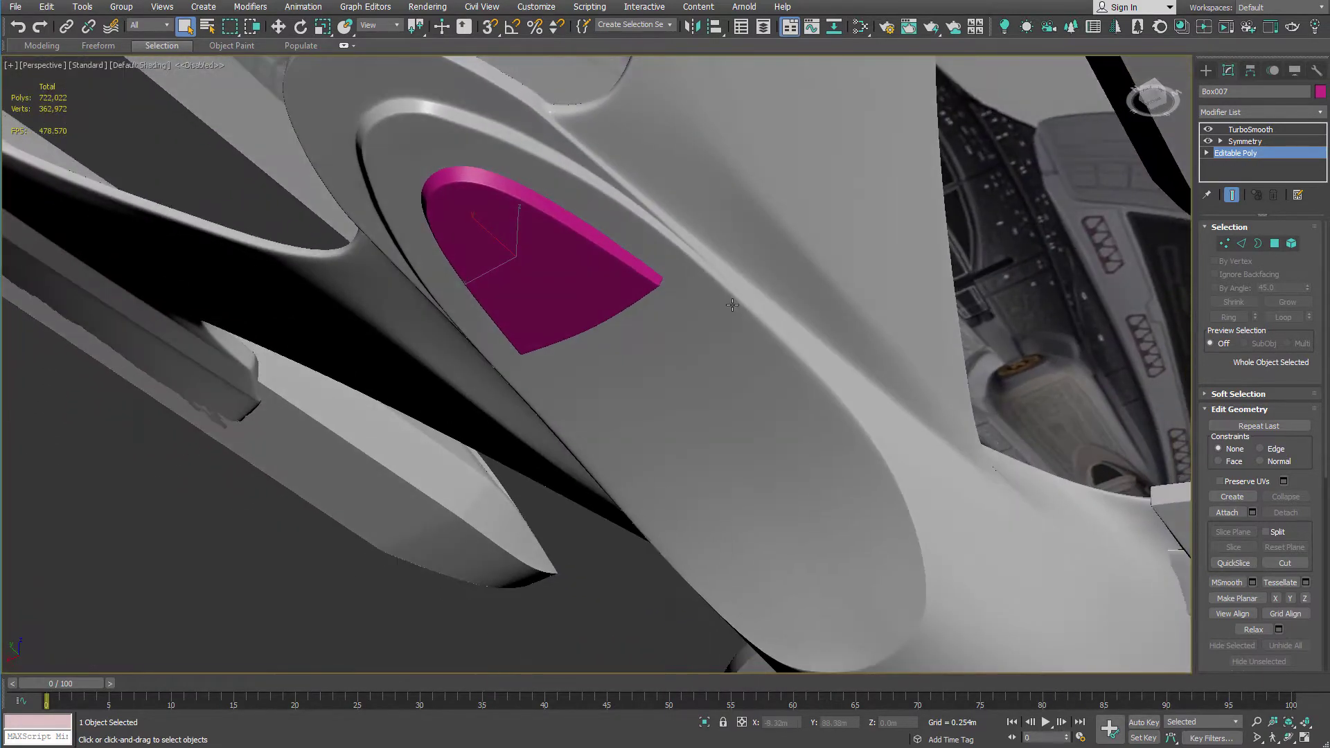
middle_click_drag(918, 545, 803, 294)
middle_click_drag(649, 264, 879, 424)
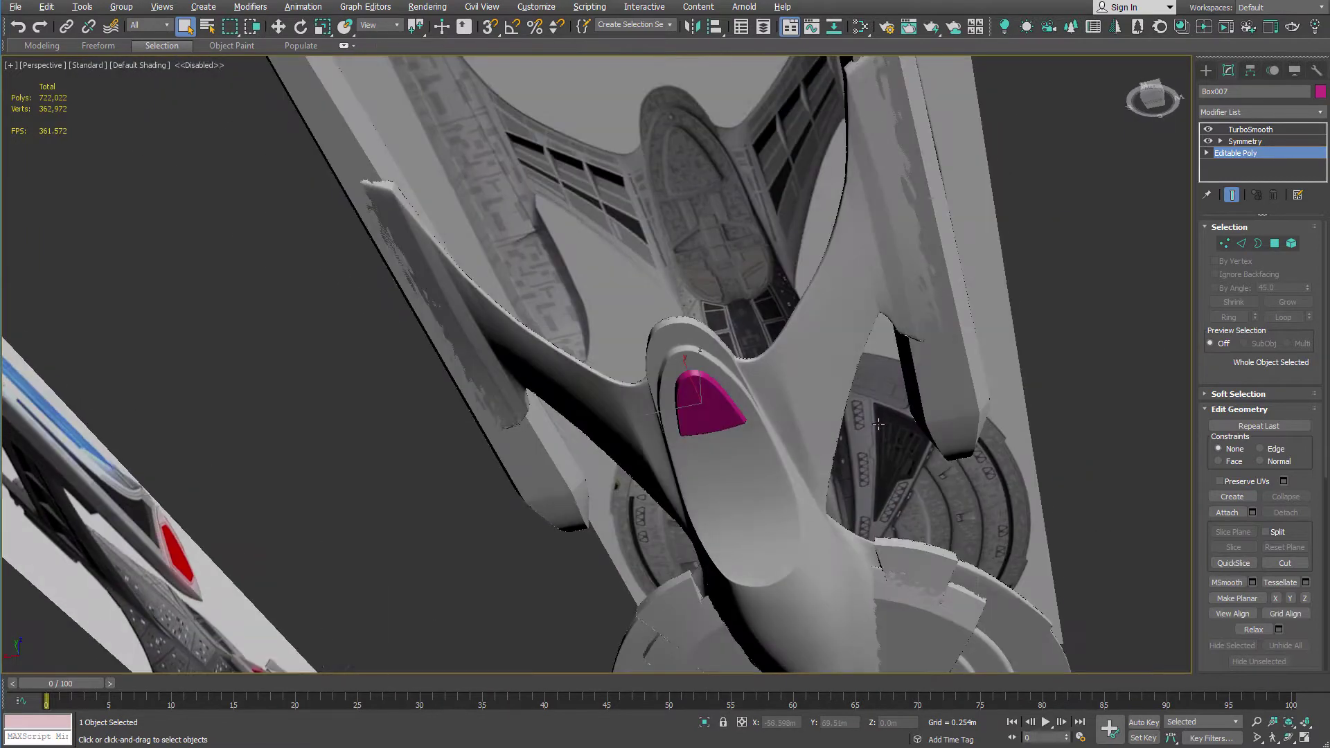
scroll(730, 289, "up", 8)
scroll(796, 255, "down", 3)
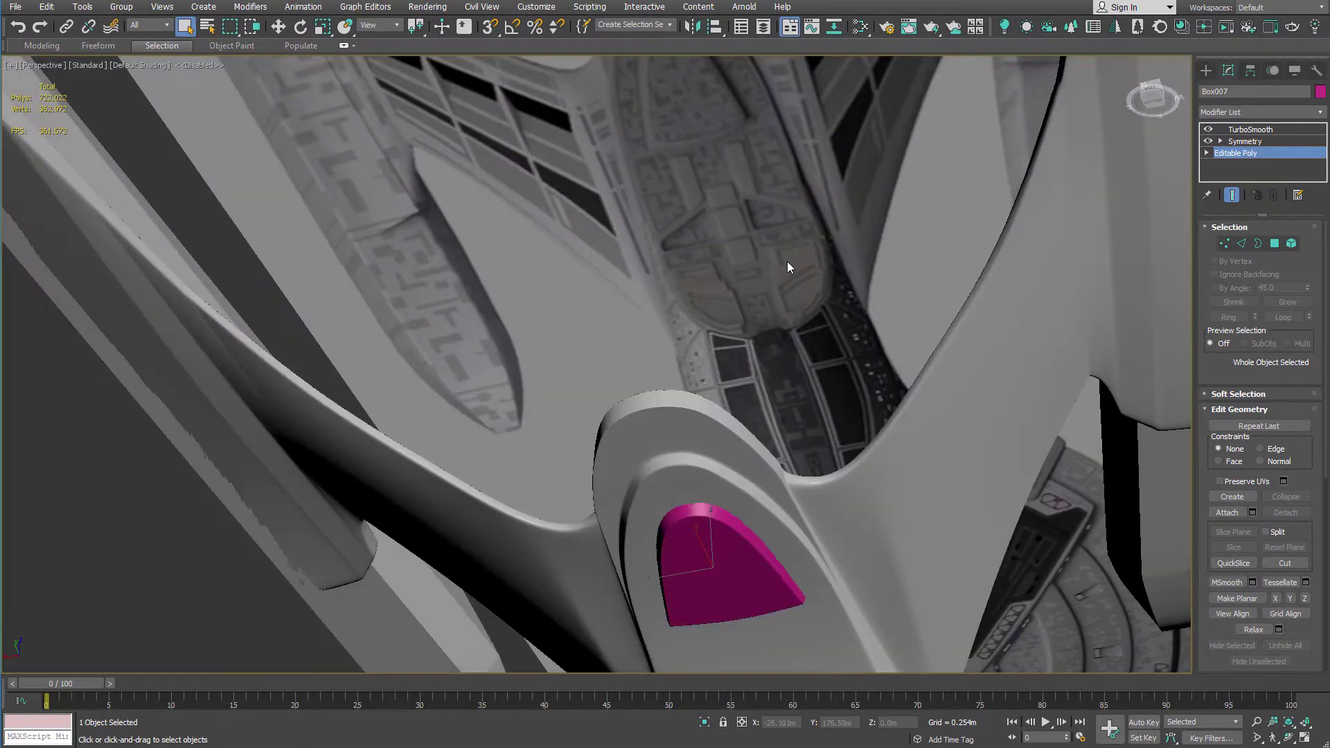
scroll(788, 266, "up", 5)
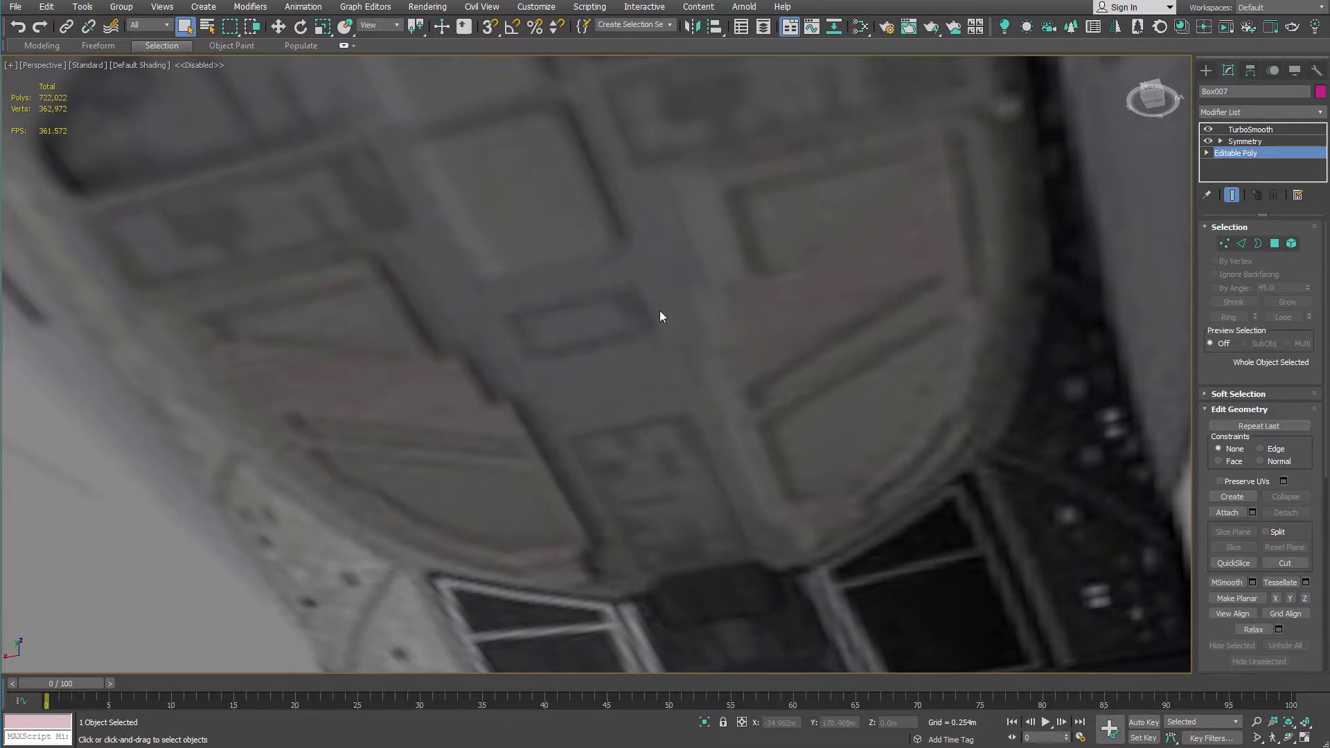
Examine how the magenta Box007 panel sits in the recessed aft underside, following the recess to its rounded forward end
scroll(660, 317, "down", 5)
scroll(677, 317, "up", 4)
scroll(724, 363, "down", 4)
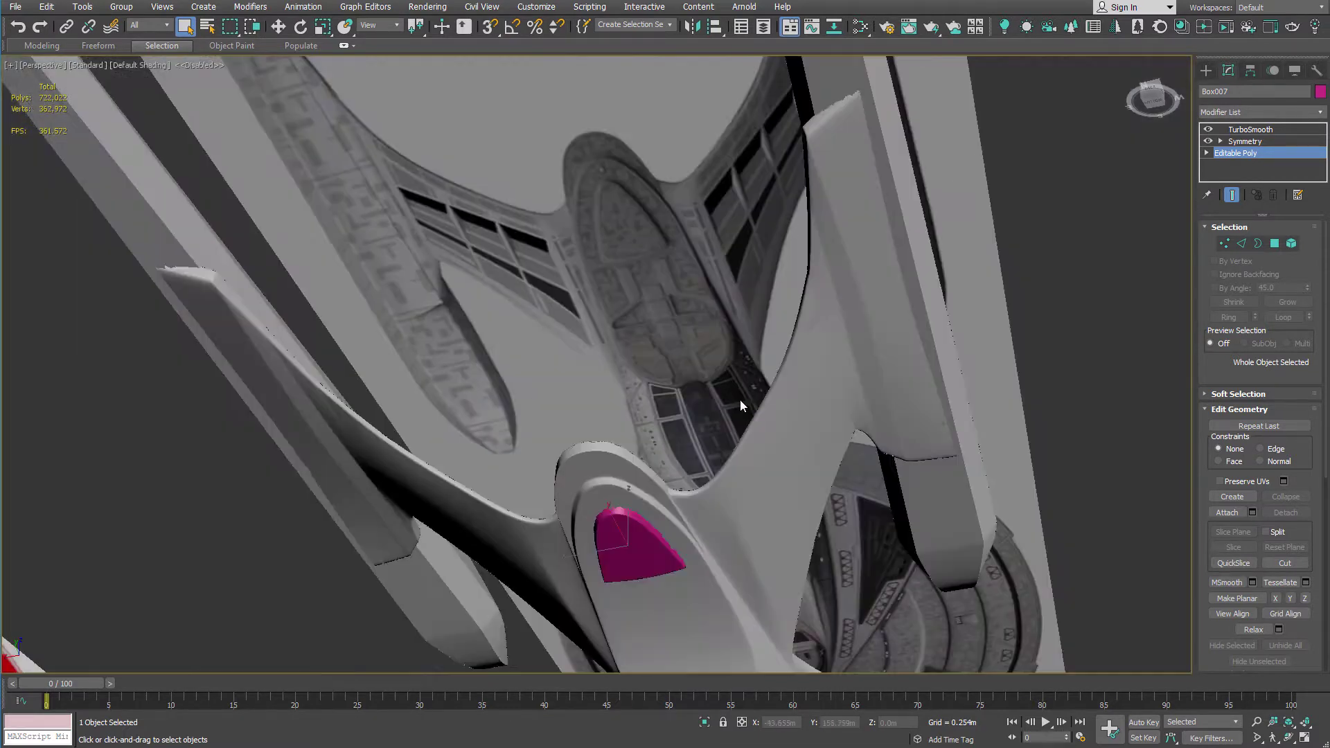
middle_click_drag(717, 414, 576, 232, "alt")
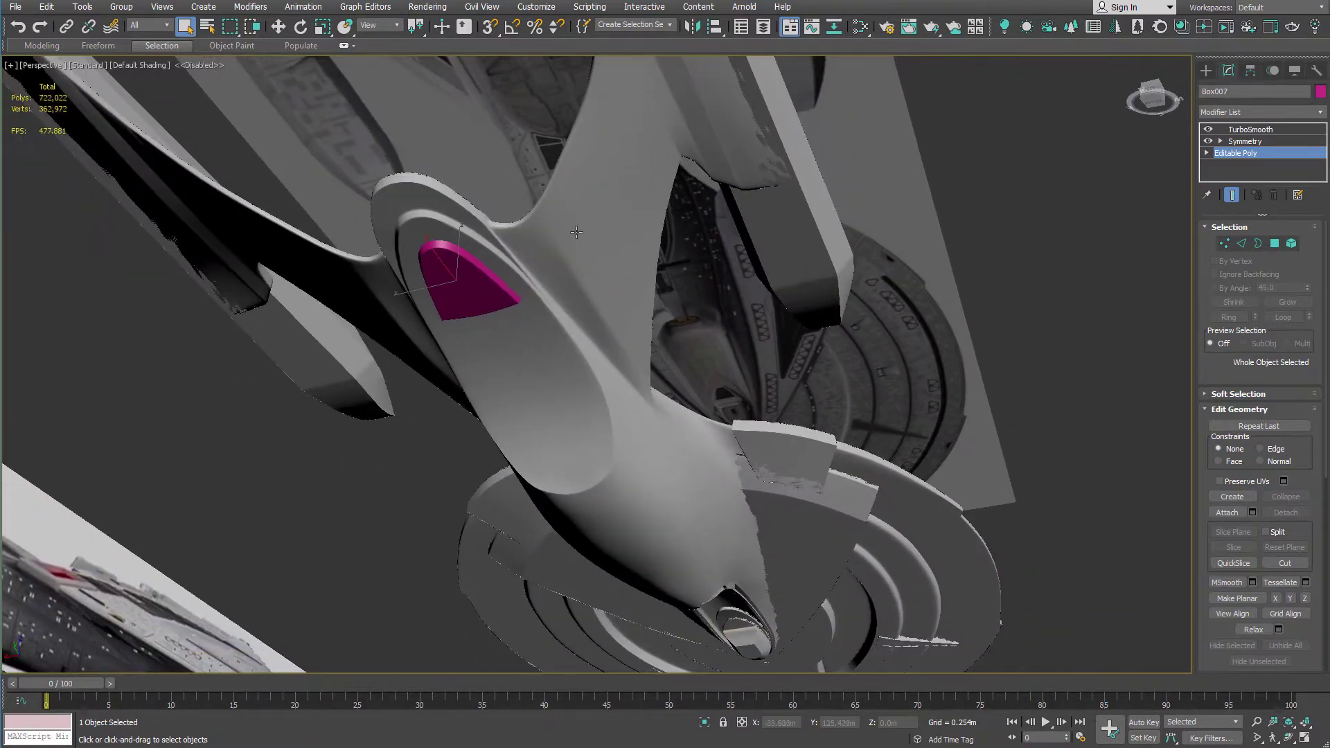
middle_click_drag(514, 132, 606, 258)
middle_click_drag(751, 381, 656, 318, "alt")
scroll(760, 297, "up", 4)
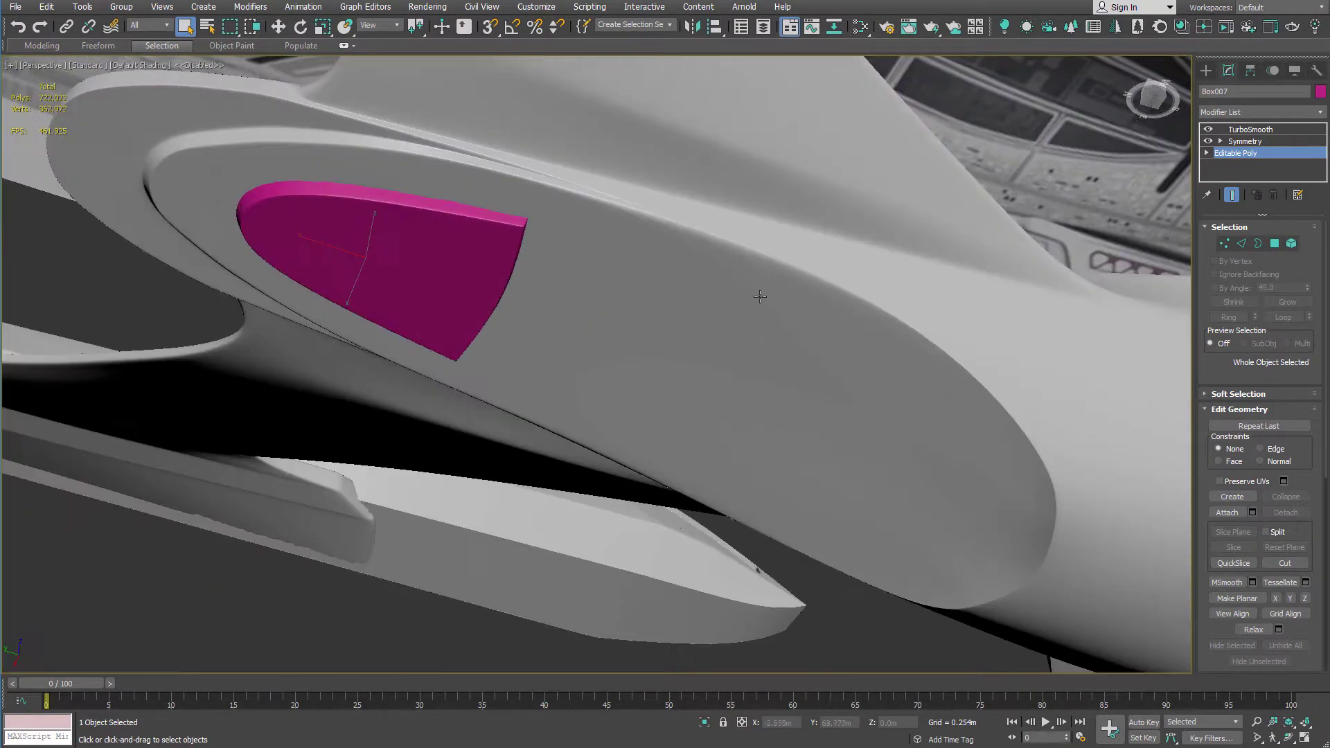
middle_click_drag(760, 297, 800, 313, "alt")
scroll(482, 199, "up", 4)
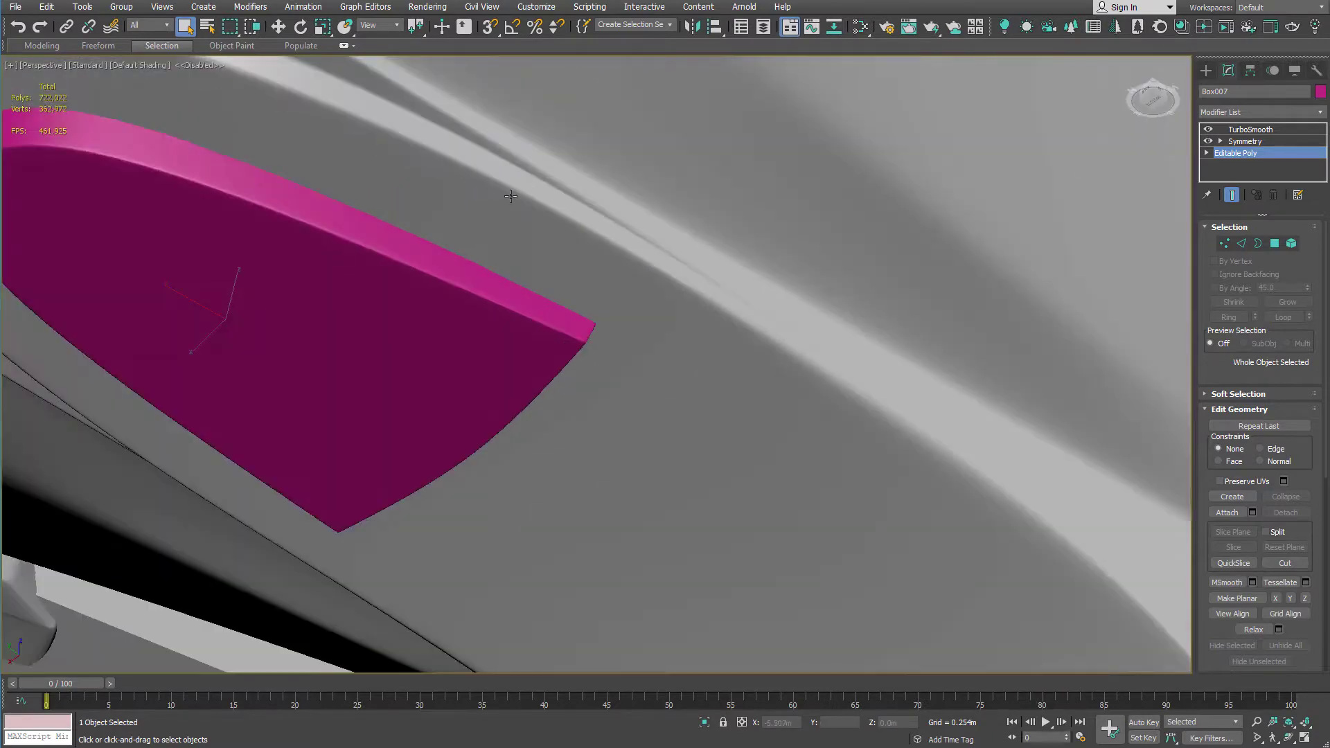
middle_click_drag(996, 469, 580, 151)
middle_click_drag(890, 445, 743, 160)
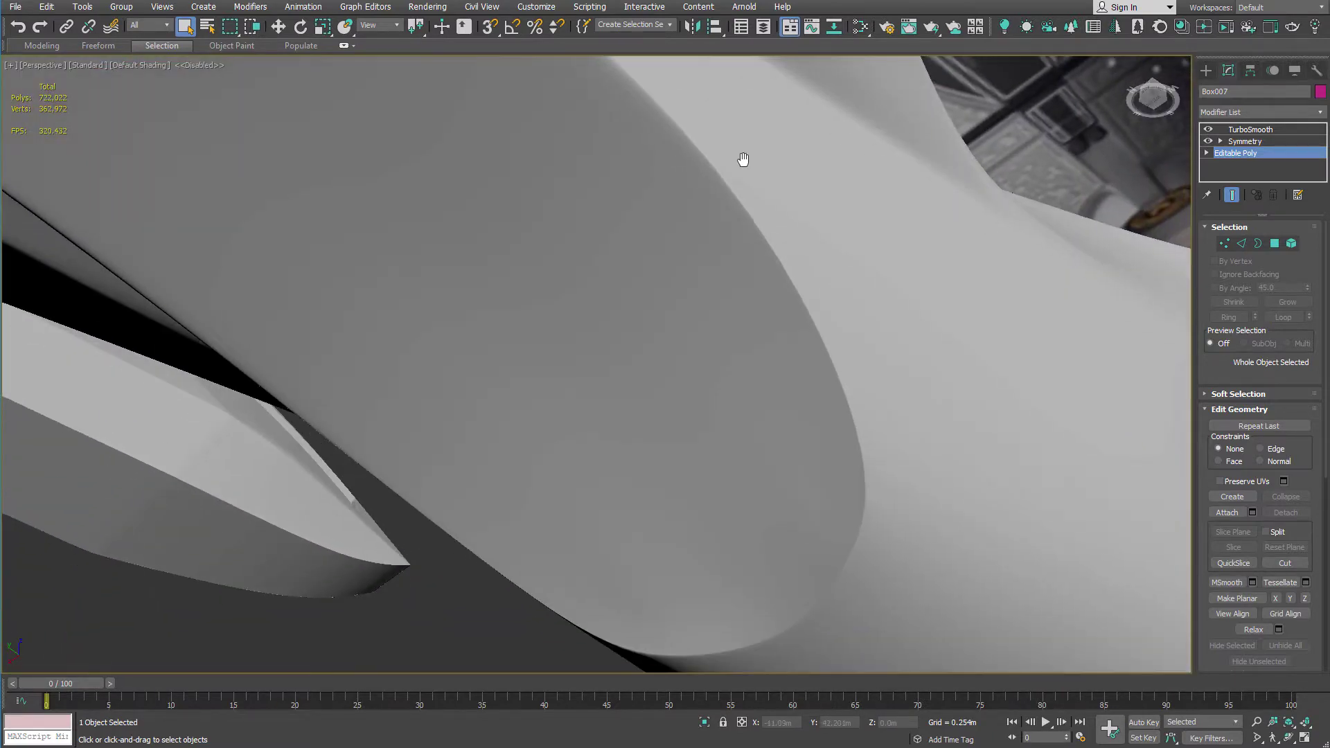
scroll(456, 192, "down", 5)
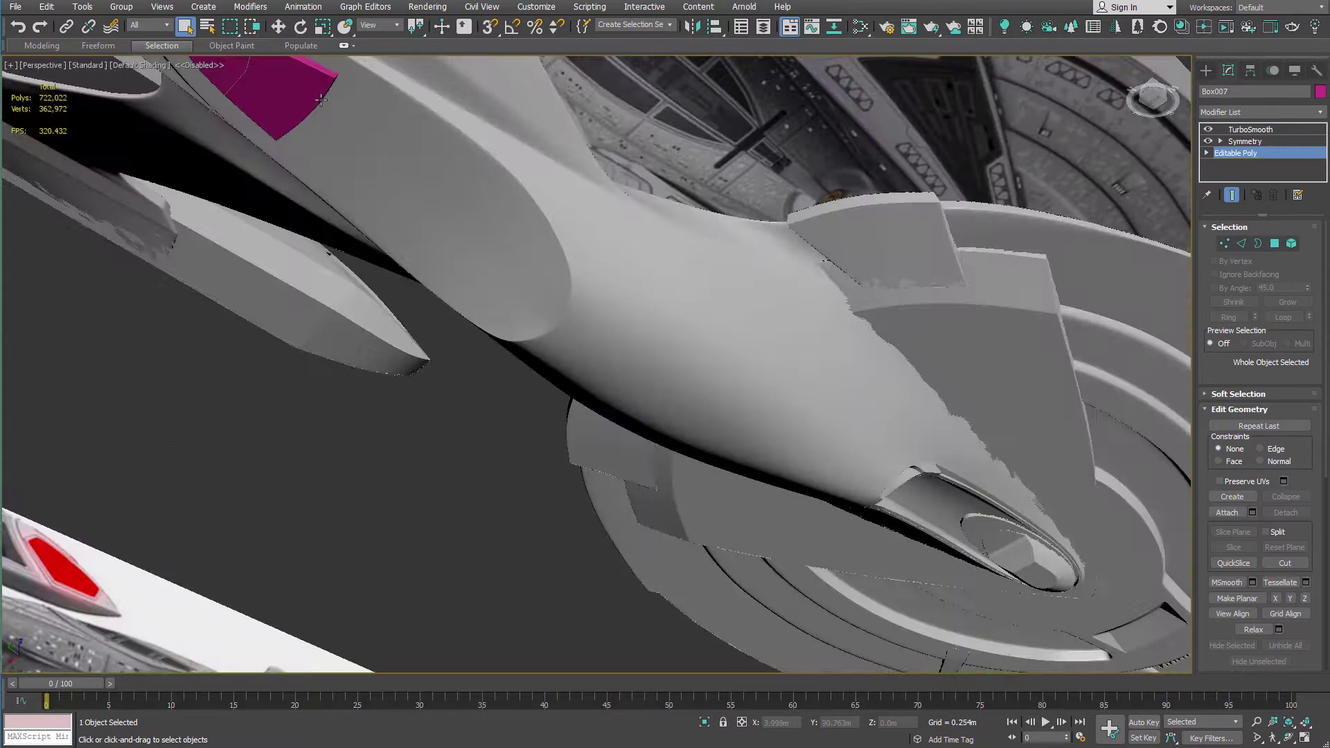
middle_click_drag(456, 192, 602, 242)
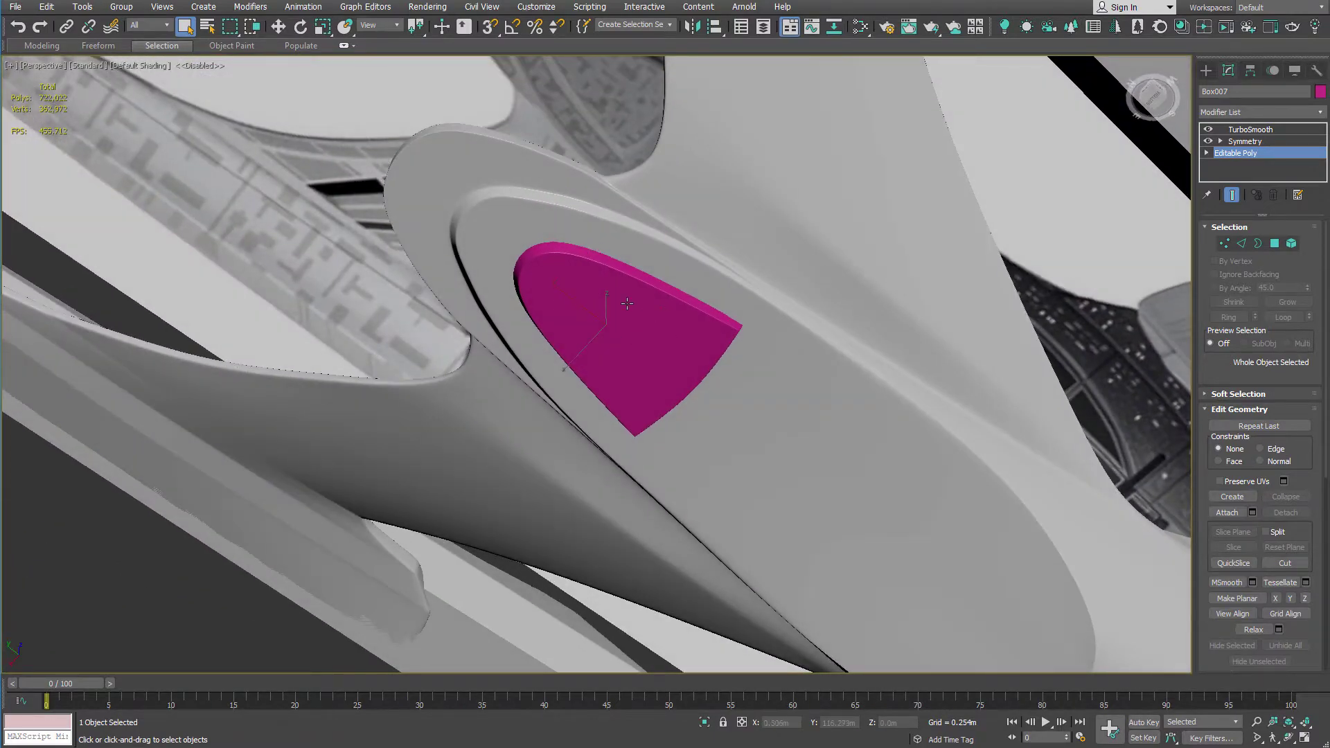
middle_click_drag(627, 304, 667, 319, "alt")
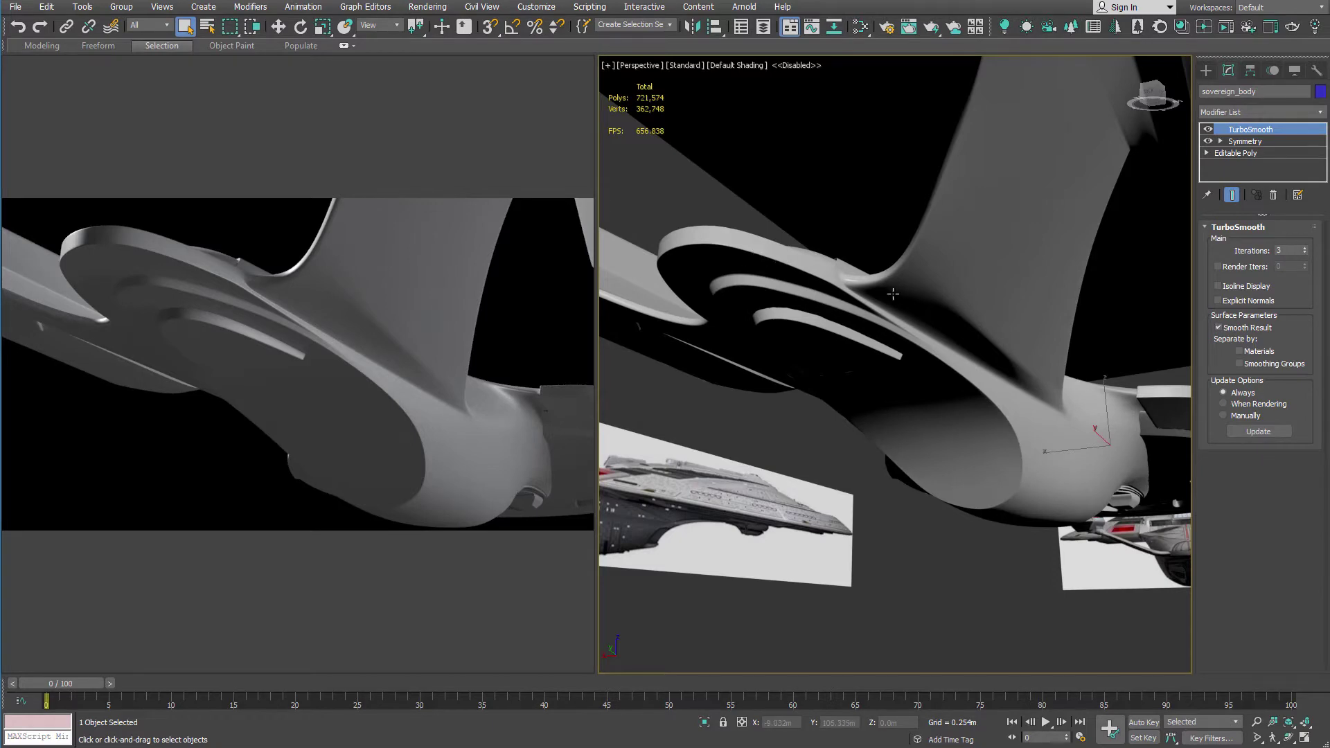
Compare the smoothed sovereign_body underside steps, raised panel and rounded recess end in the shaded viewport with the Corona interactive render
scroll(846, 250, "up", 10)
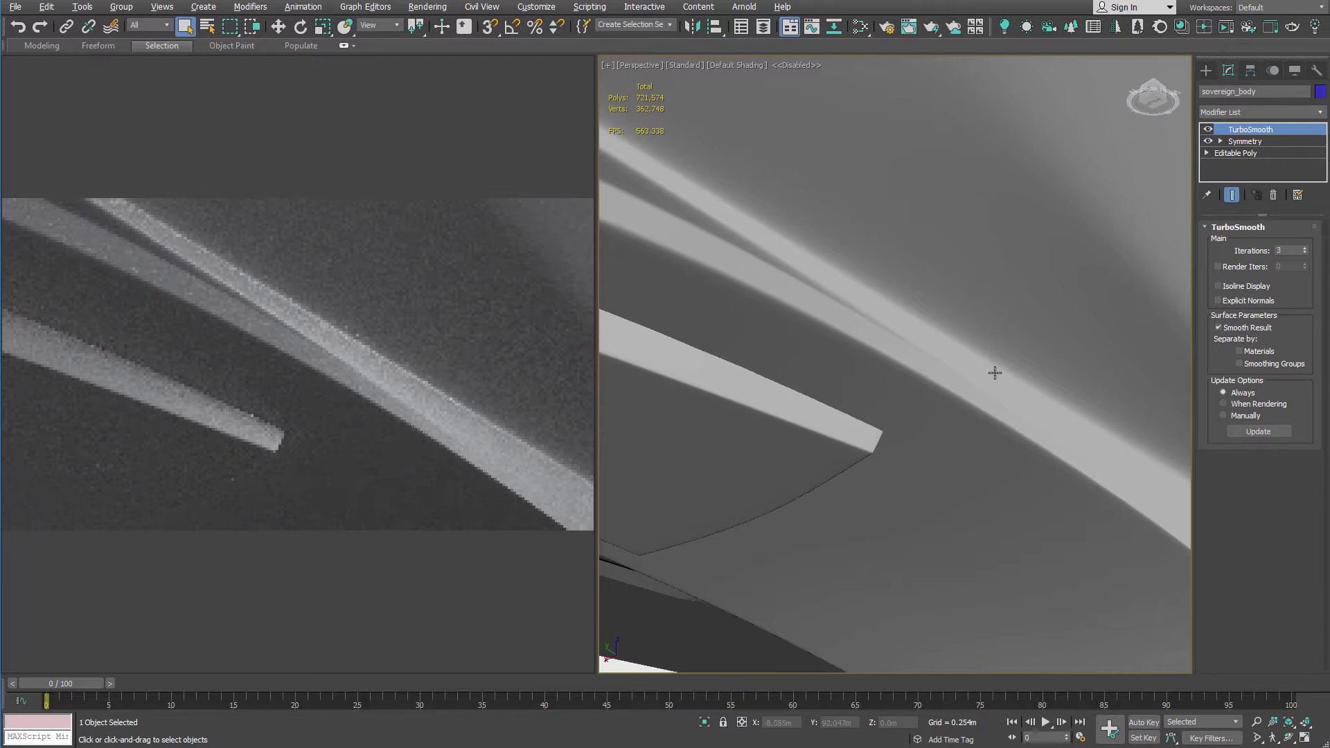
scroll(905, 330, "down", 10)
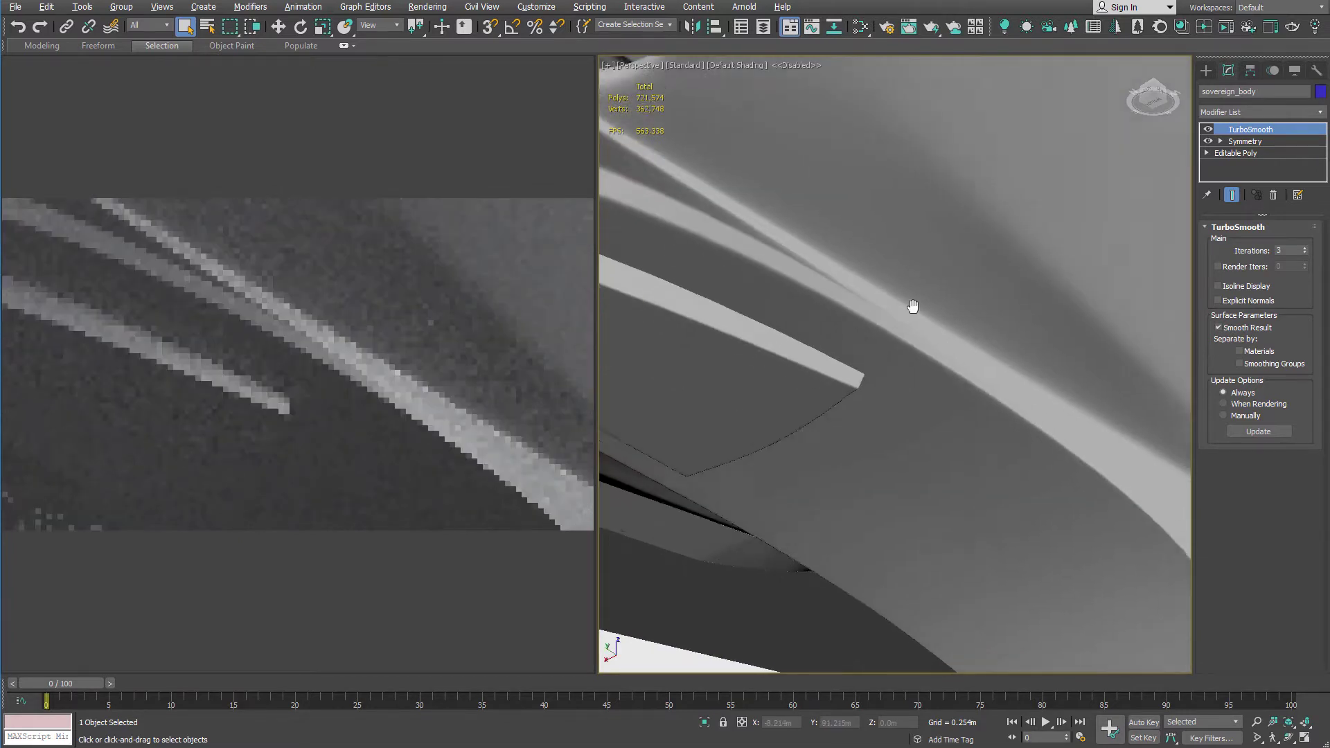
scroll(902, 287, "up", 6)
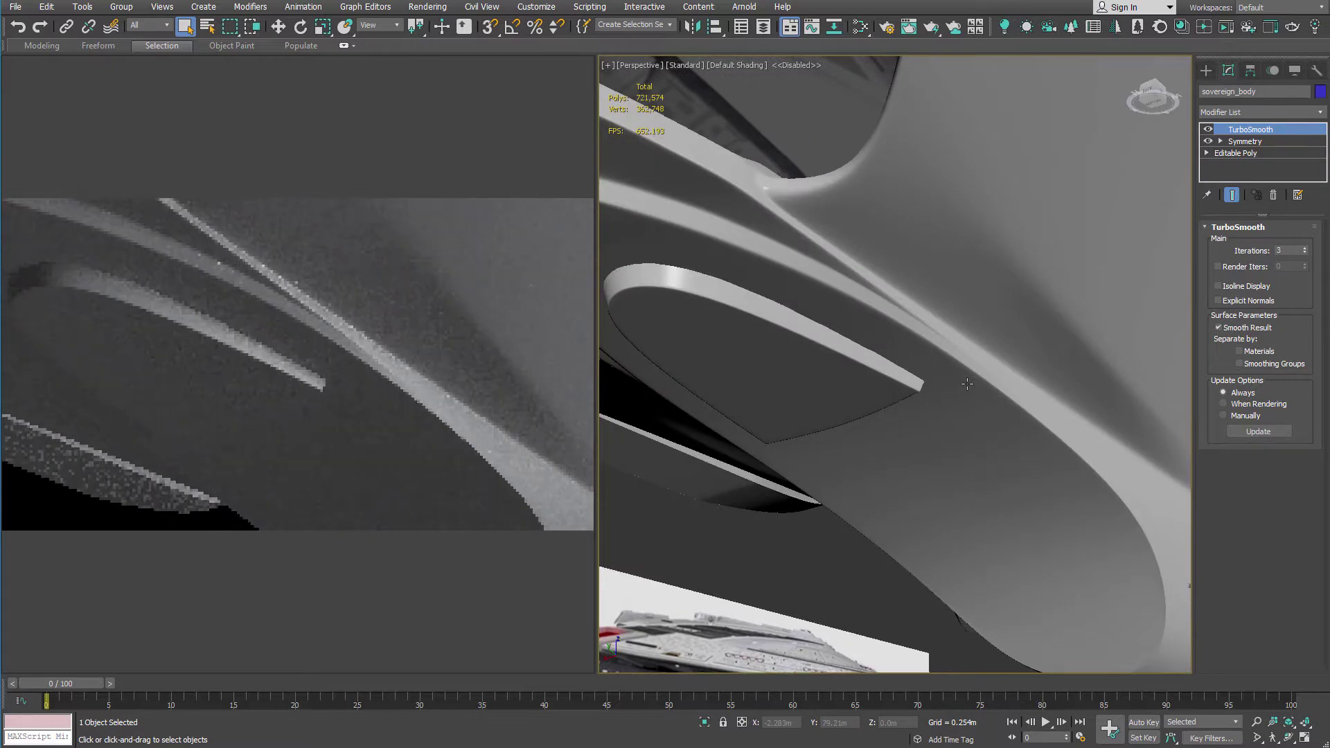
scroll(964, 385, "down", 5)
scroll(862, 288, "up", 4)
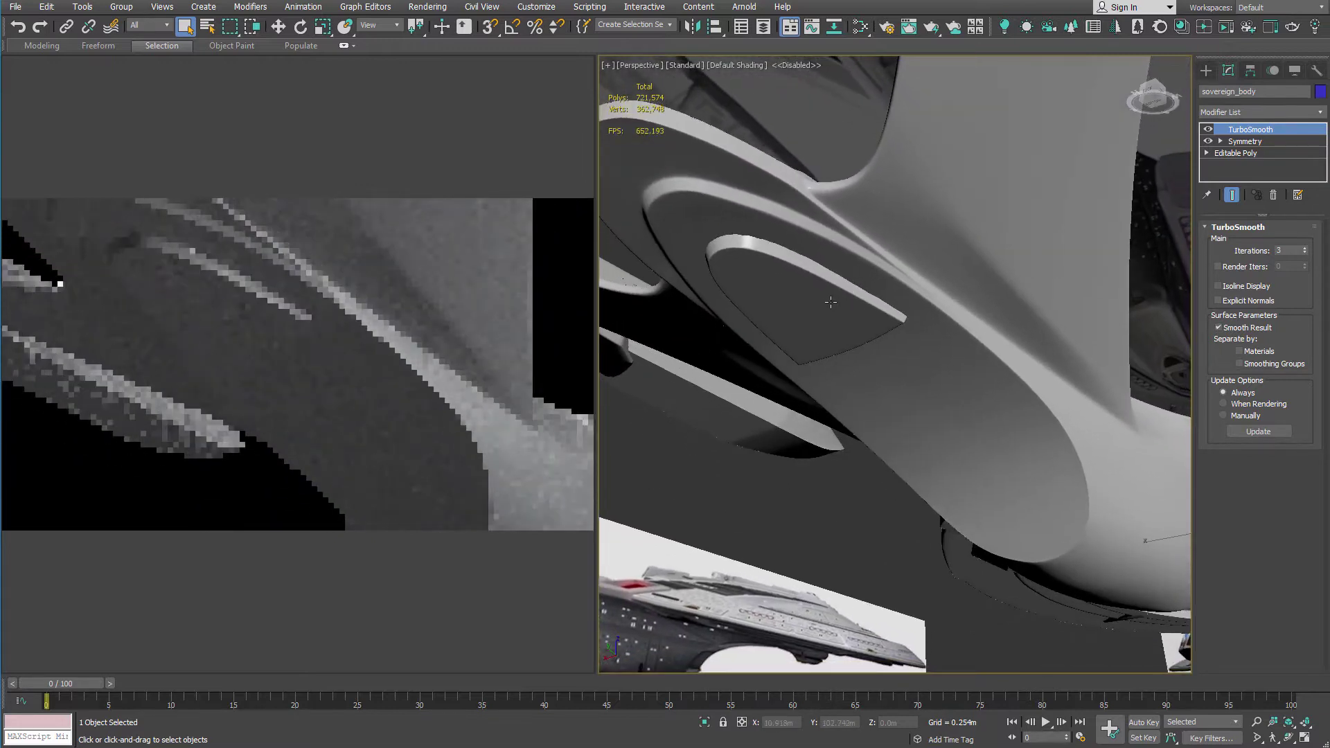
scroll(753, 262, "up", 2)
scroll(773, 247, "up", 3)
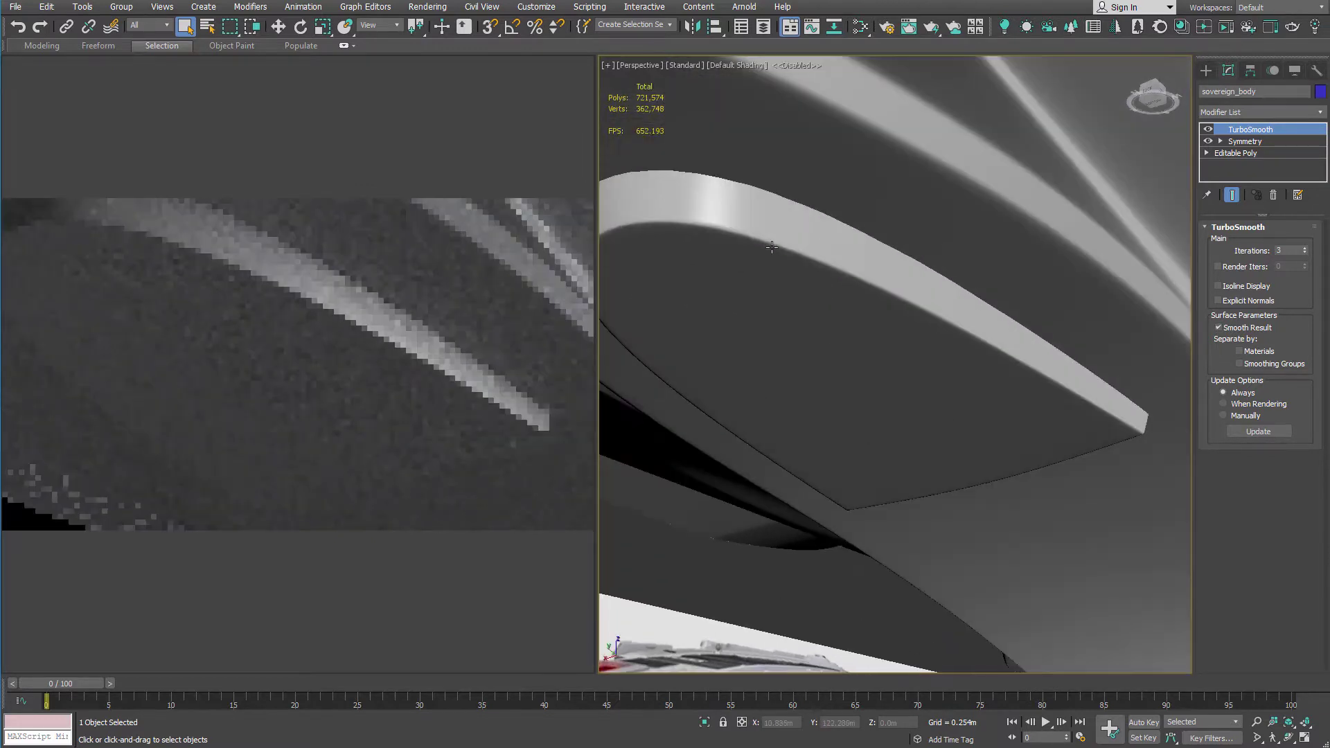
scroll(871, 258, "down", 1)
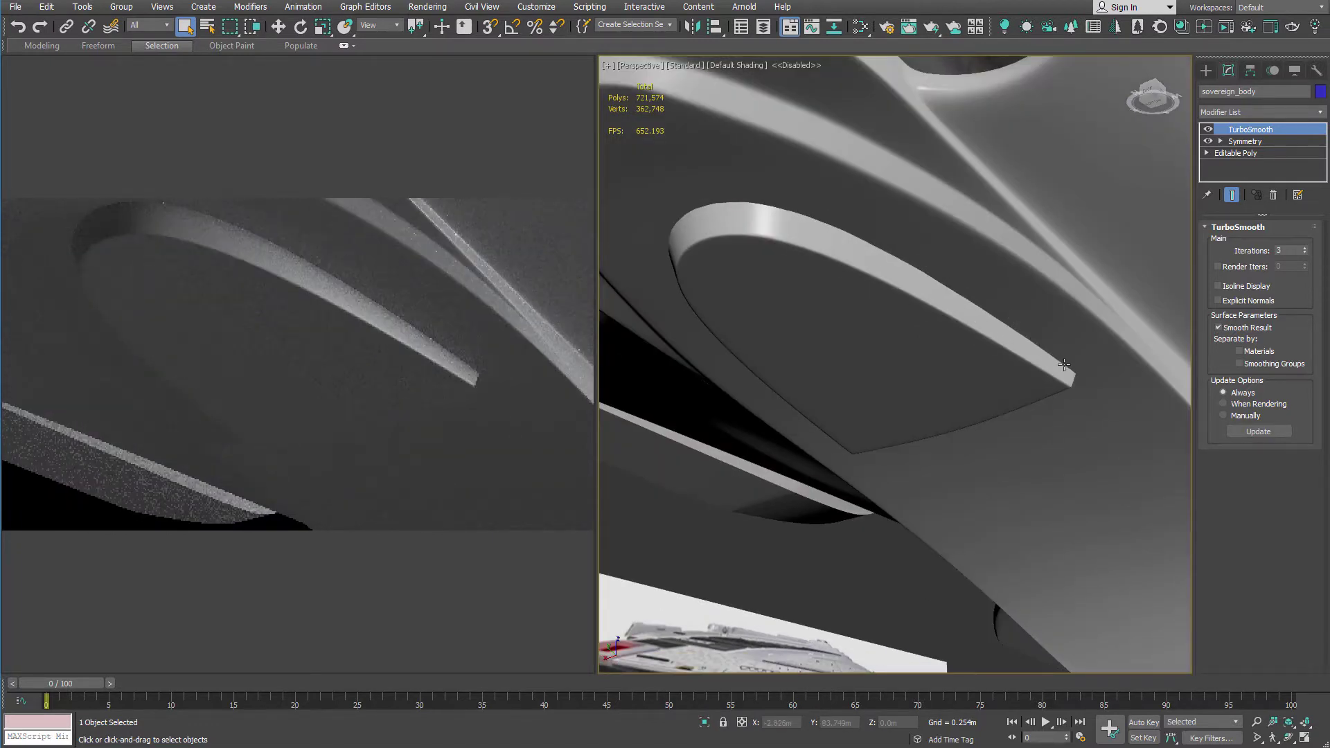
middle_click_drag(1065, 364, 979, 346)
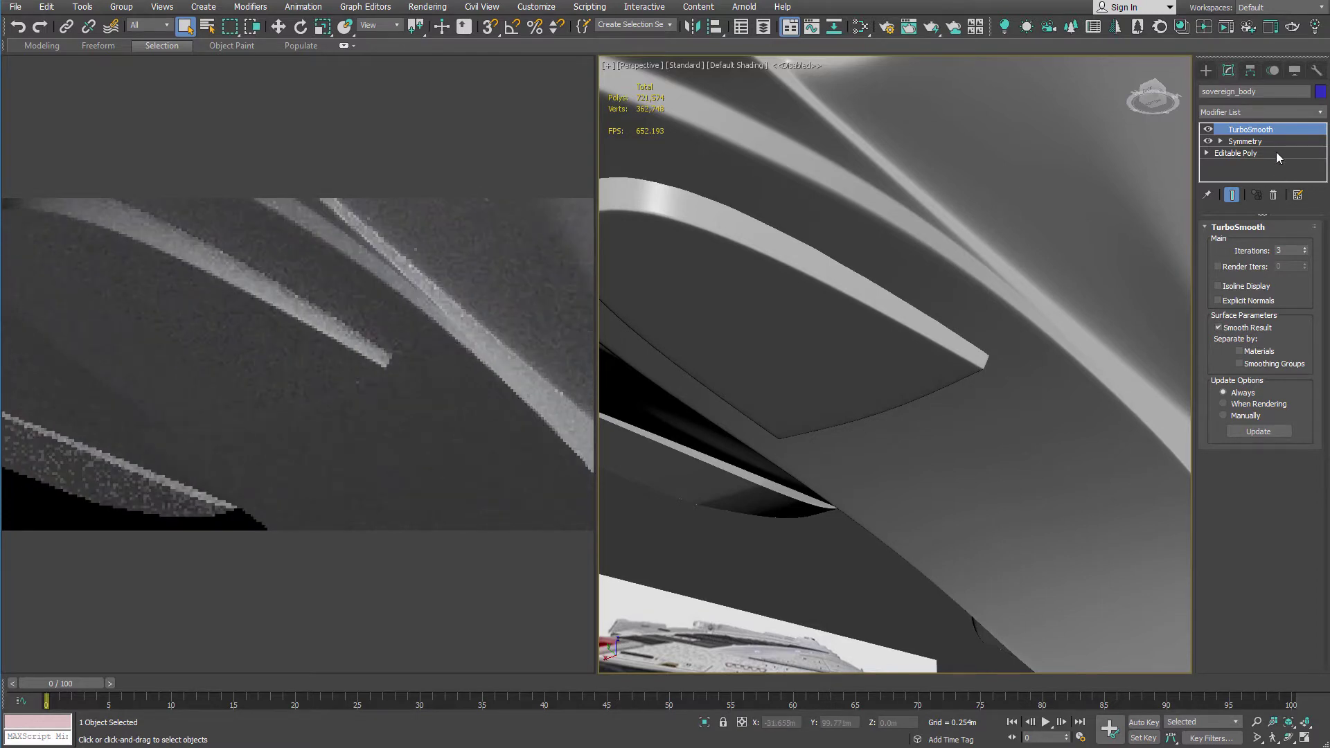
scroll(1005, 251, "down", 5)
middle_click_drag(970, 258, 831, 275)
scroll(775, 224, "up", 3)
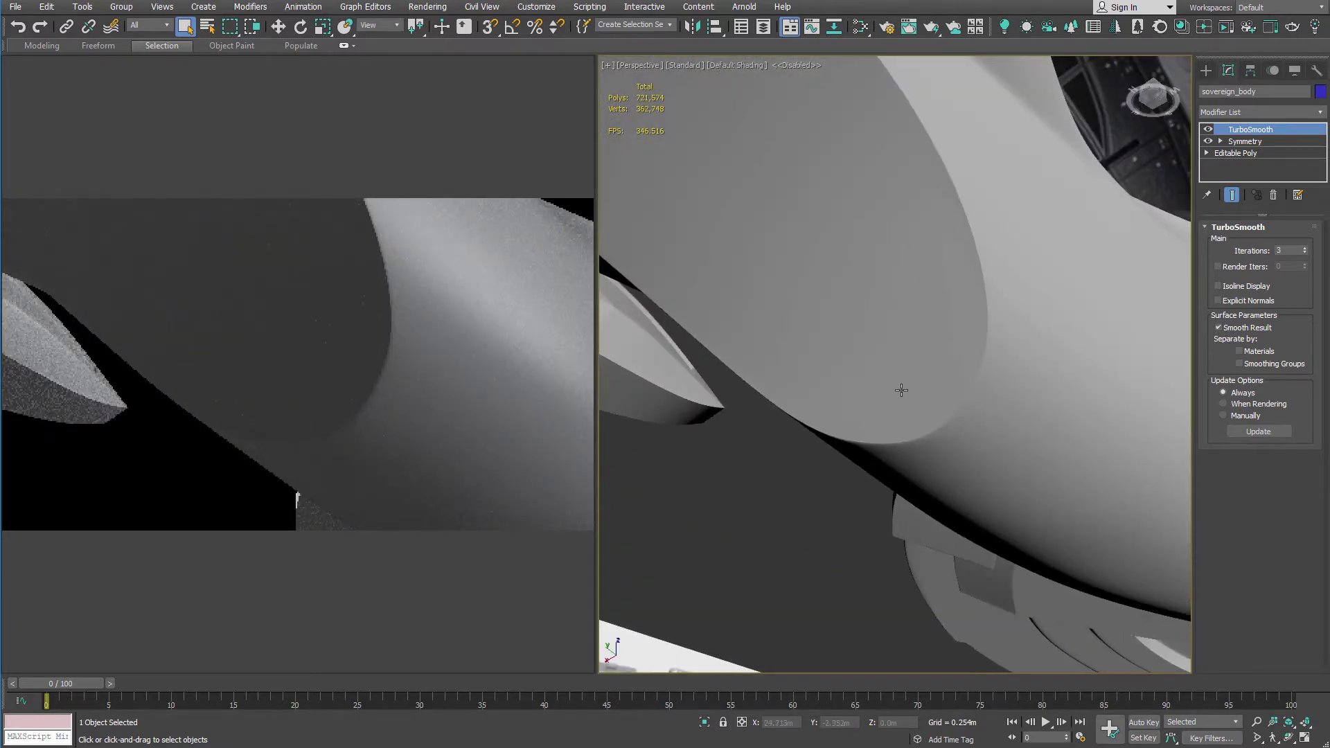
scroll(866, 328, "down", 4)
middle_click_drag(866, 327, 835, 242, "alt")
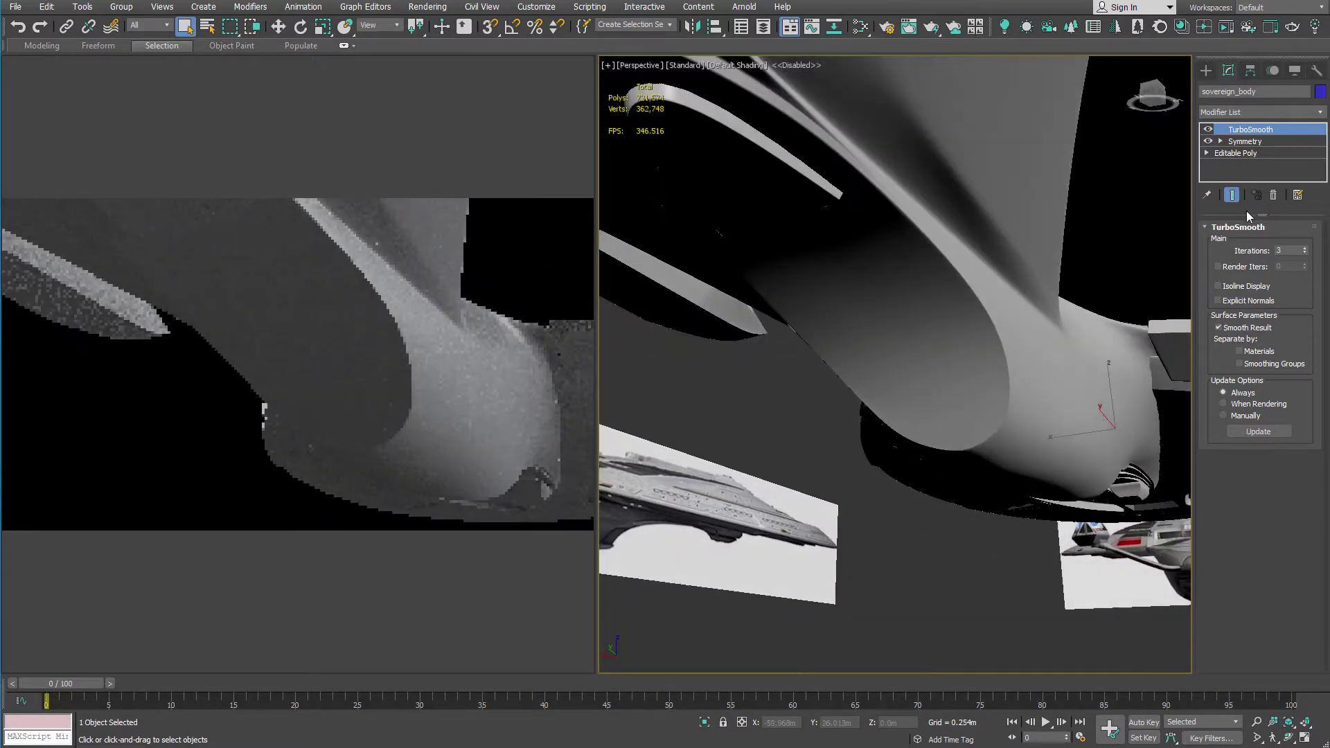
Inspect the Editable Poly control mesh with edged faces, focusing on the tight support edges at the recess's forward corner
left_click(1237, 153)
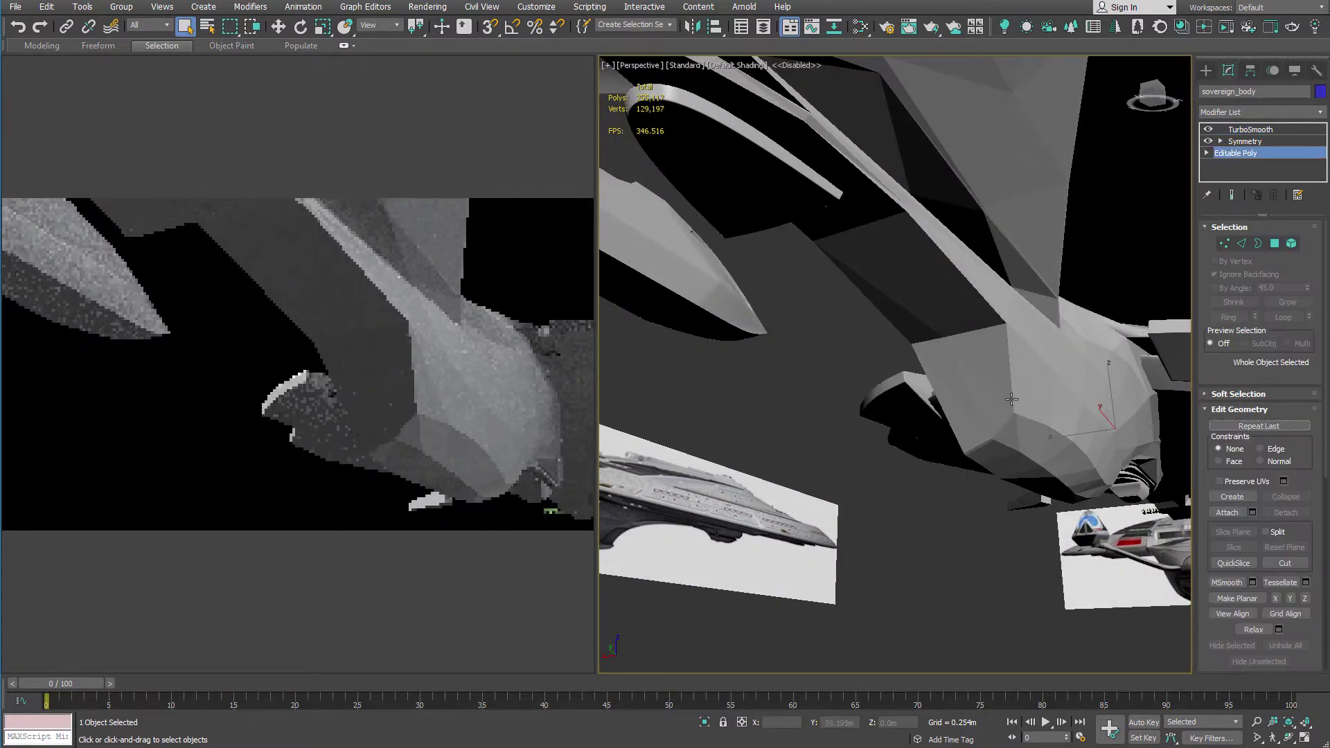
key("F4")
scroll(981, 420, "up", 8)
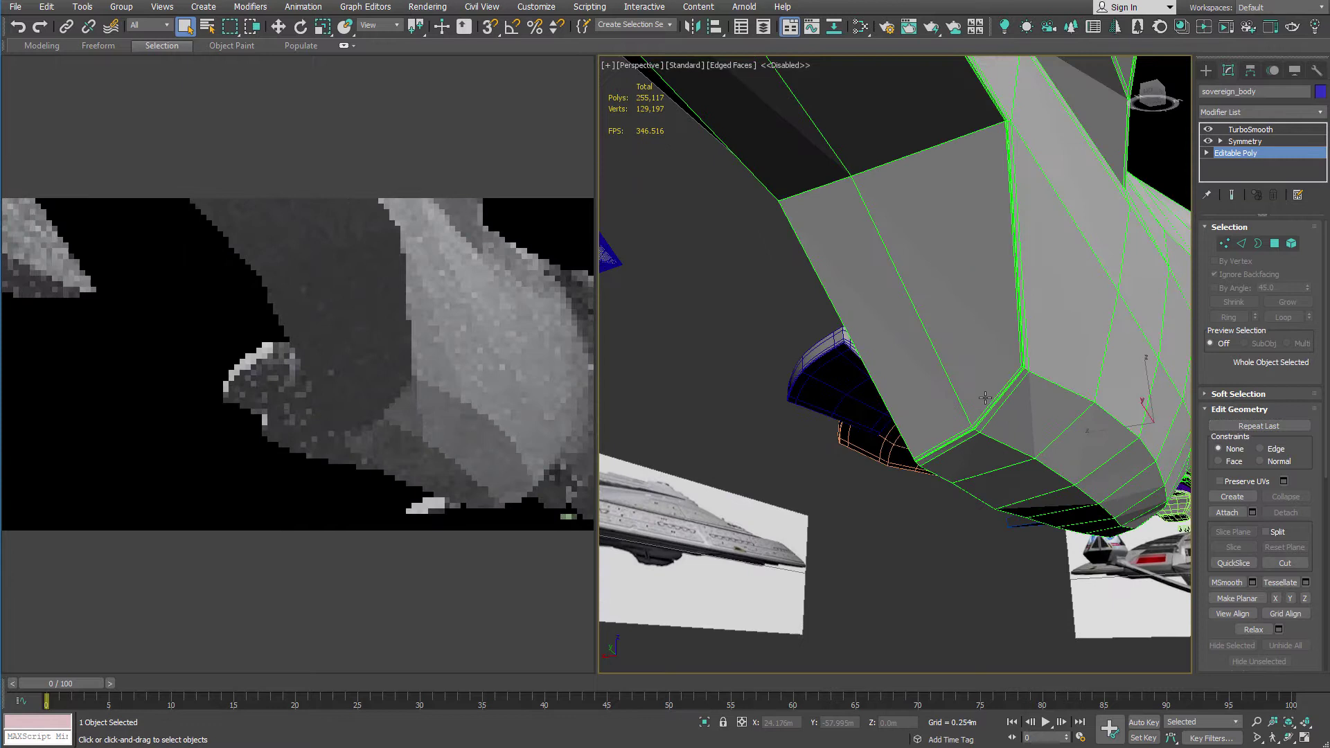
scroll(973, 447, "up", 3)
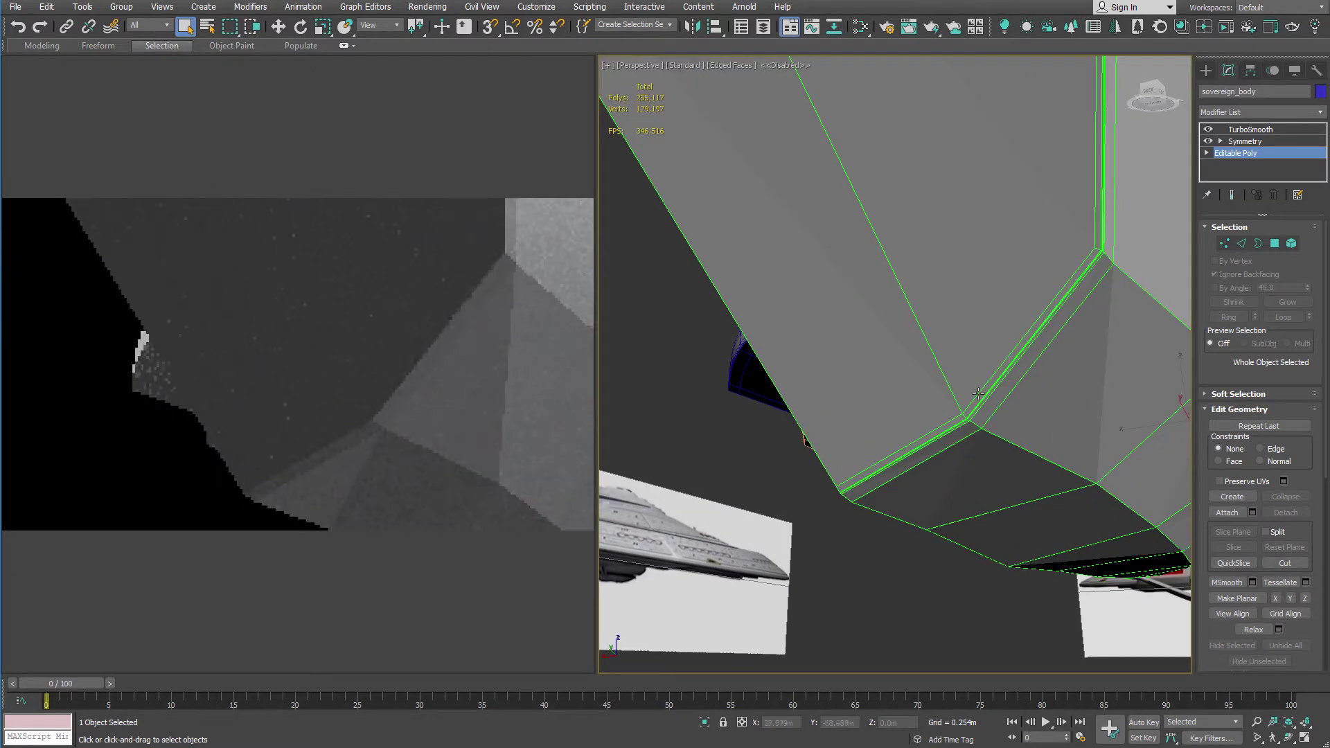
scroll(949, 415, "up", 4)
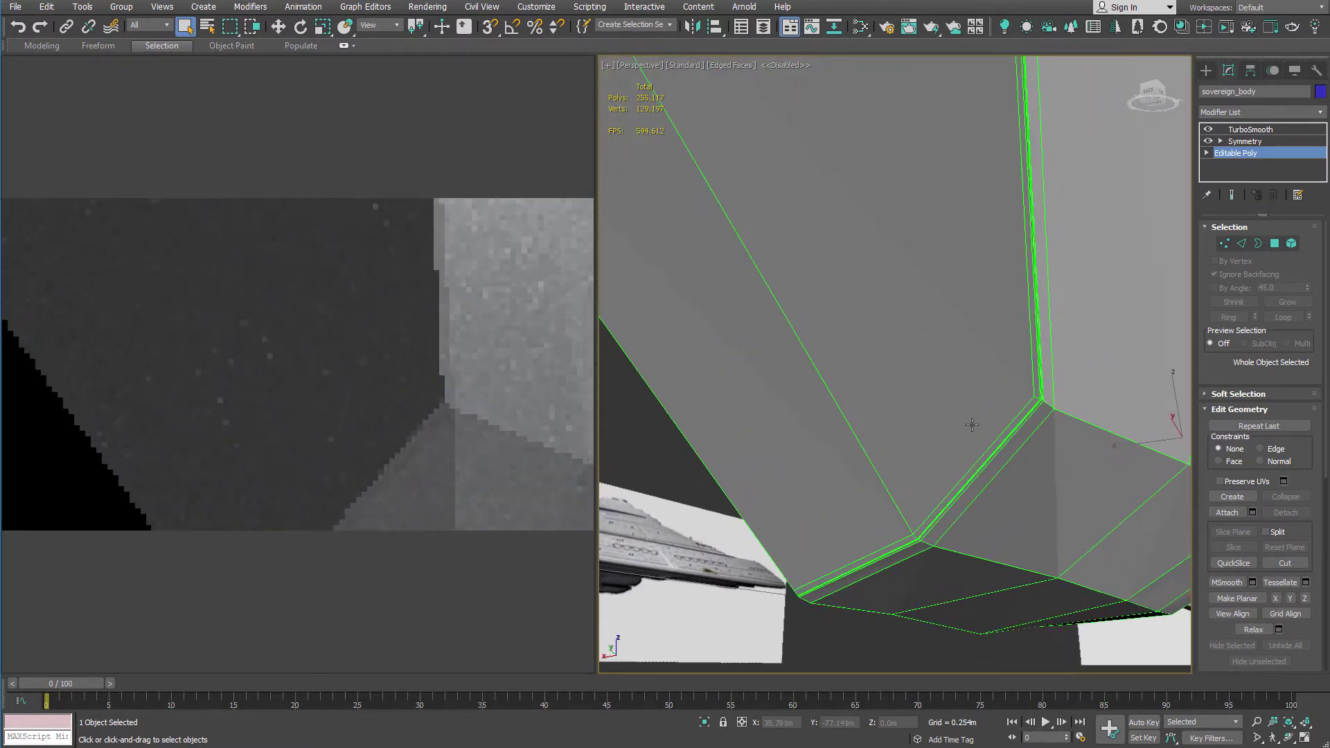
scroll(842, 340, "down", 2)
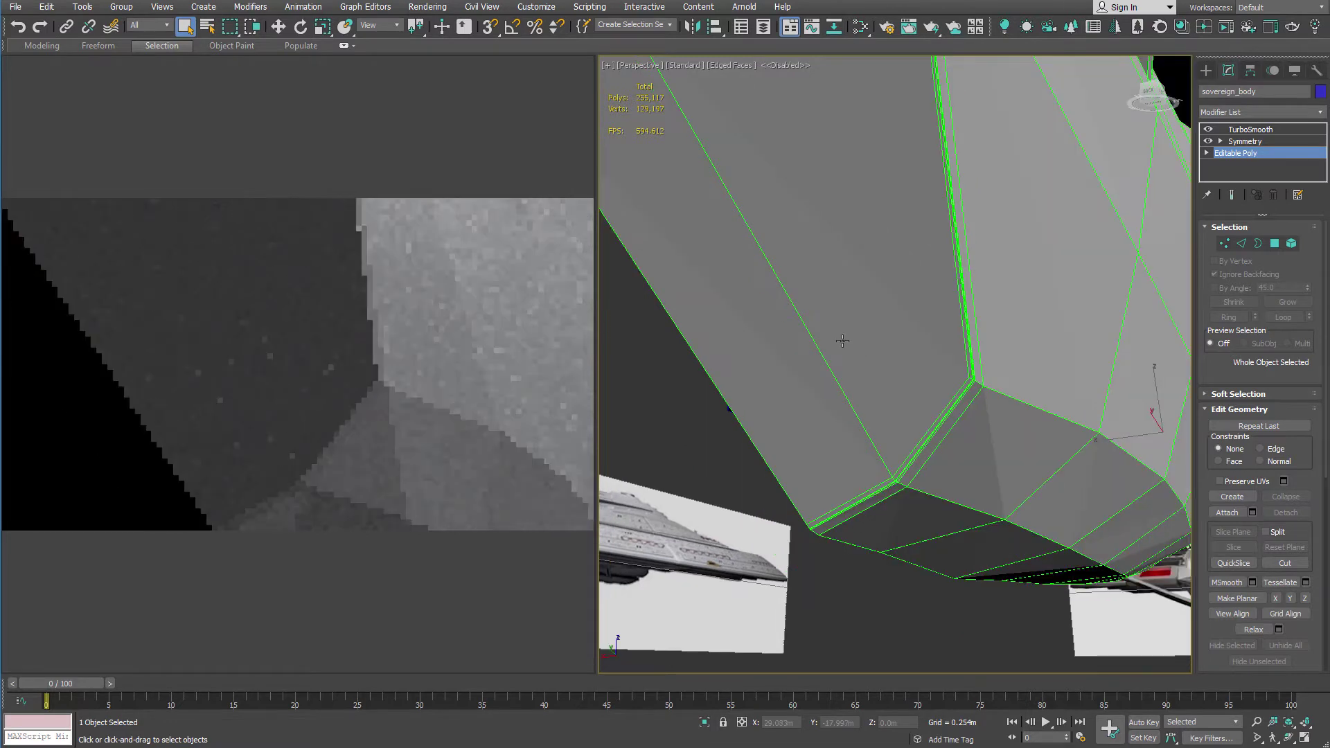
scroll(974, 377, "up", 3)
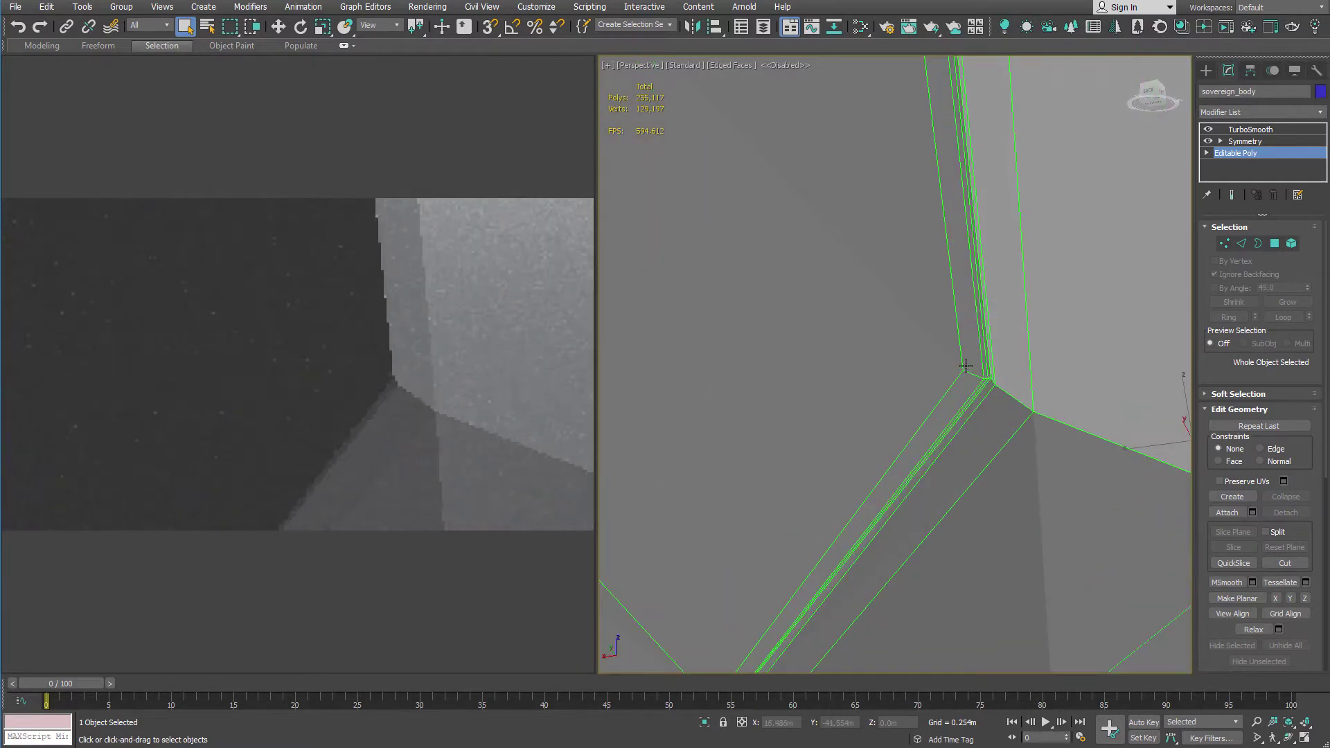
scroll(971, 380, "up", 2)
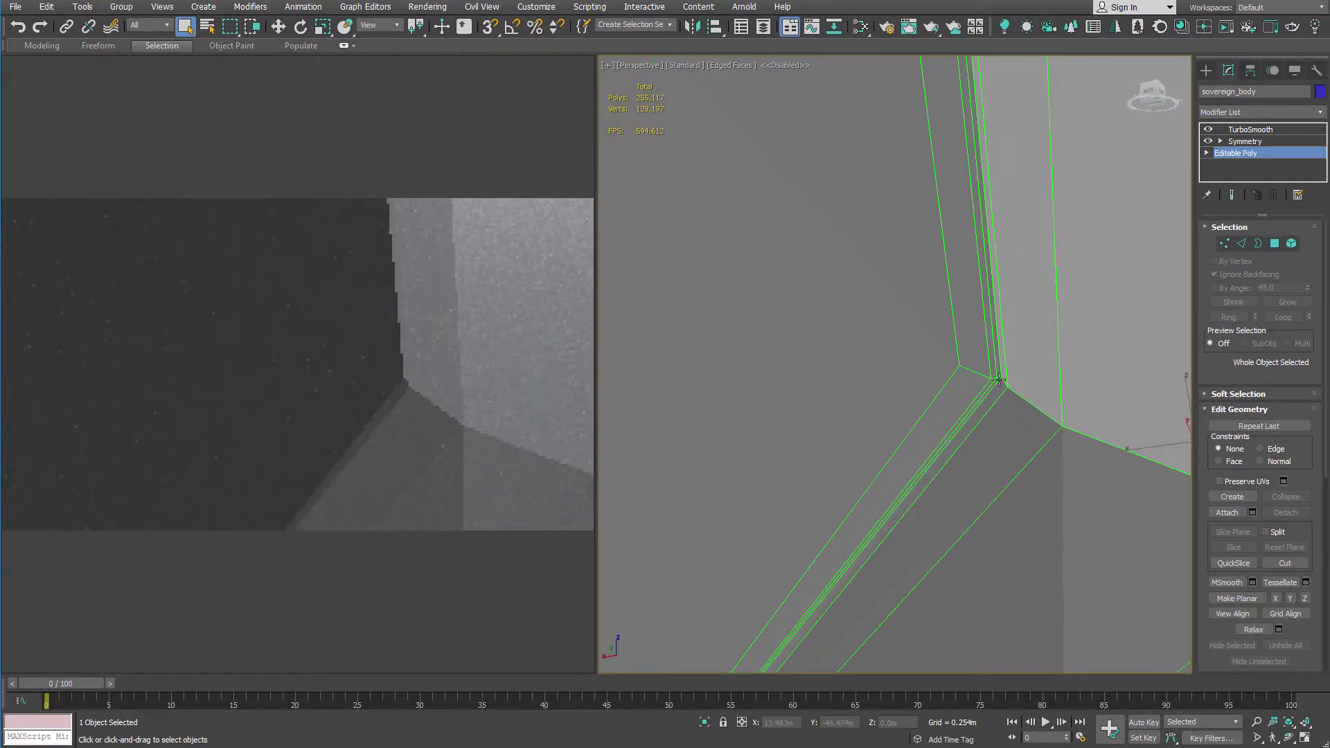
scroll(998, 379, "down", 6)
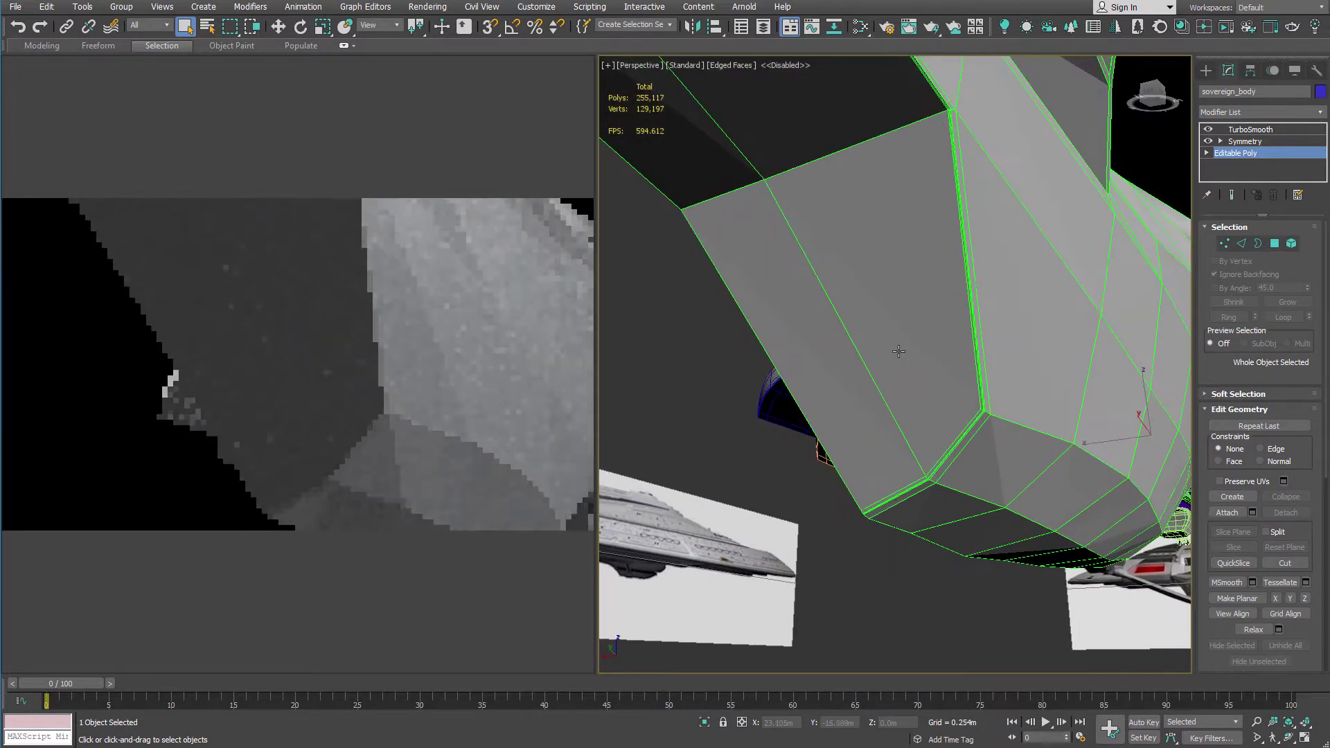
scroll(898, 351, "down", 3)
Return to the TurboSmooth result without edged faces and inspect the smoothed recess outline on the engineering hull
left_click(1250, 129)
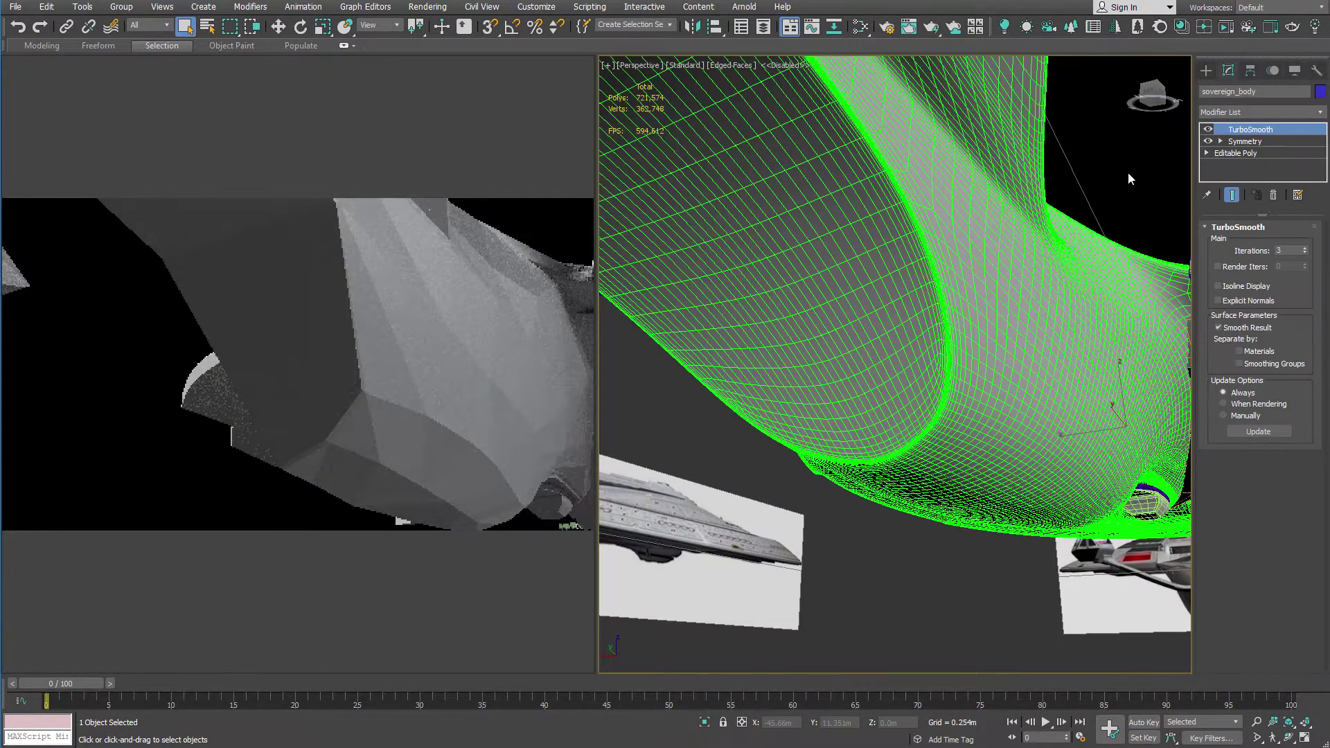
key("F4")
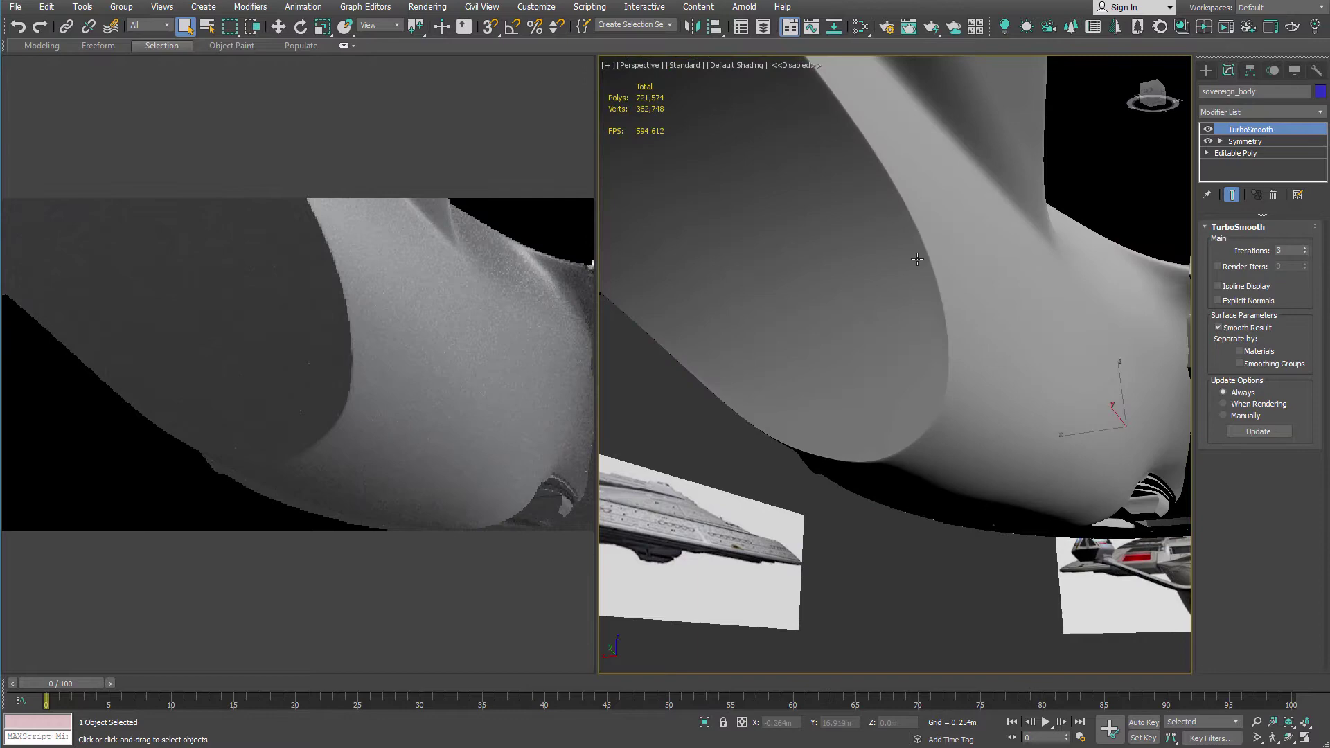
scroll(914, 263, "up", 4)
scroll(913, 269, "down", 2)
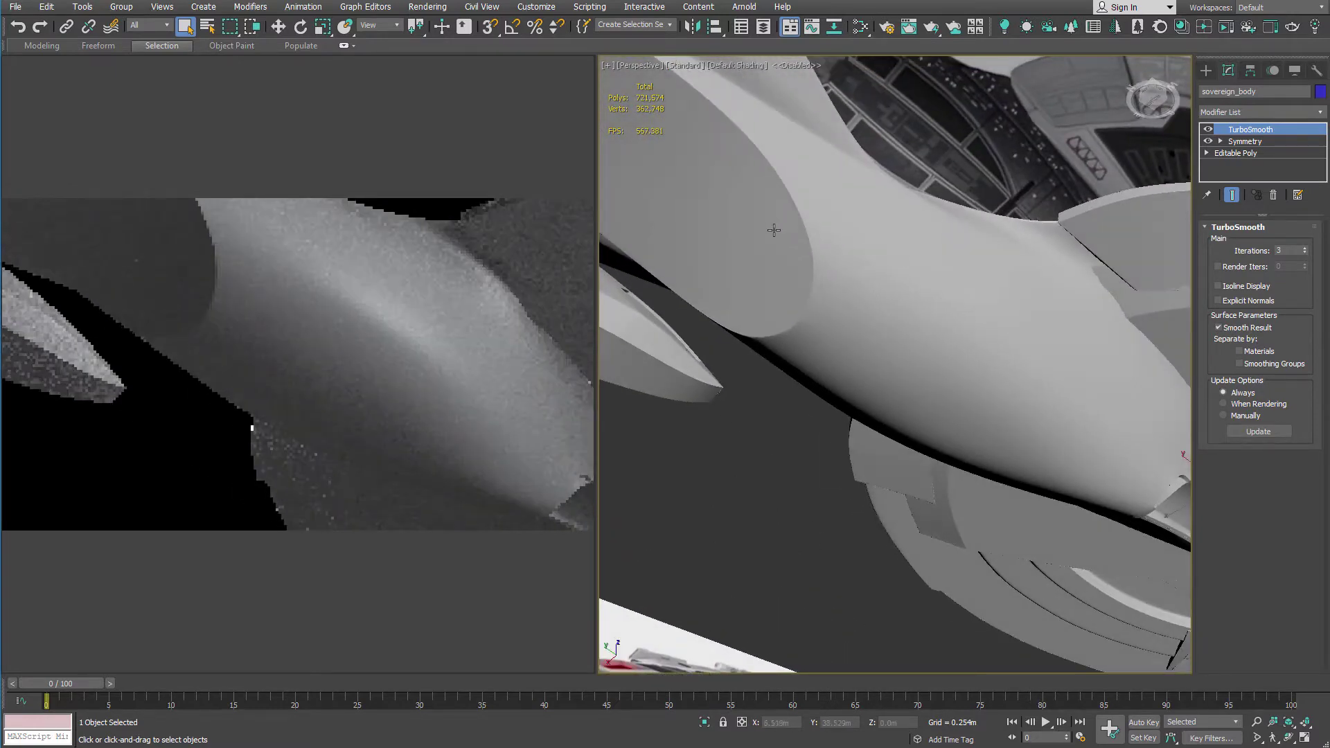
middle_click_drag(775, 228, 959, 329, "alt")
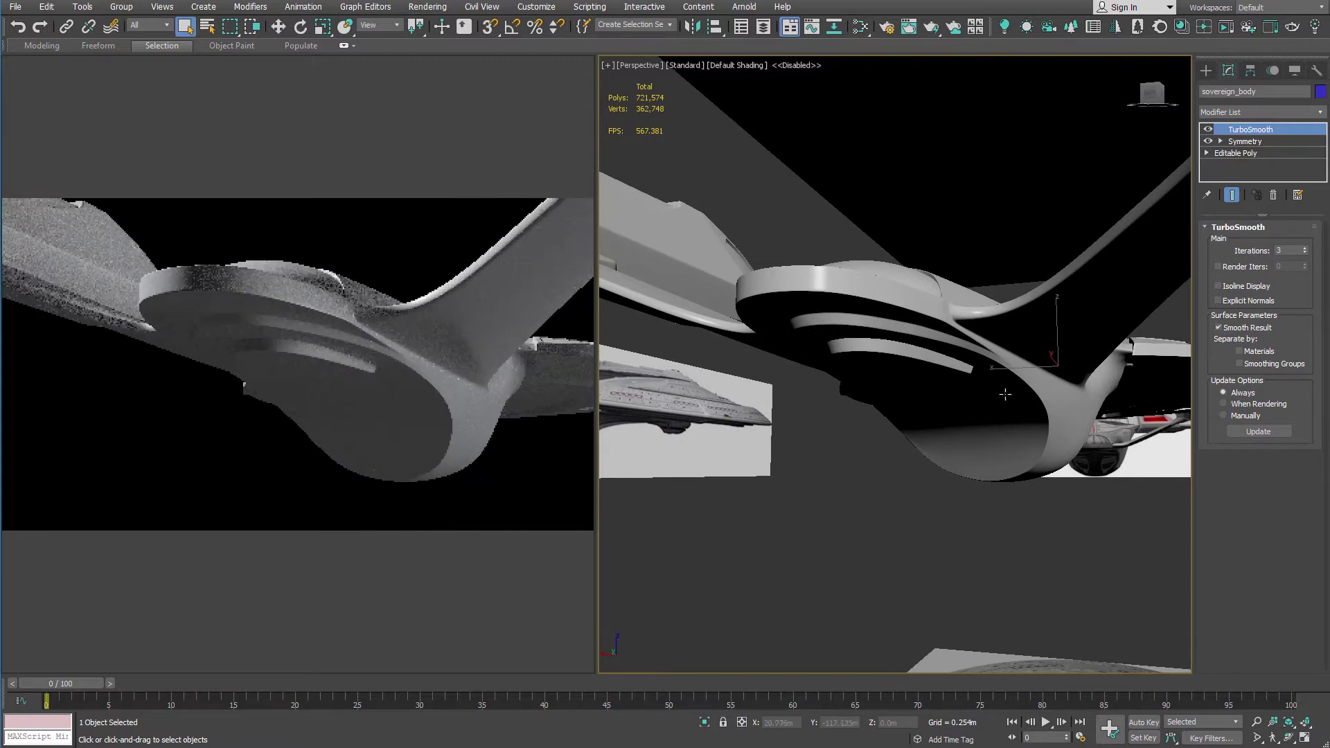
middle_click_drag(1004, 393, 951, 255, "alt")
View the whole ship from above, clear the object selection, and return to a perspective overview of the model
key("t")
scroll(843, 347, "down", 10)
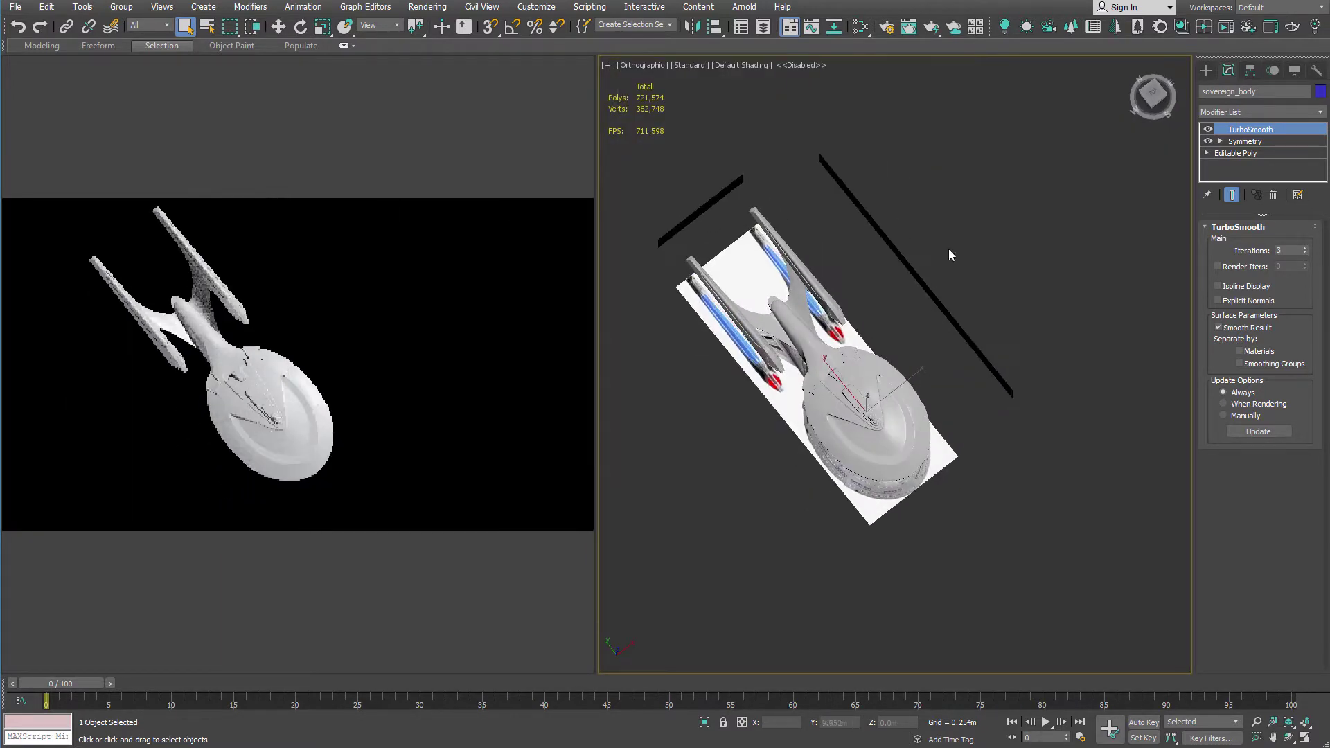
left_click(1134, 66)
left_click(1133, 66)
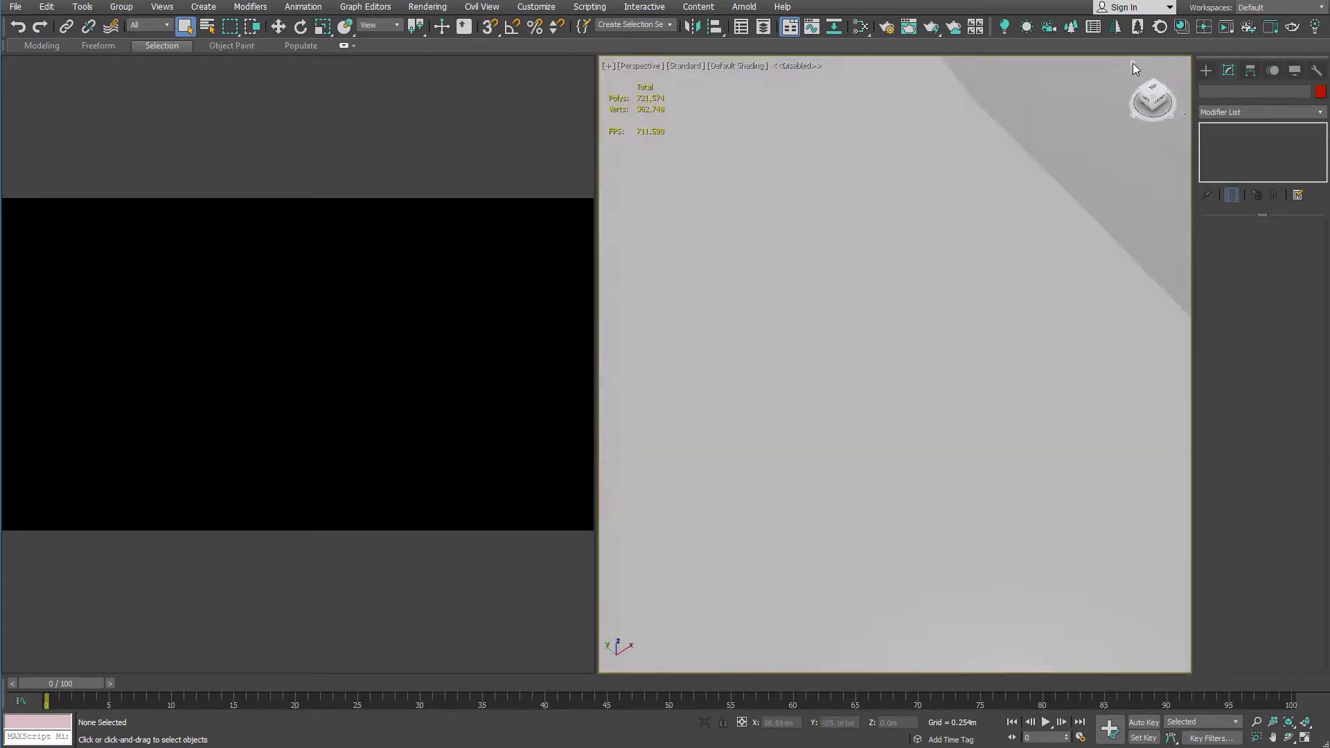
middle_click_drag(1018, 188, 970, 357, "alt")
scroll(1039, 175, "up", 4)
scroll(968, 254, "down", 4)
scroll(969, 361, "up", 4)
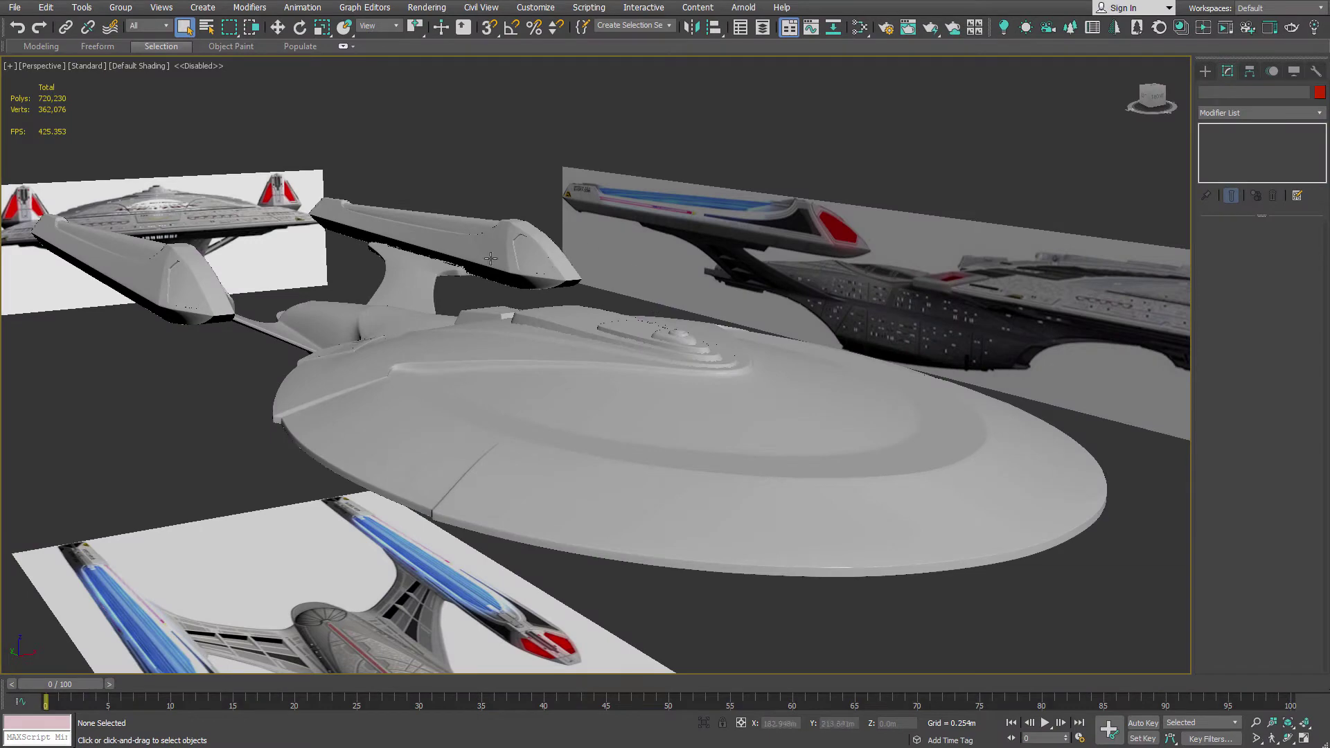
Inspect the stepped aft underside beside the Corona interactive render, focusing on where the recess rim meets the pylon crease
middle_click_drag(331, 281, 627, 199, "alt")
scroll(691, 203, "up", 3)
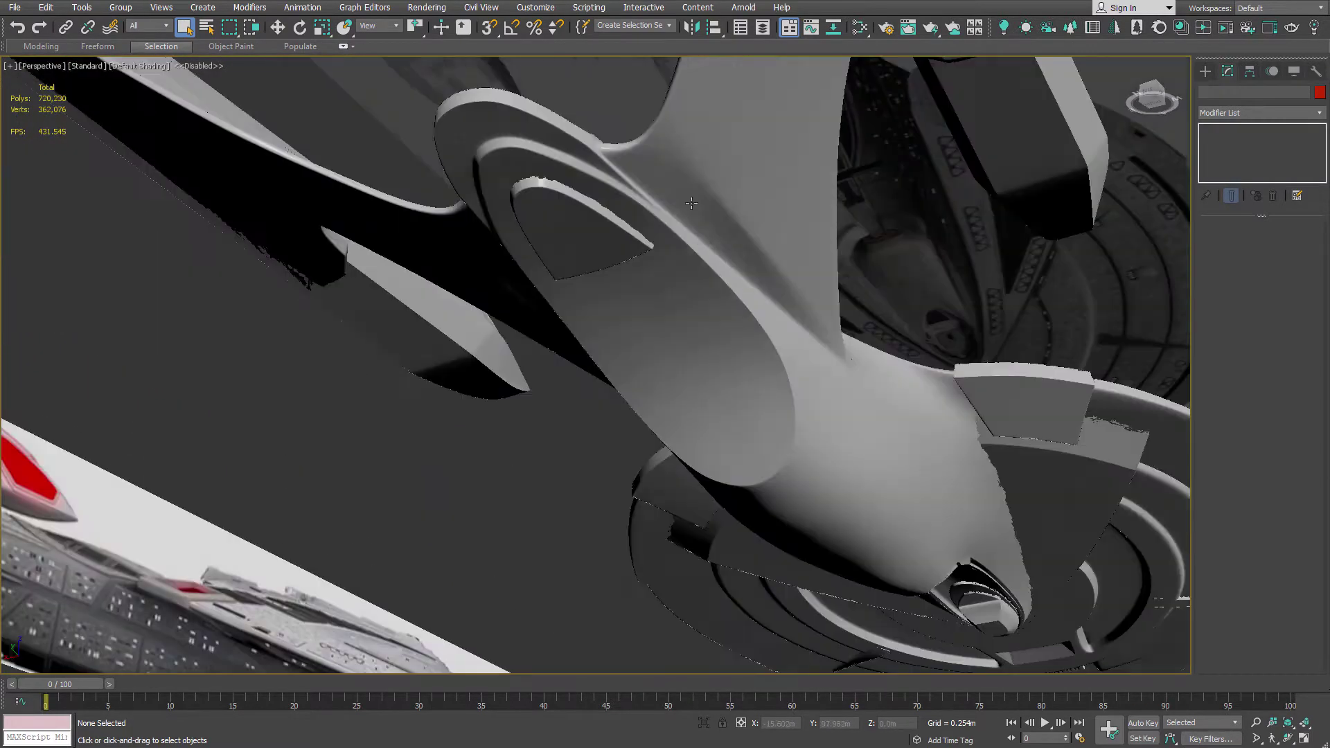
scroll(692, 203, "up", 3)
key("alt+w")
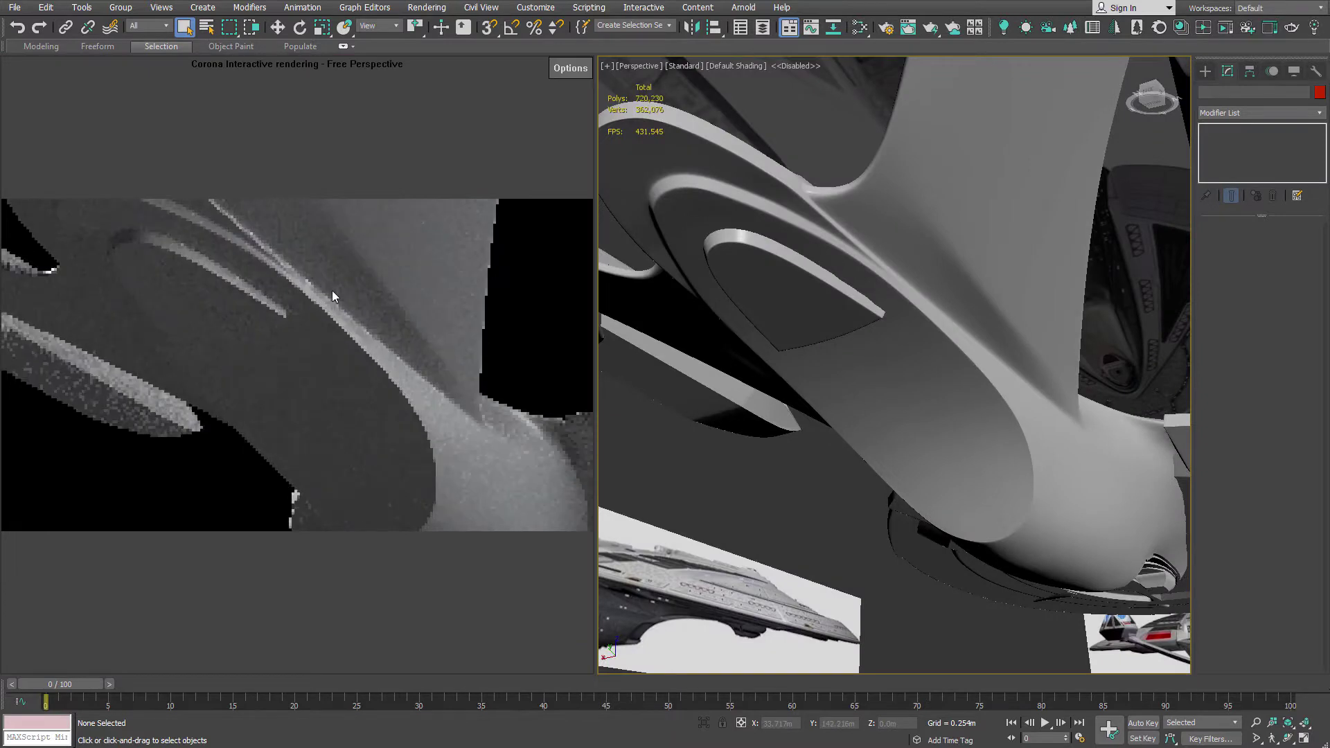
middle_click_drag(812, 270, 793, 336)
scroll(870, 347, "up", 4)
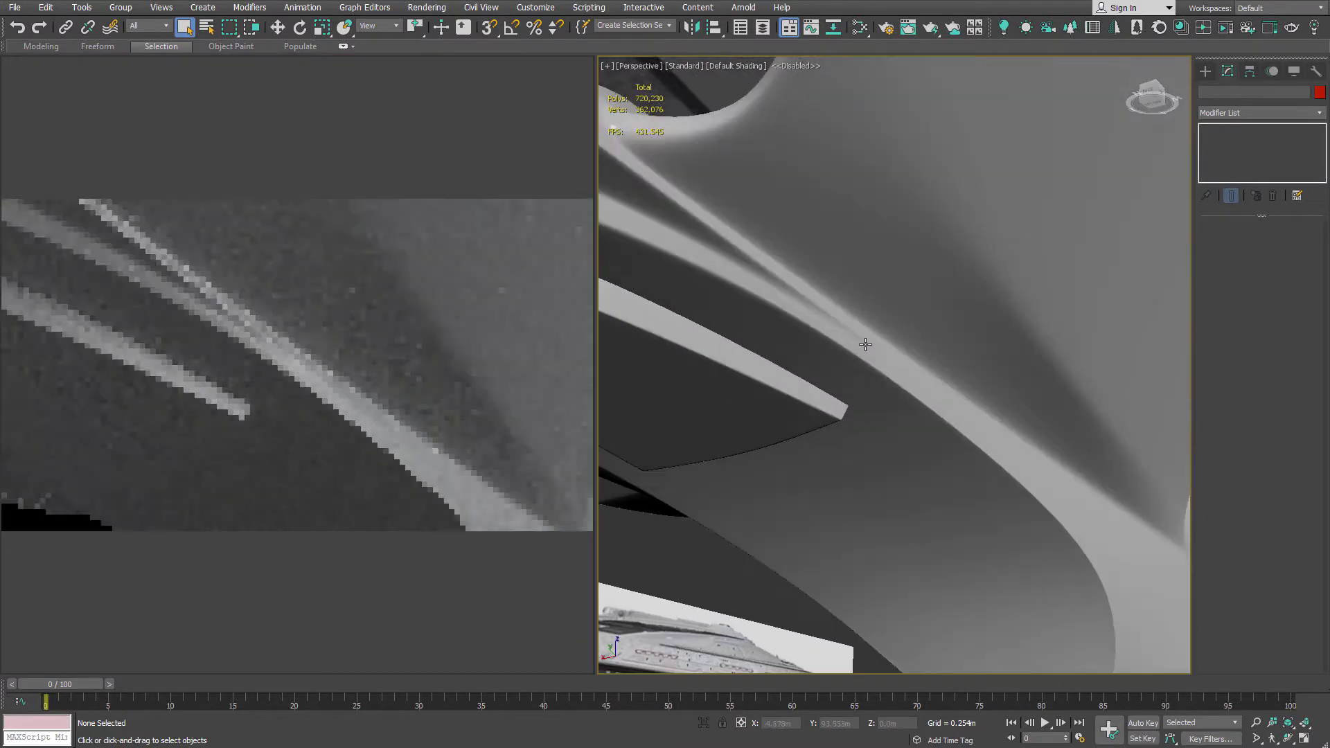
Inspect the recess rim beside the pylon crease in shaded display and with edged faces in a maximized perspective view
scroll(908, 345, "up", 2)
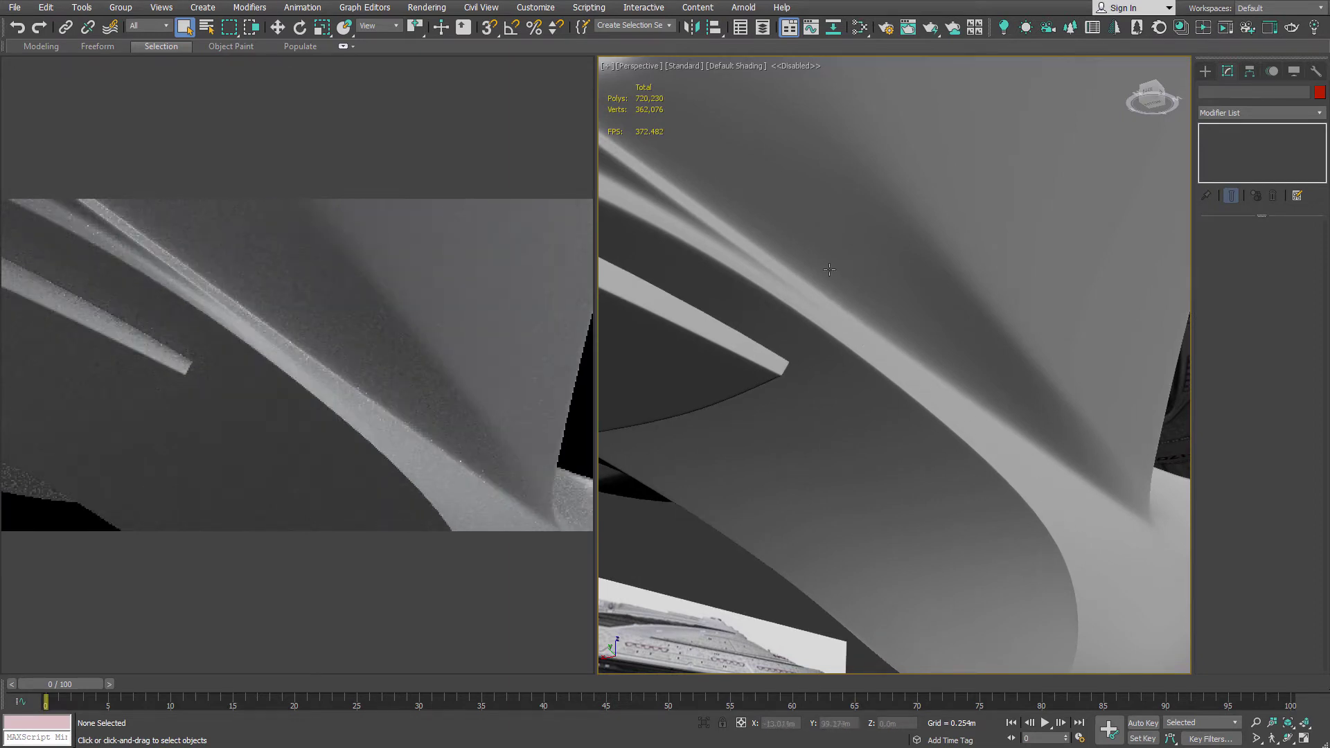
middle_click_drag(840, 279, 882, 297)
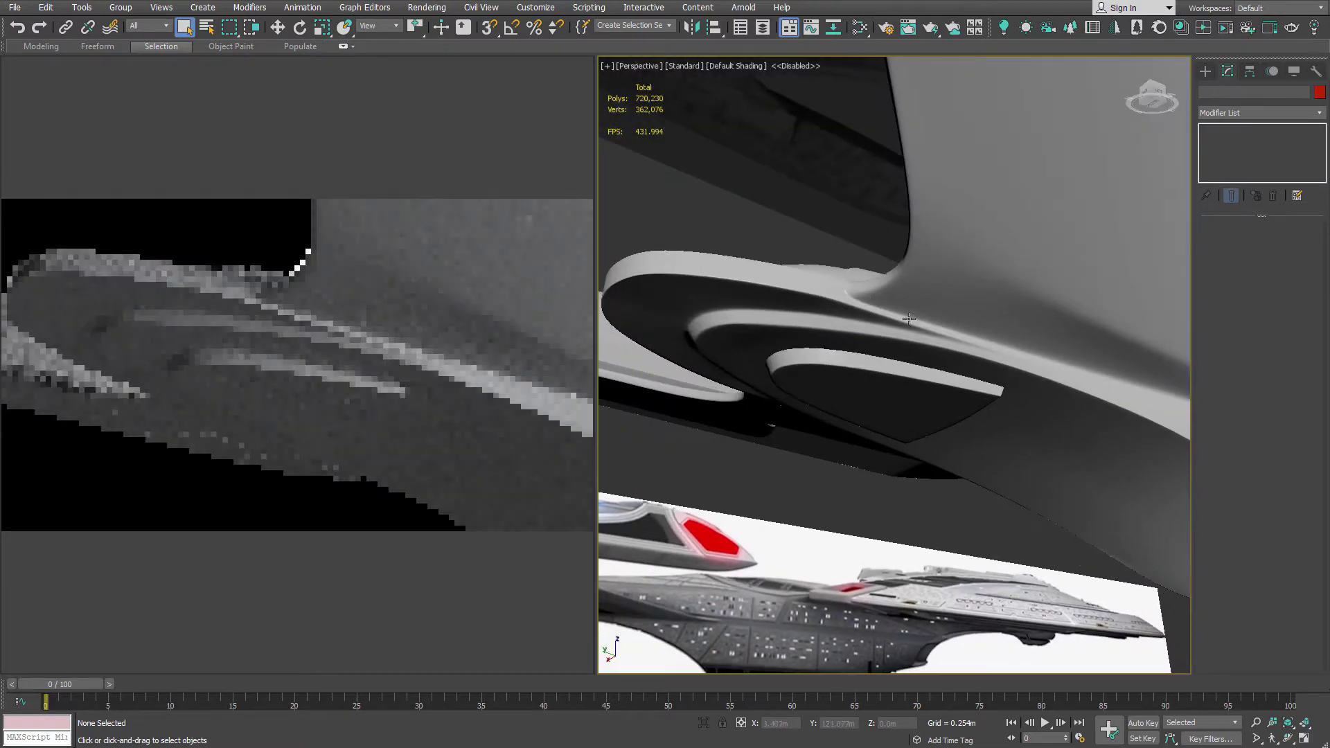
key("F4")
middle_click_drag(1001, 344, 840, 300)
scroll(830, 302, "up", 2)
scroll(830, 302, "up", 2)
key("alt+w")
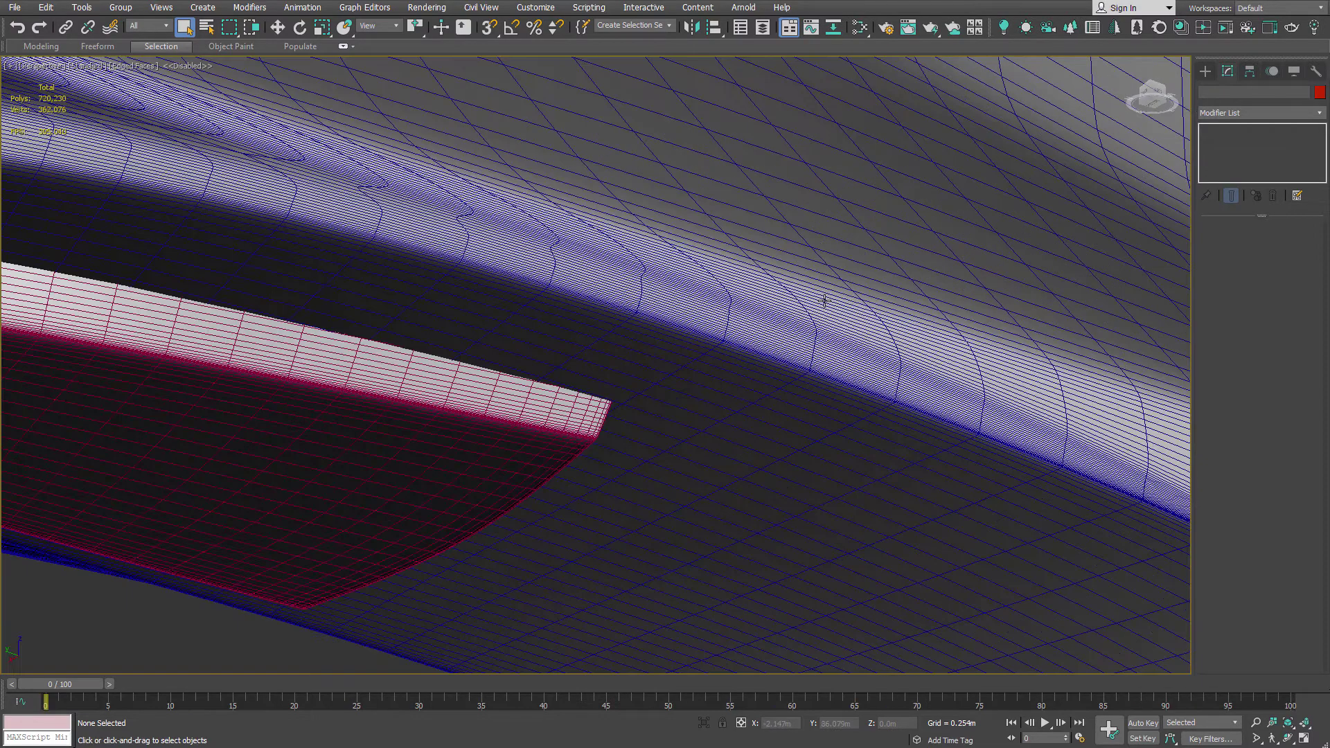
Examine the sovereign_body Editable Poly control mesh without the smoothed end result, focusing on the loops along the recess rim
left_click(869, 294)
left_click(1250, 153)
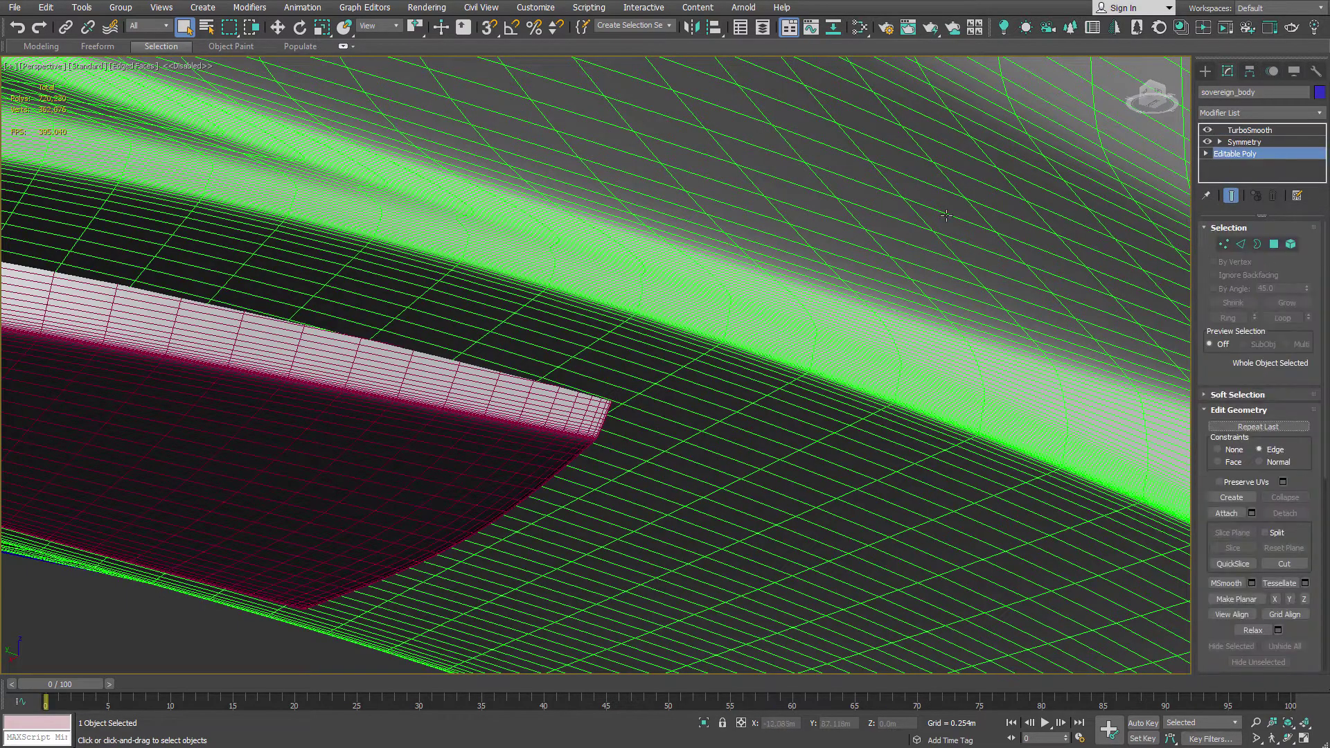
left_click(1236, 197)
middle_click_drag(857, 266, 584, 155)
middle_click_drag(870, 355, 526, 178, "alt")
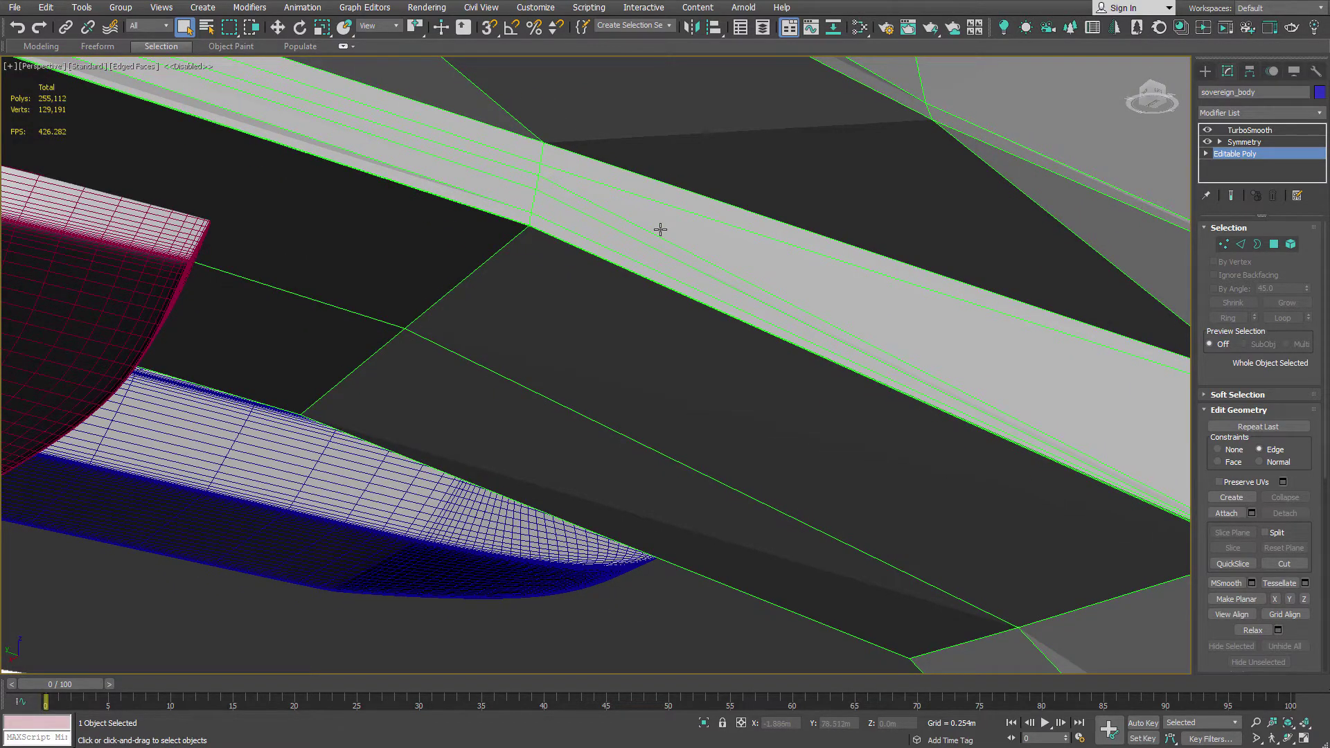
scroll(659, 232, "down", 4)
middle_click_drag(516, 249, 558, 272, "alt")
scroll(560, 272, "down", 4)
middle_click_drag(645, 274, 512, 366)
Return to the TurboSmooth result without edged faces and compare the engineering hull's front silhouette with the reference image
left_click(1250, 130)
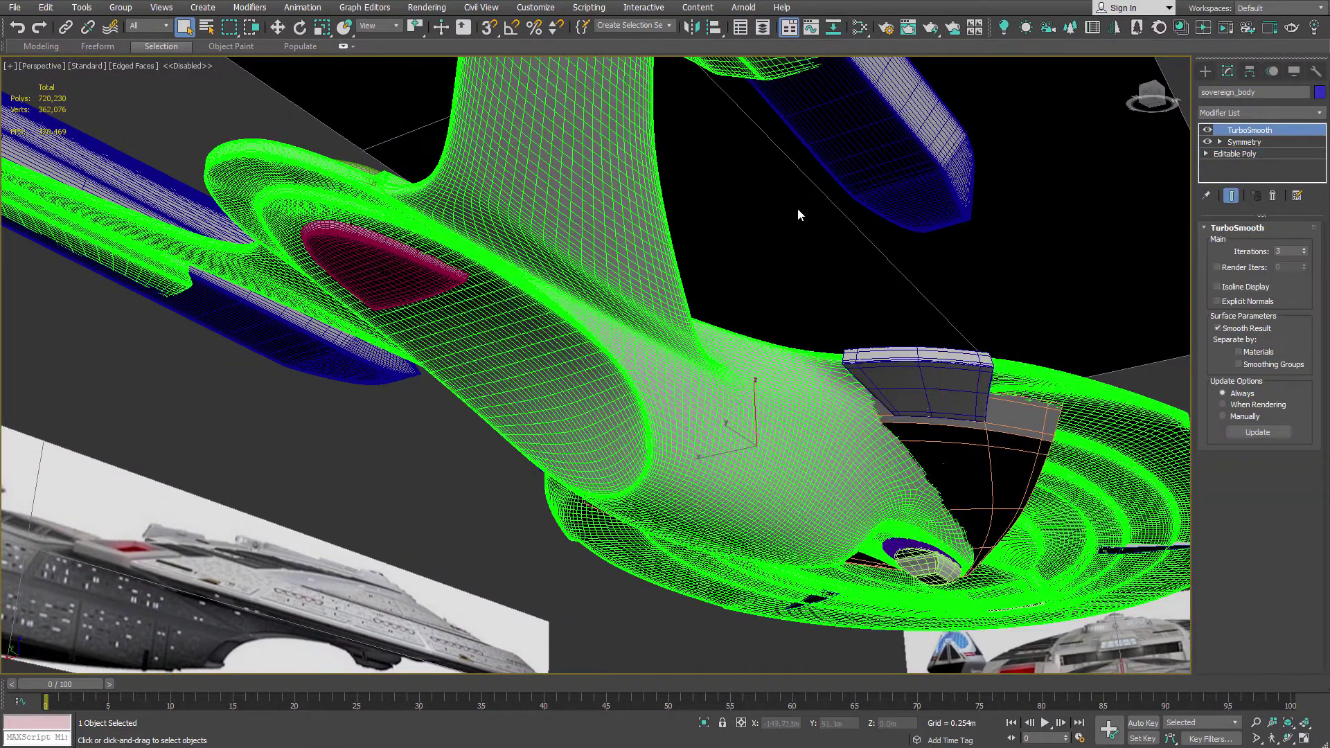
key("F4")
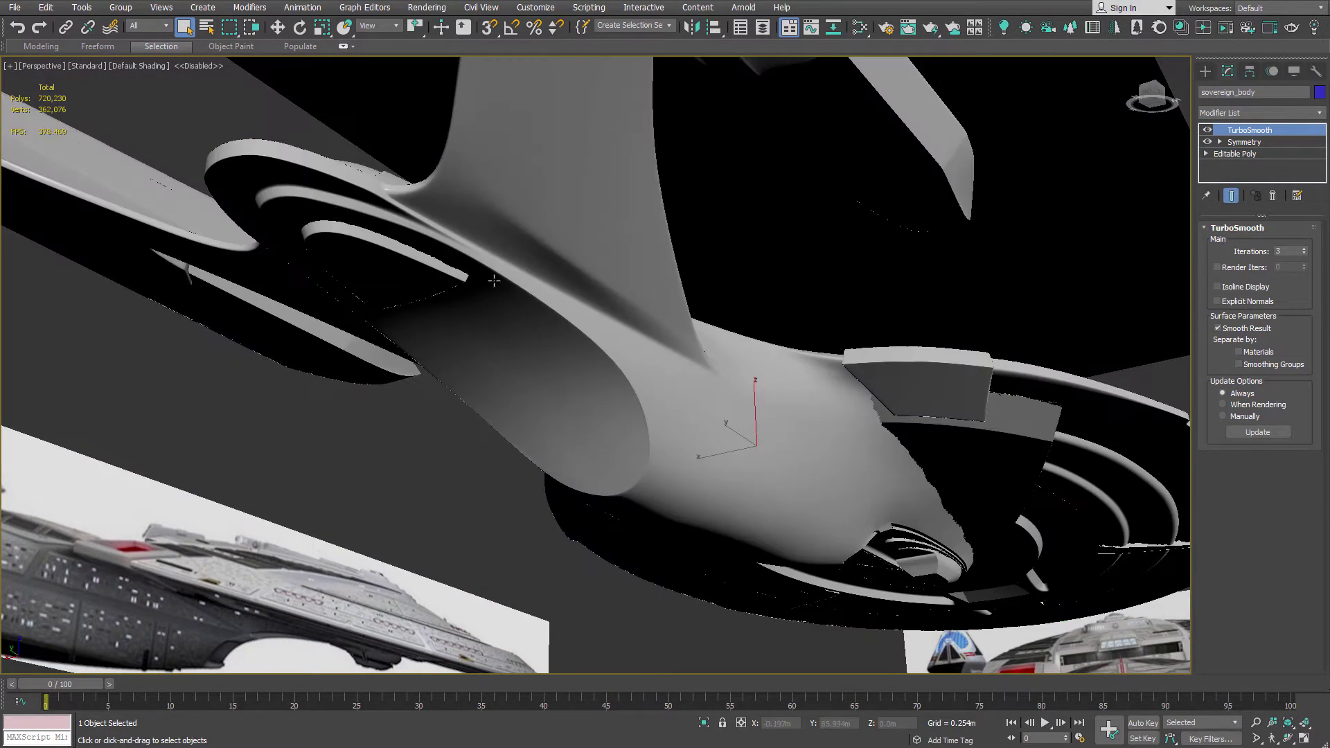
middle_click_drag(792, 370, 737, 461, "alt")
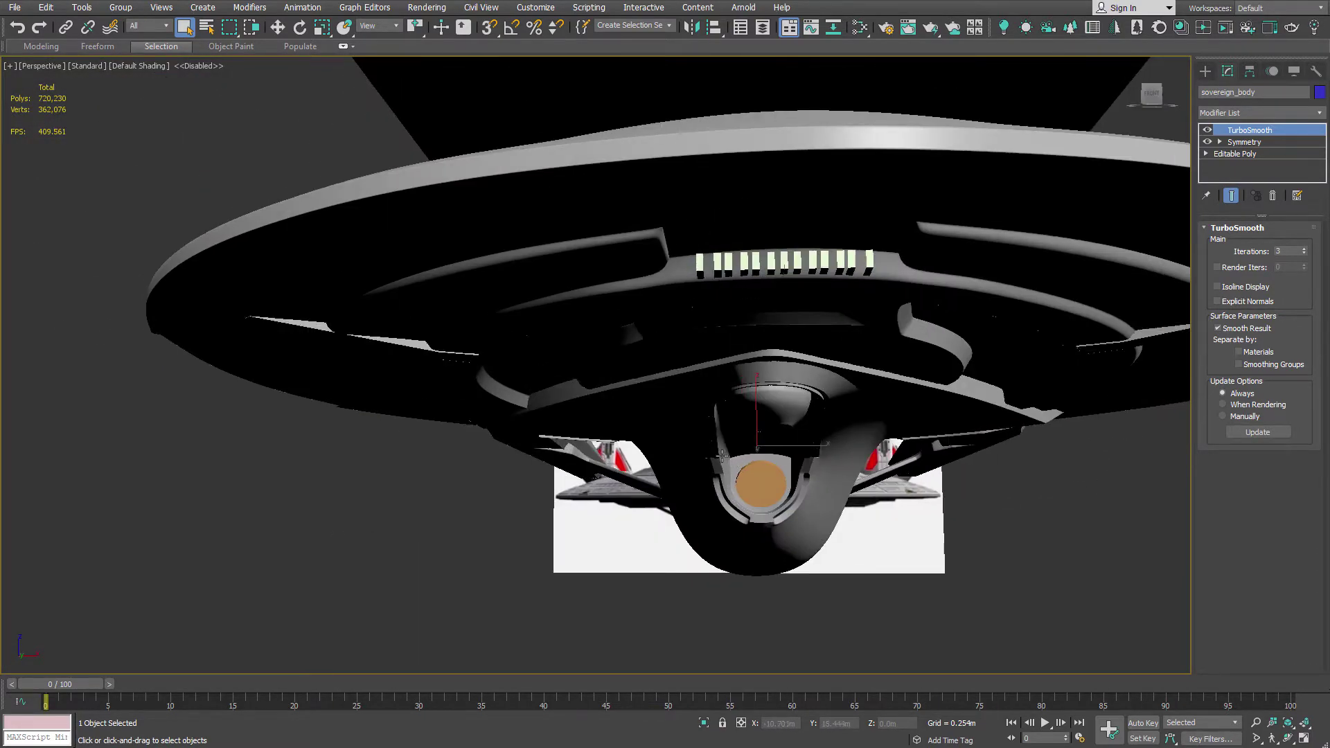
key("f")
scroll(722, 455, "up", 6)
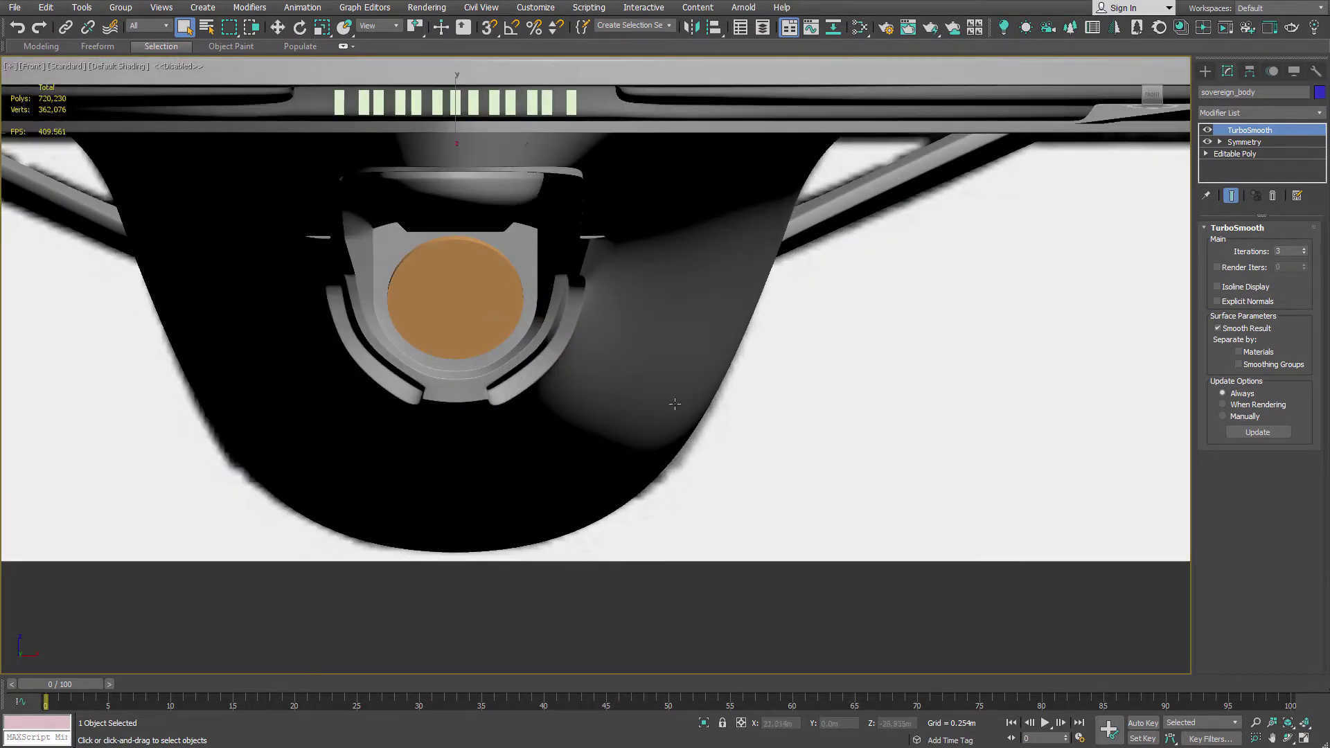
scroll(664, 486, "up", 3)
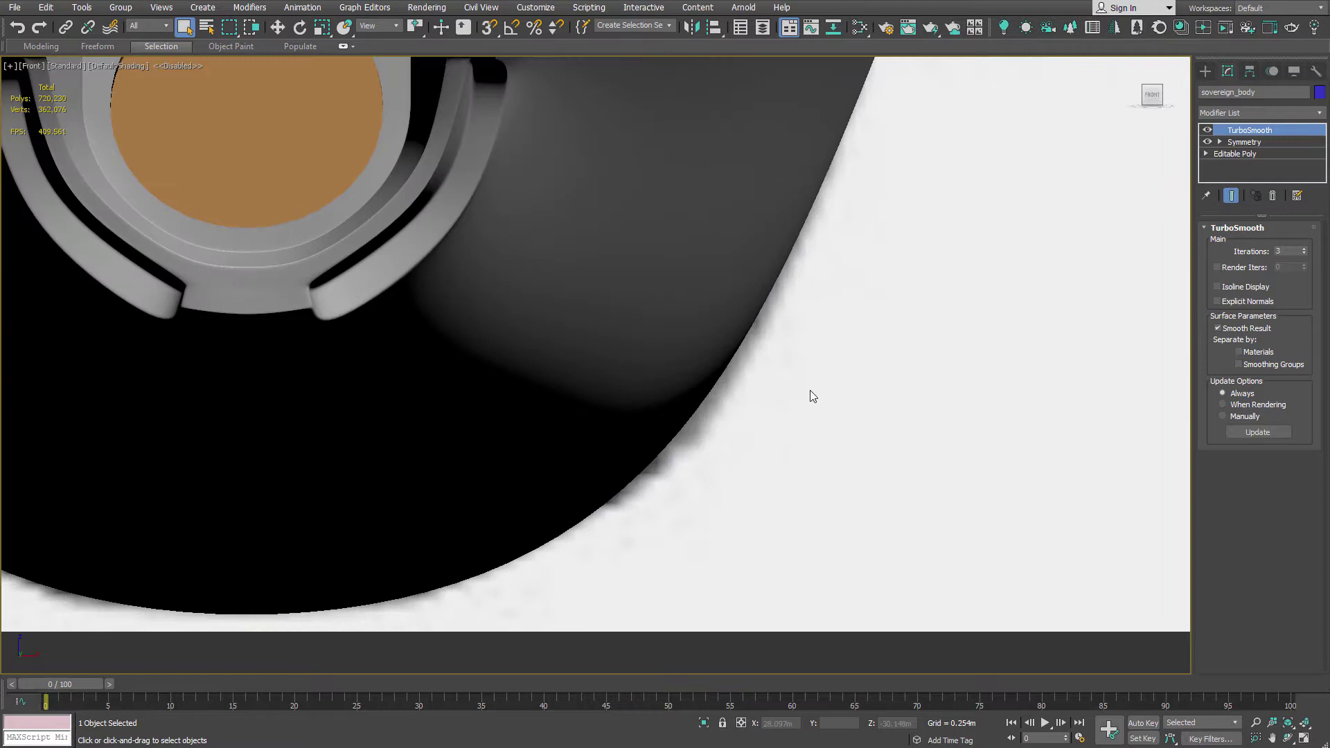
scroll(813, 397, "down", 5)
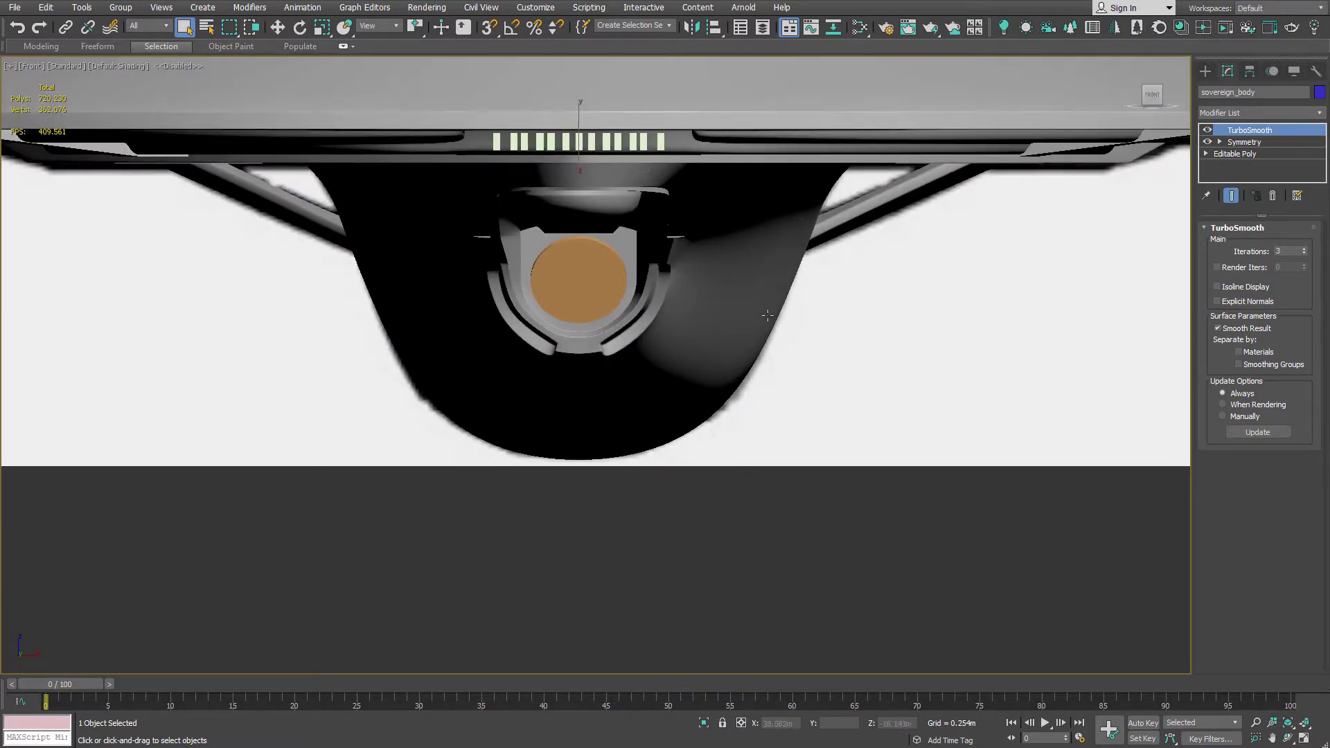
scroll(622, 332, "down", 2)
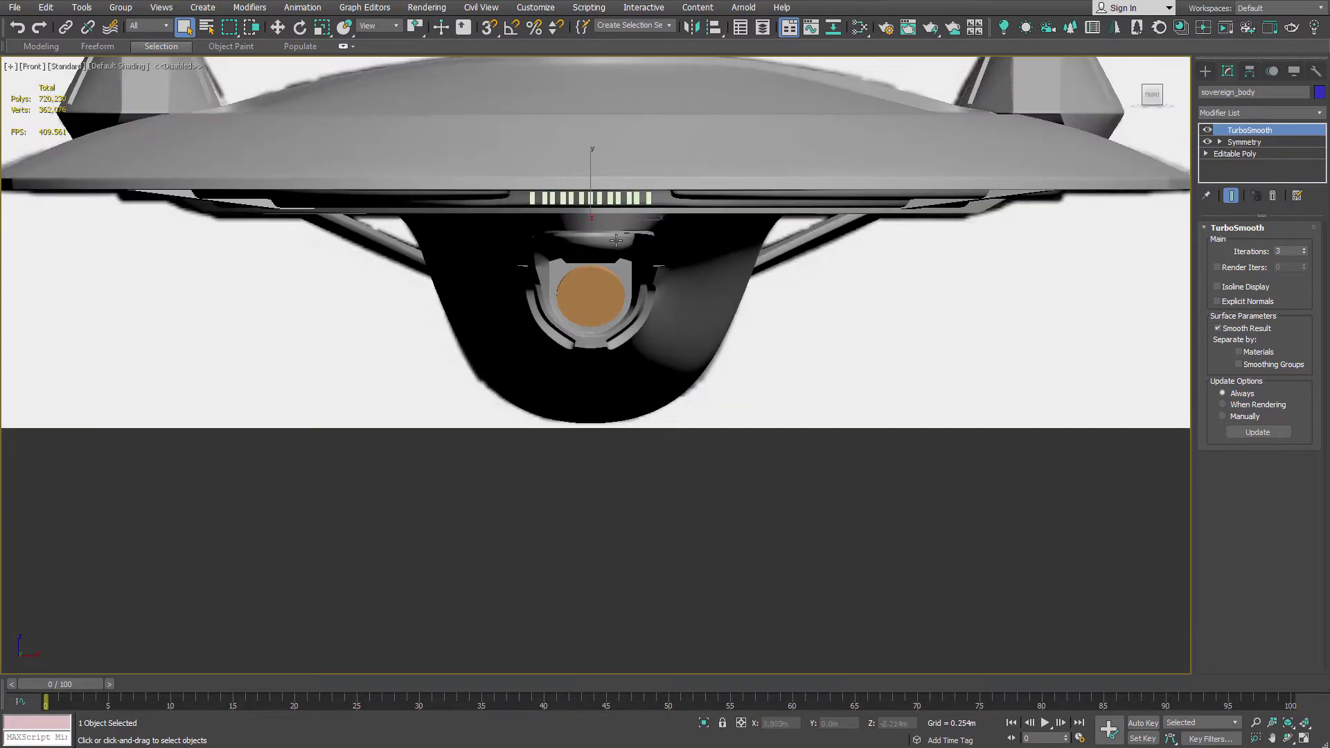
Inspect the smoothed engineering hull and the stepped saucer underside in perspective, including the area around the window strip
middle_click_drag(615, 240, 610, 325, "alt")
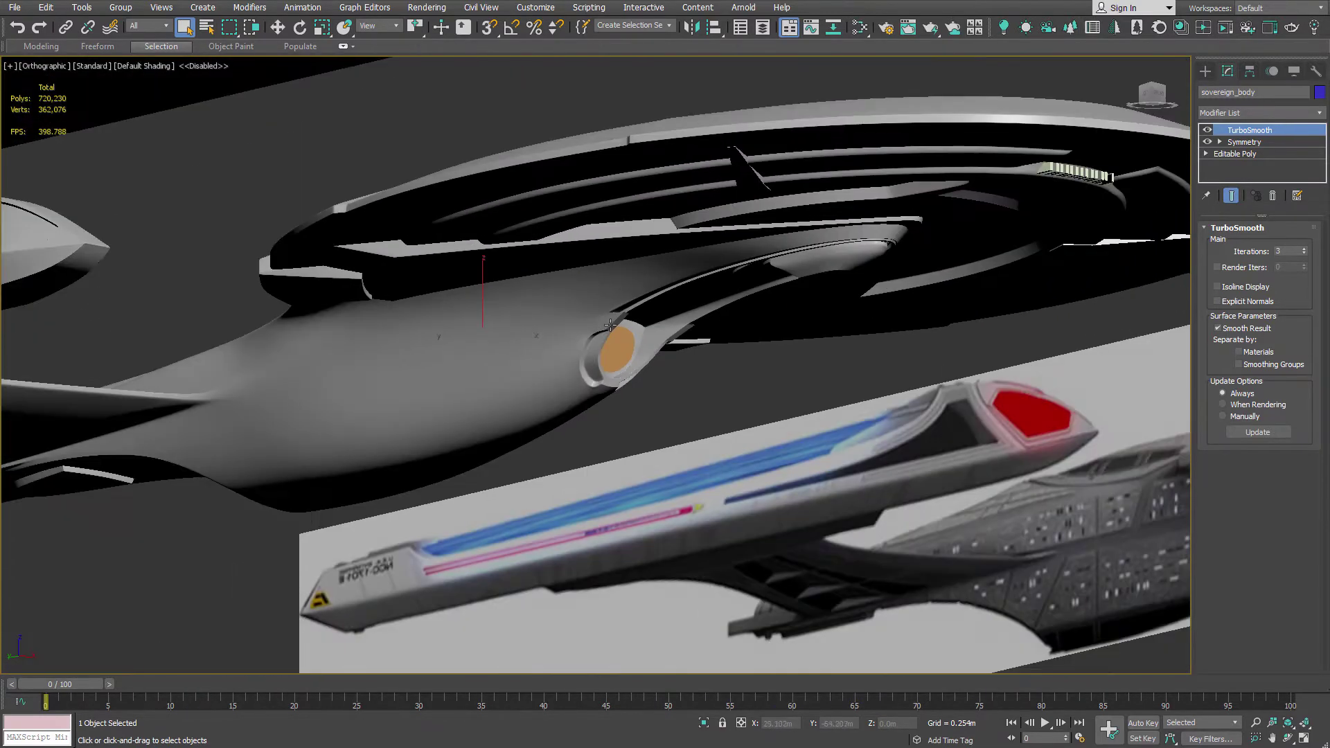
key("p")
scroll(679, 312, "down", 4)
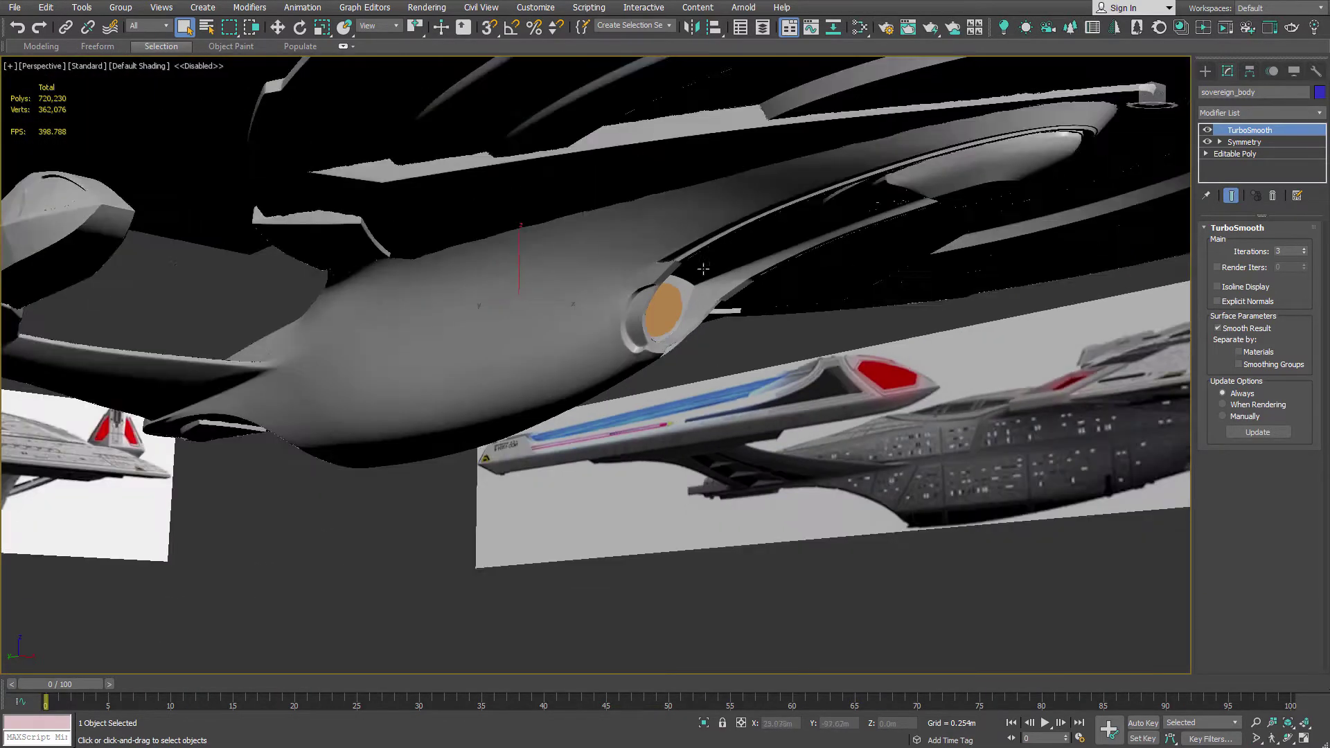
middle_click_drag(675, 281, 496, 373)
scroll(796, 216, "up", 2)
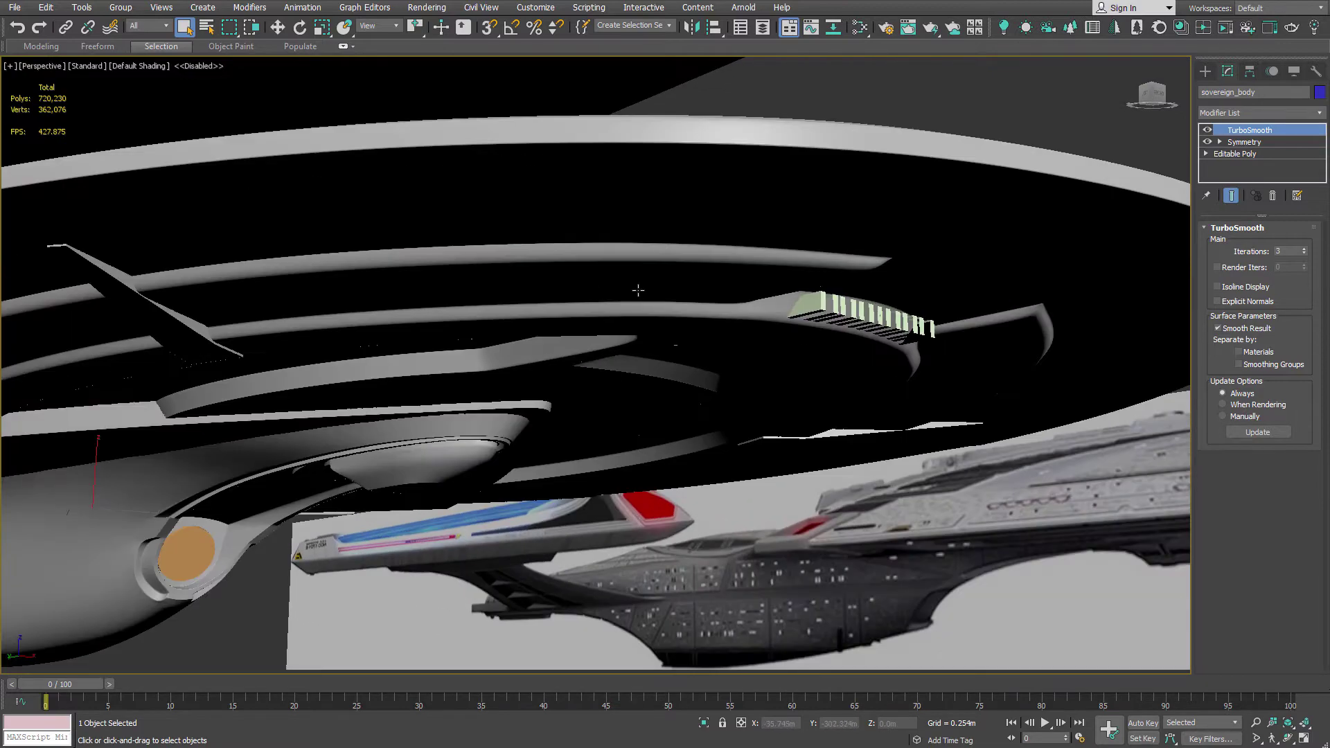
scroll(598, 290, "up", 2)
scroll(601, 282, "up", 2)
mouse_move(602, 282)
middle_mouse_down("alt")
mouse_move(542, 224)
mouse_move(639, 269)
middle_mouse_up("alt")
Examine the saucer underside's unsmoothed Editable Poly mesh with edged faces, focusing on the ends of the steps near the windows
key("F4")
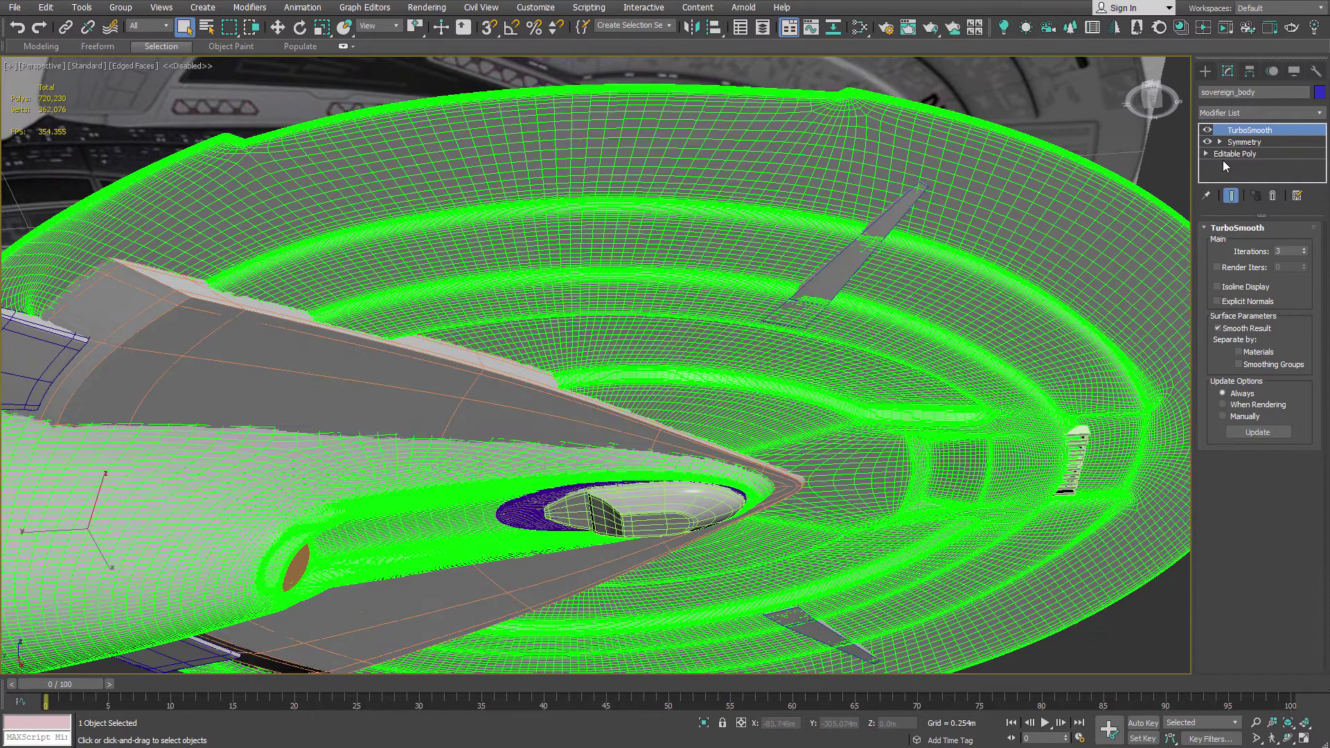
left_click(1233, 154)
left_click(1232, 196)
left_click(1231, 196)
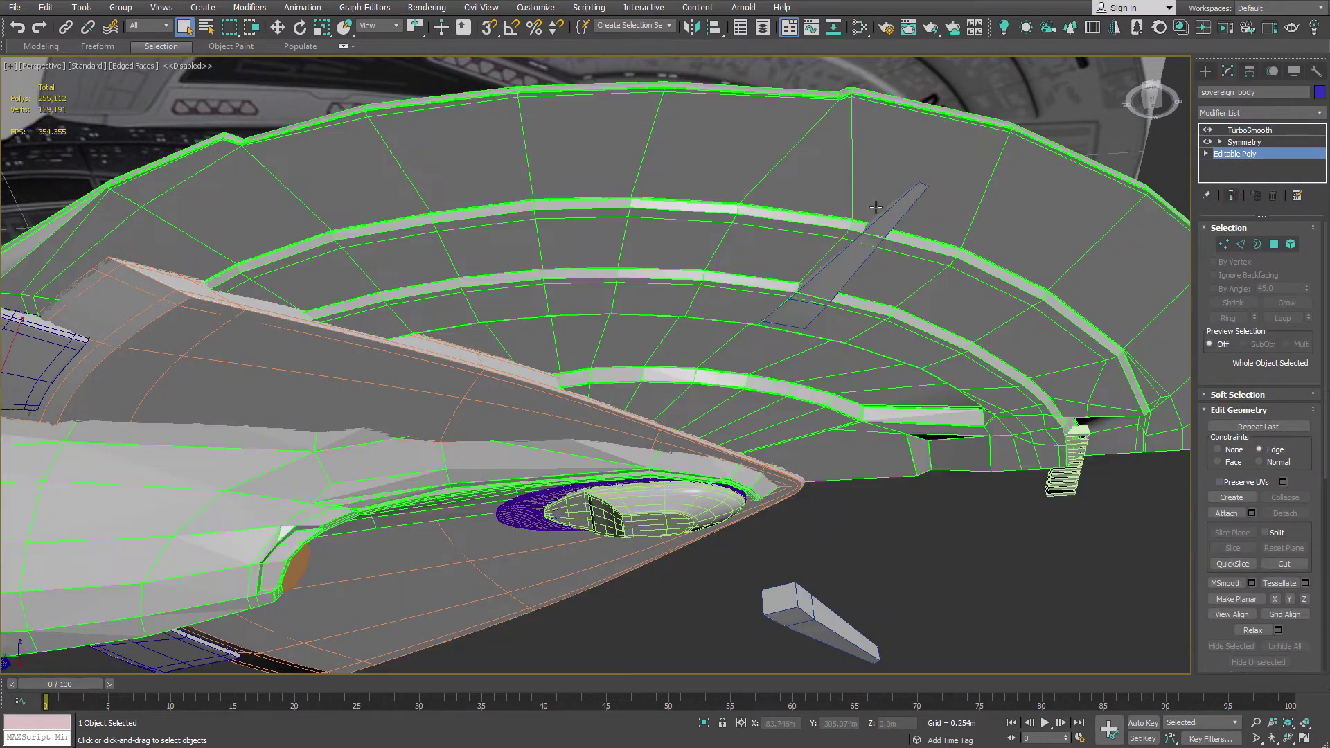
scroll(613, 221, "up", 5)
middle_click_drag(679, 176, 597, 409)
scroll(694, 250, "down", 5)
scroll(597, 408, "up", 5)
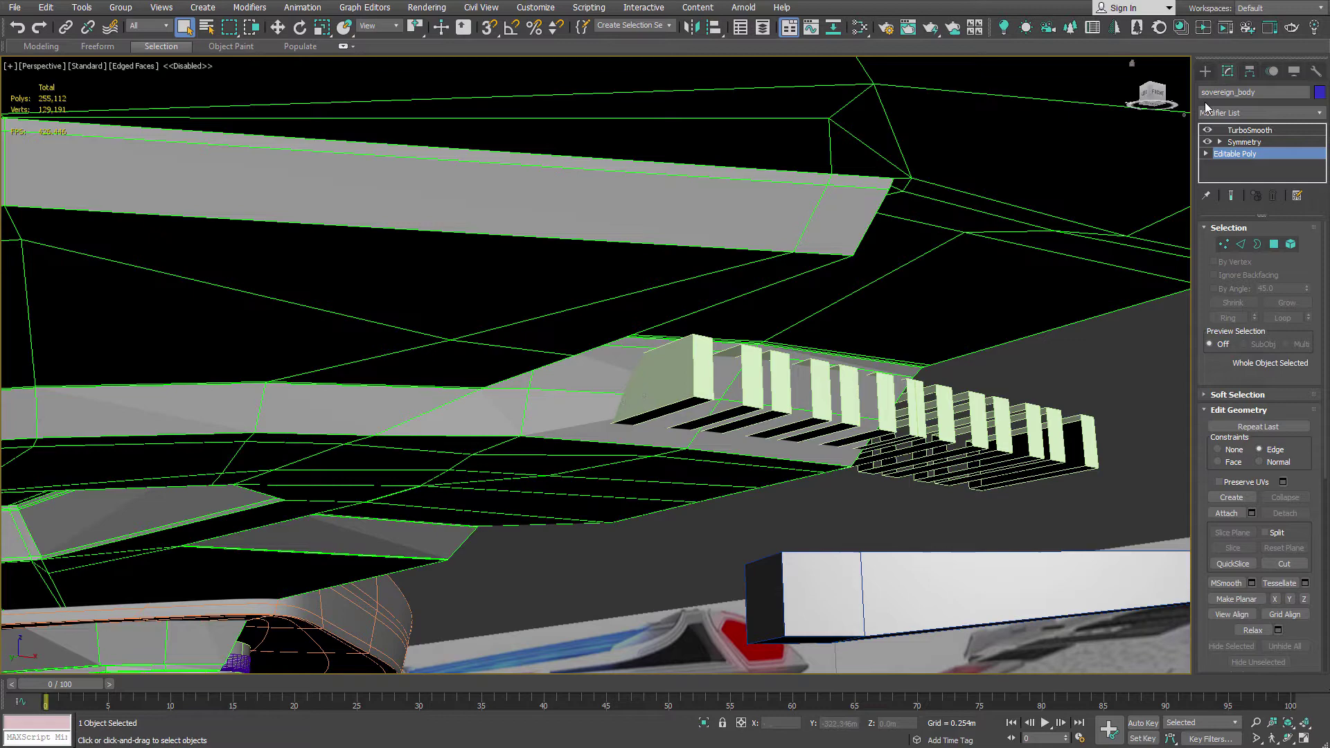
Return to the TurboSmooth result without edged faces and review the saucer underside and the whole ship
left_click(1253, 130)
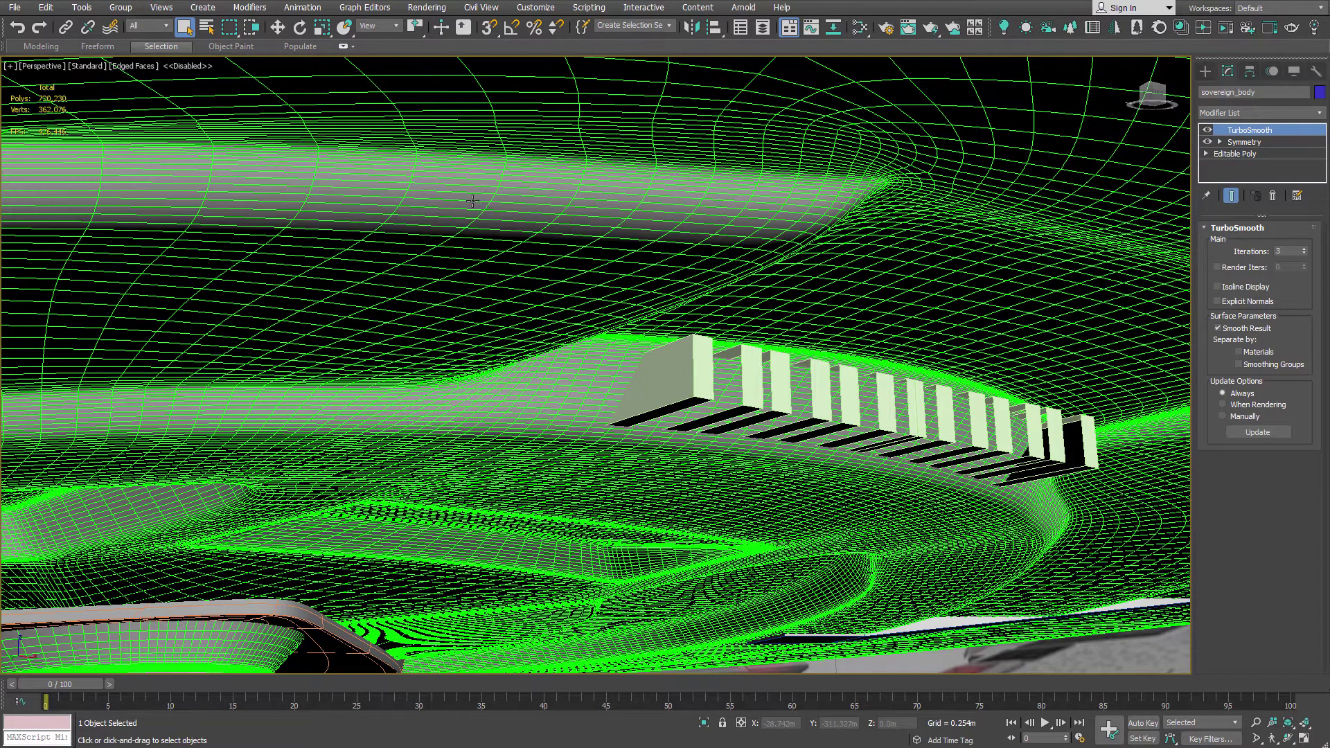
key("F4")
scroll(464, 204, "down", 8)
mouse_move(368, 242)
middle_mouse_down("alt")
mouse_move(427, 206)
mouse_move(415, 221)
mouse_move(597, 267)
mouse_move(412, 275)
middle_mouse_up("alt")
scroll(597, 265, "up", 5)
scroll(559, 248, "down", 5)
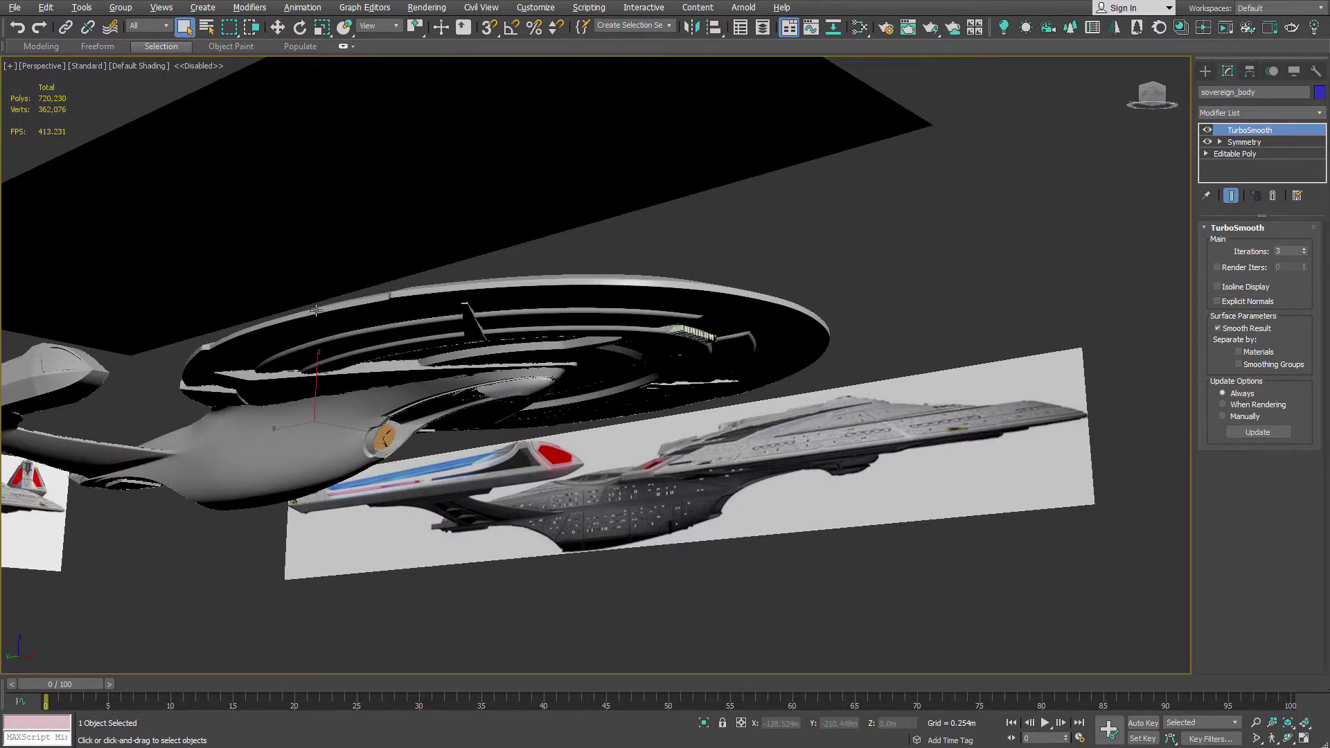
middle_click_drag(315, 310, 580, 300, "alt")
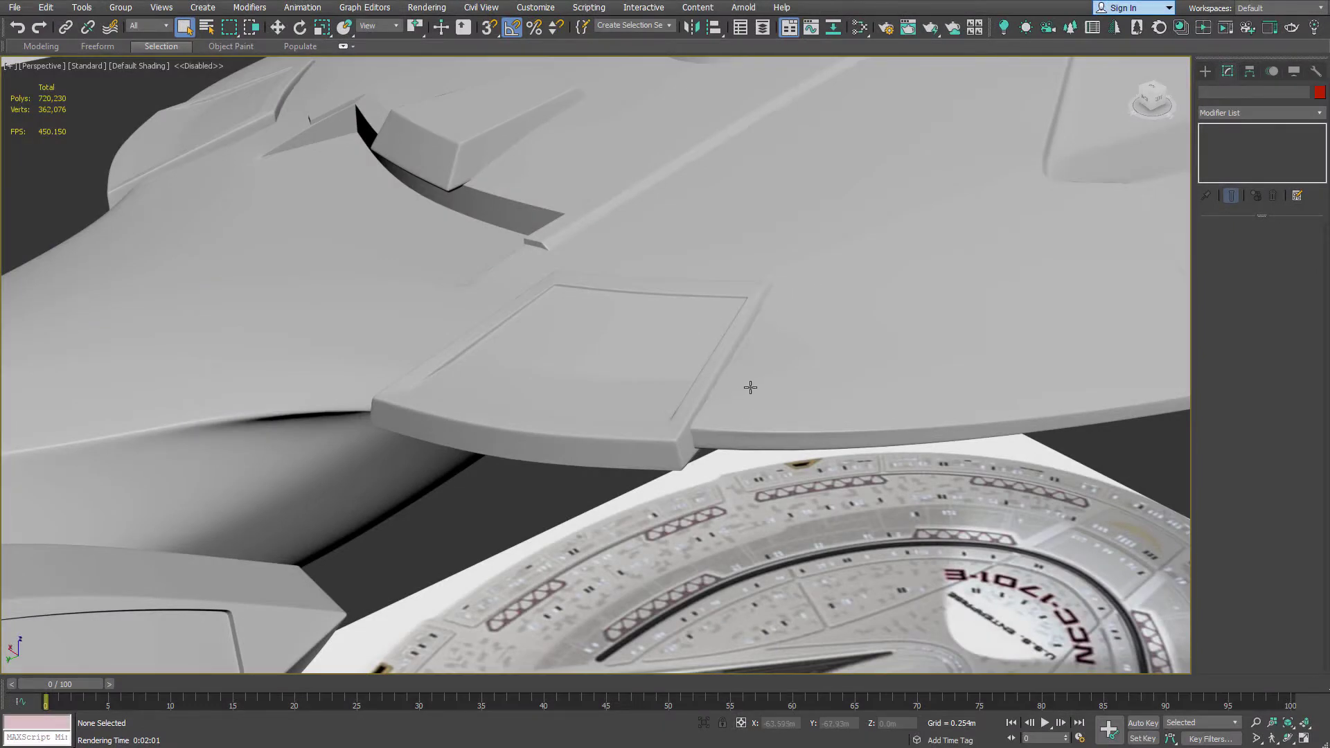
Inspect the framed plate at the saucer's aft edge where it meets the hull, in shaded display and with edged faces
middle_click_drag(733, 379, 772, 392)
middle_click_drag(175, 134, 442, 257)
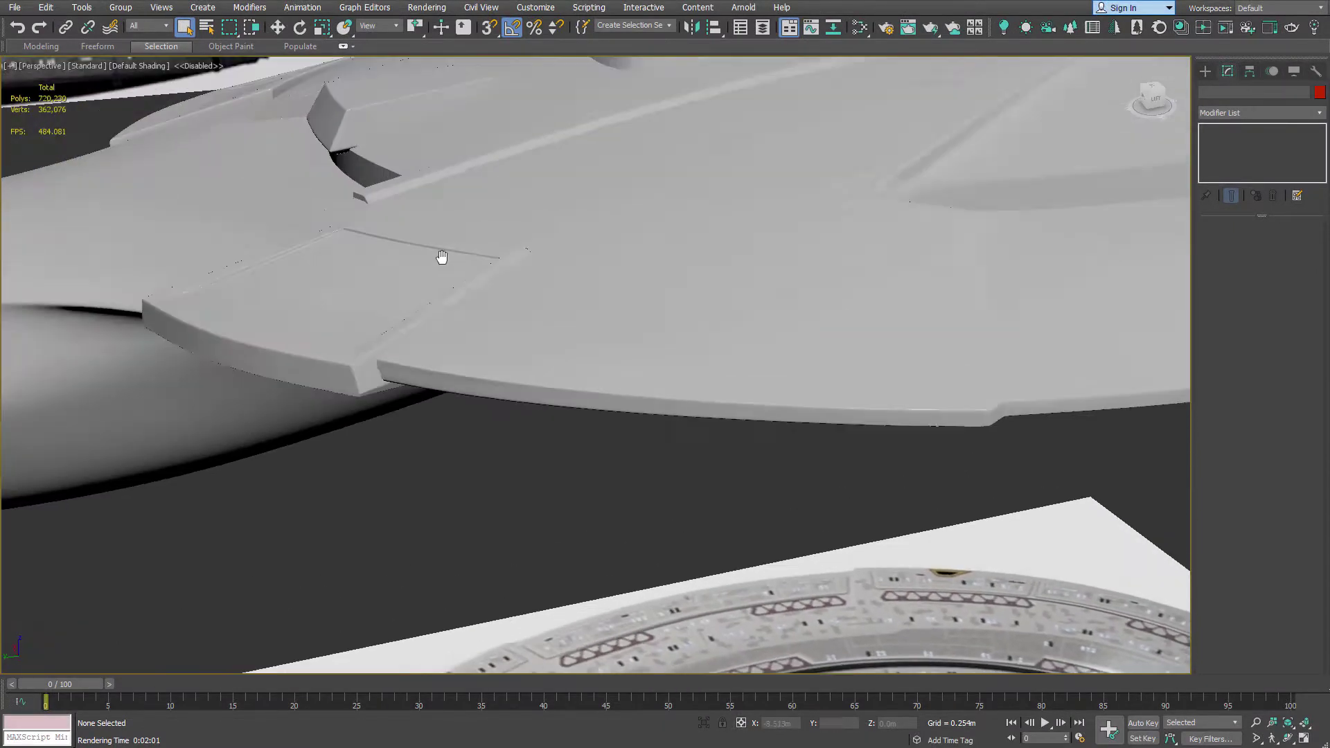
scroll(559, 353, "up", 6)
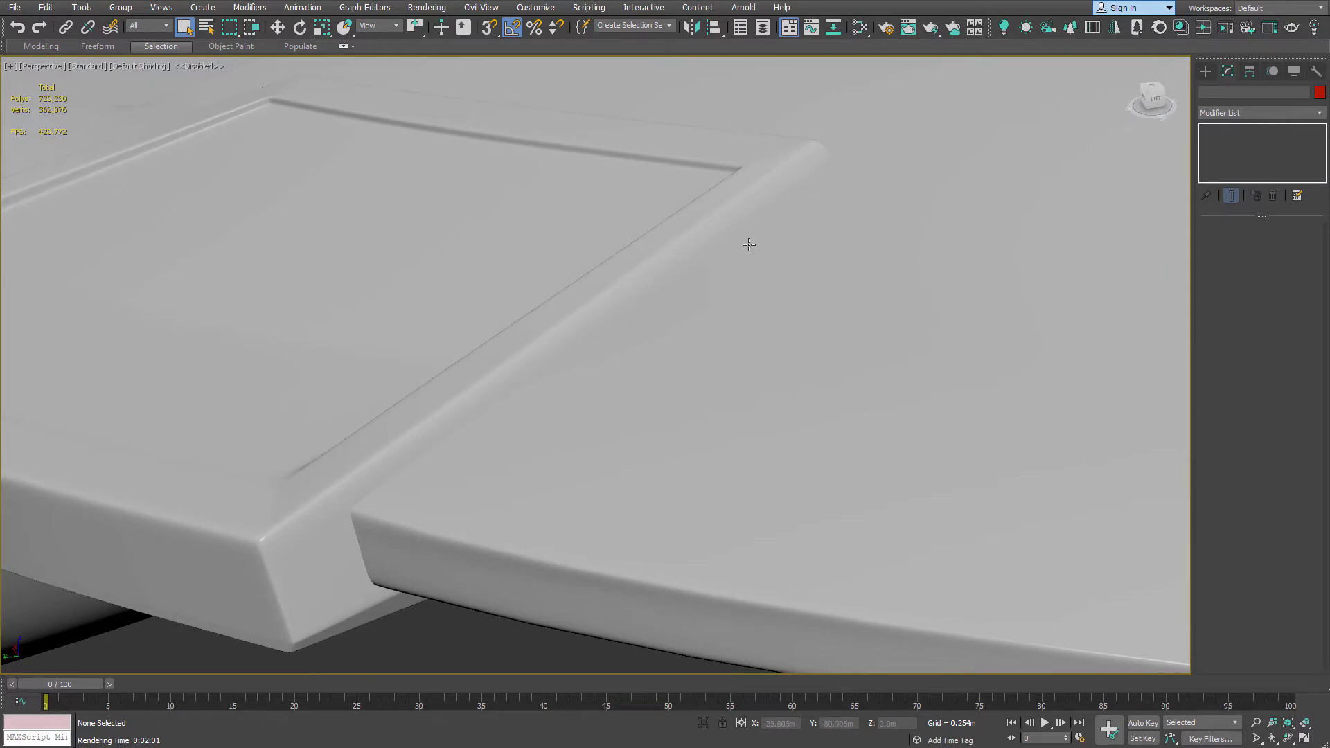
key("F4")
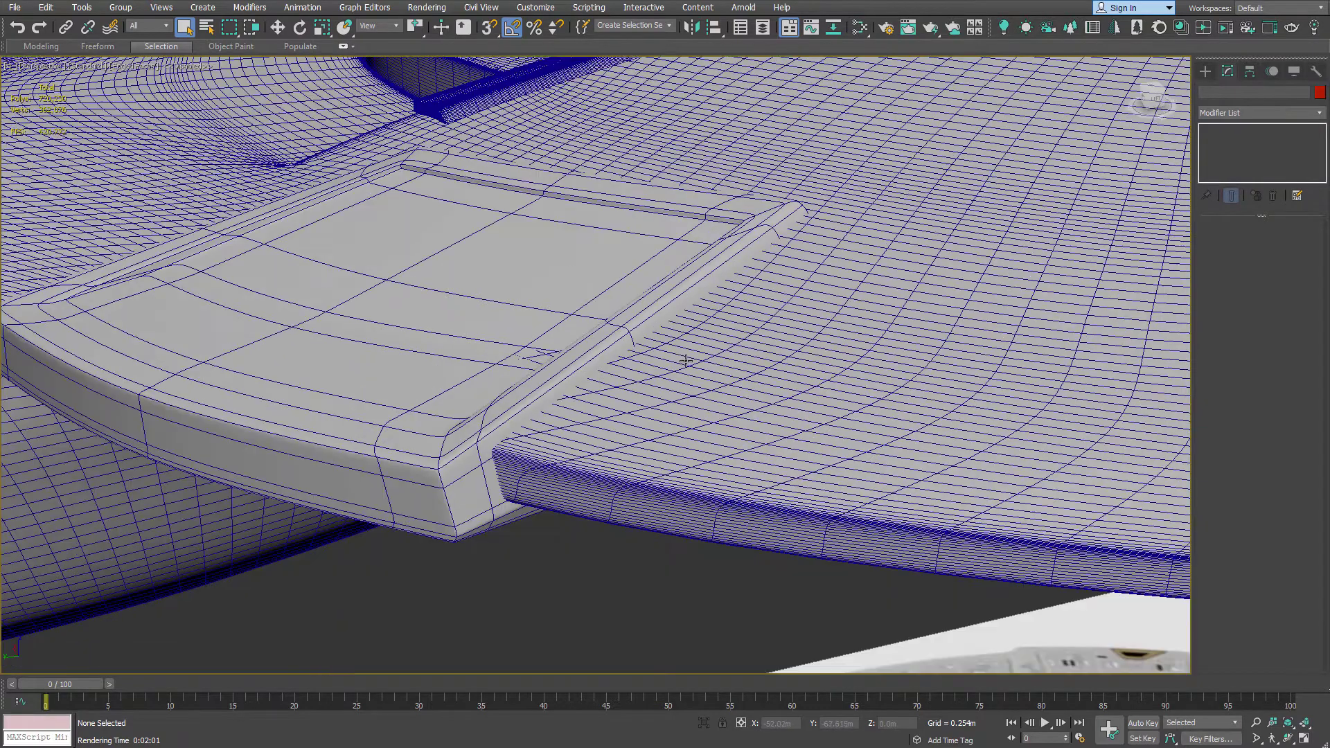
Examine the junction between the aft plate and the saucer rim from the left side against the reference image
key("l")
scroll(531, 397, "up", 4)
scroll(531, 396, "up", 4)
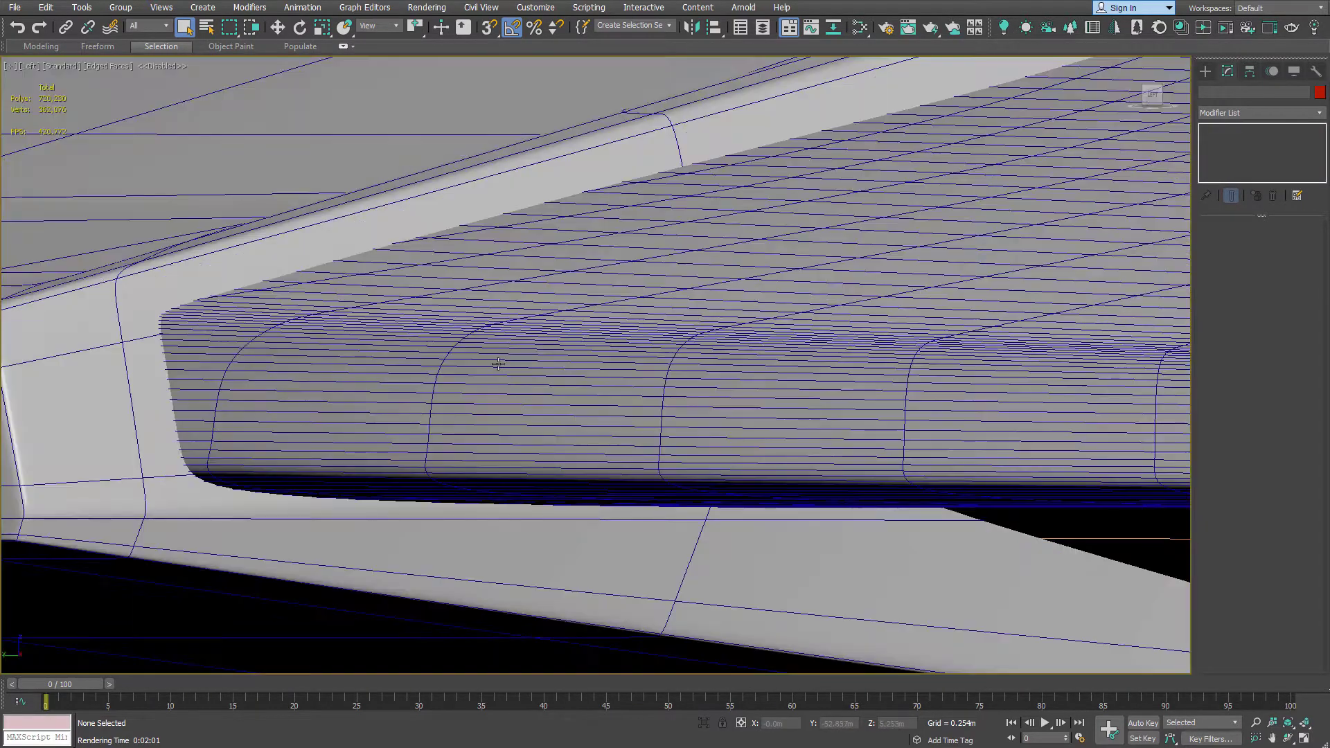
scroll(429, 354, "down", 3)
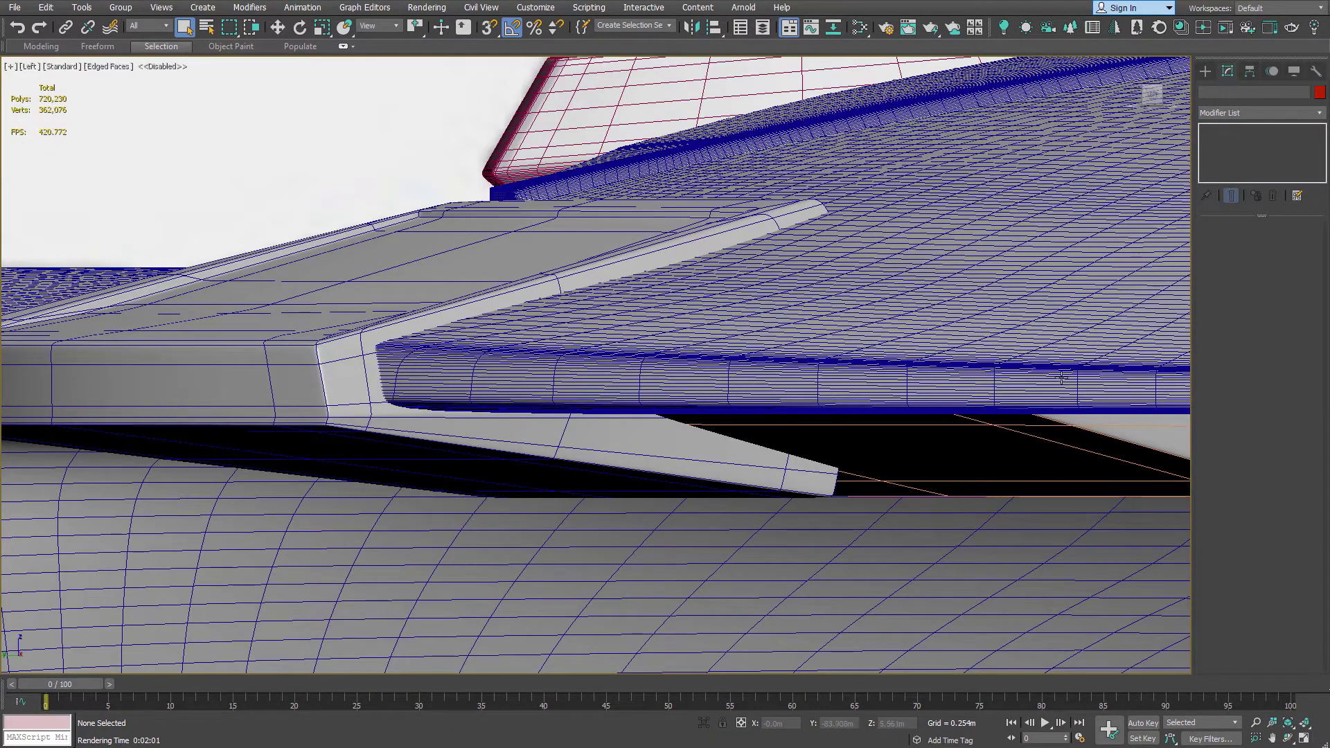
scroll(1039, 385, "down", 5)
middle_click_drag(975, 395, 815, 406)
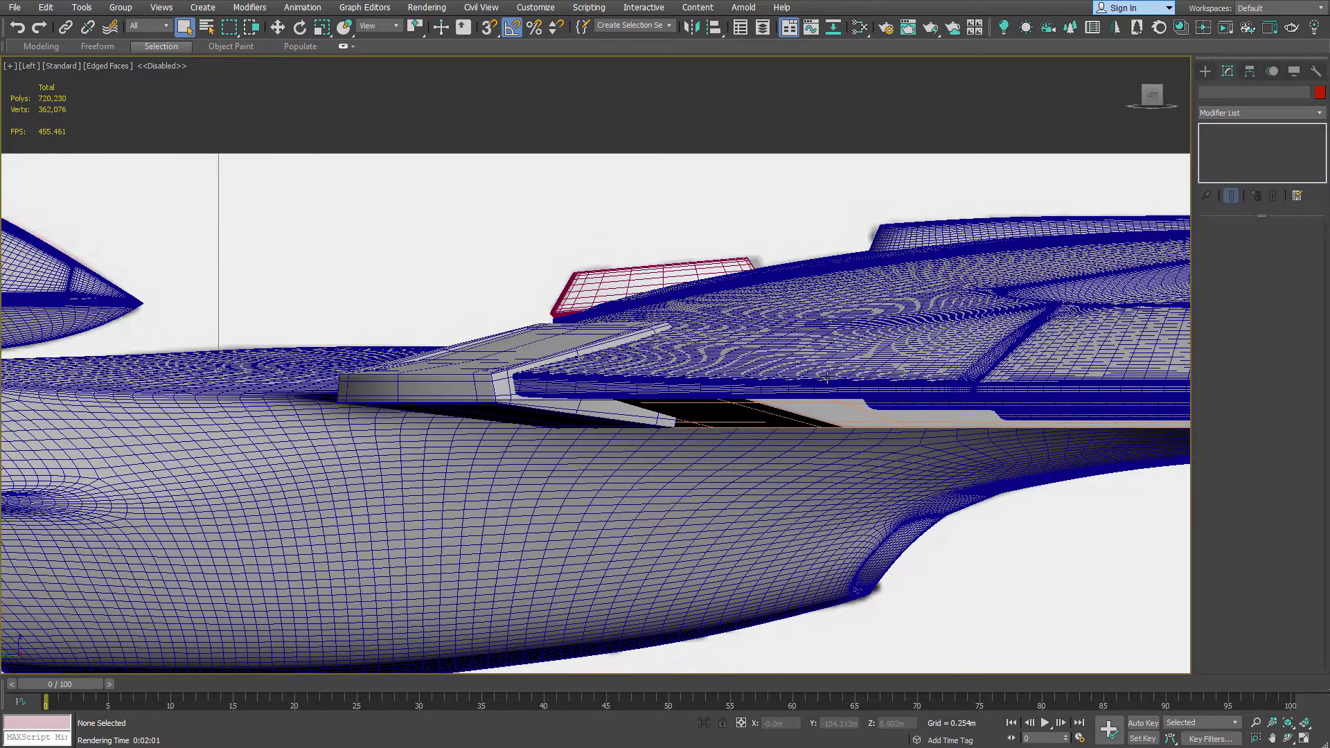
scroll(511, 383, "up", 4)
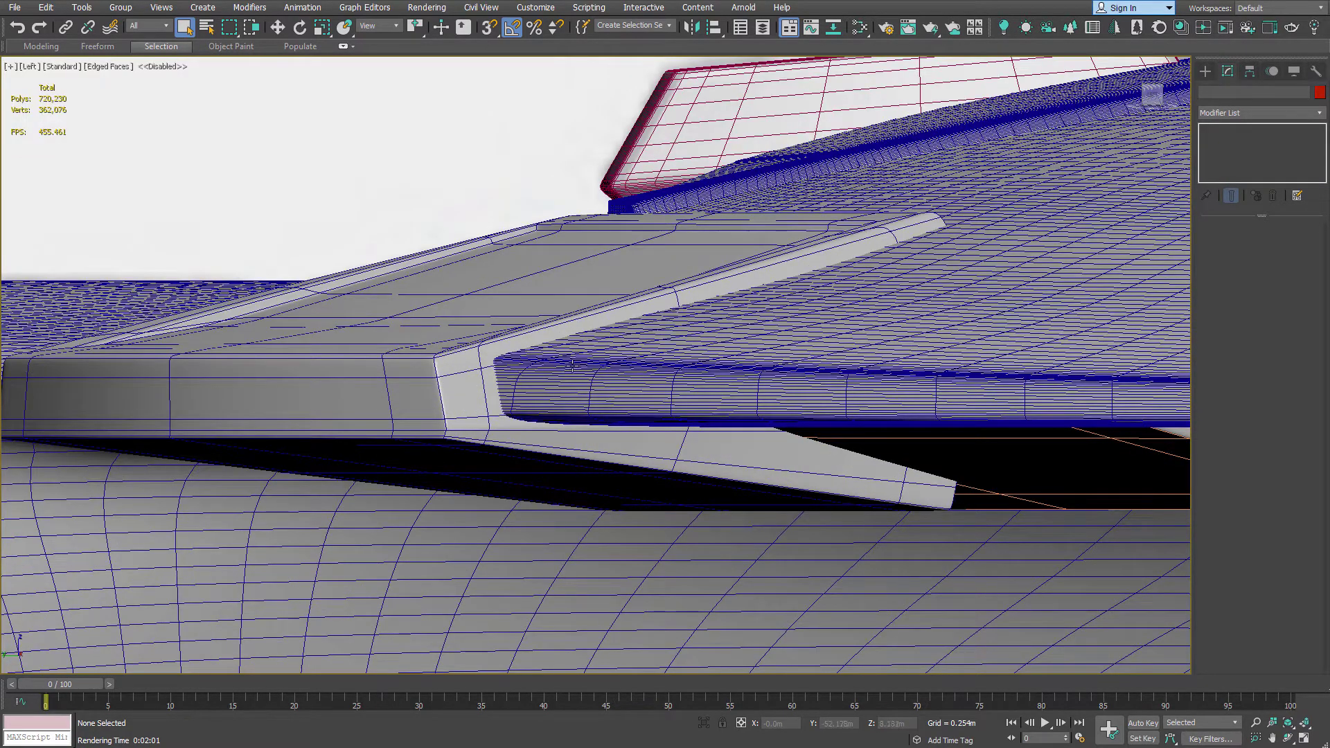
middle_click_drag(581, 358, 620, 406)
scroll(766, 406, "up", 4)
scroll(763, 404, "down", 3)
Lower the three upper rim vertices of sovereign_body beside the aft plate by about 1.2 m, with the smoothed end result shown
left_click(584, 412)
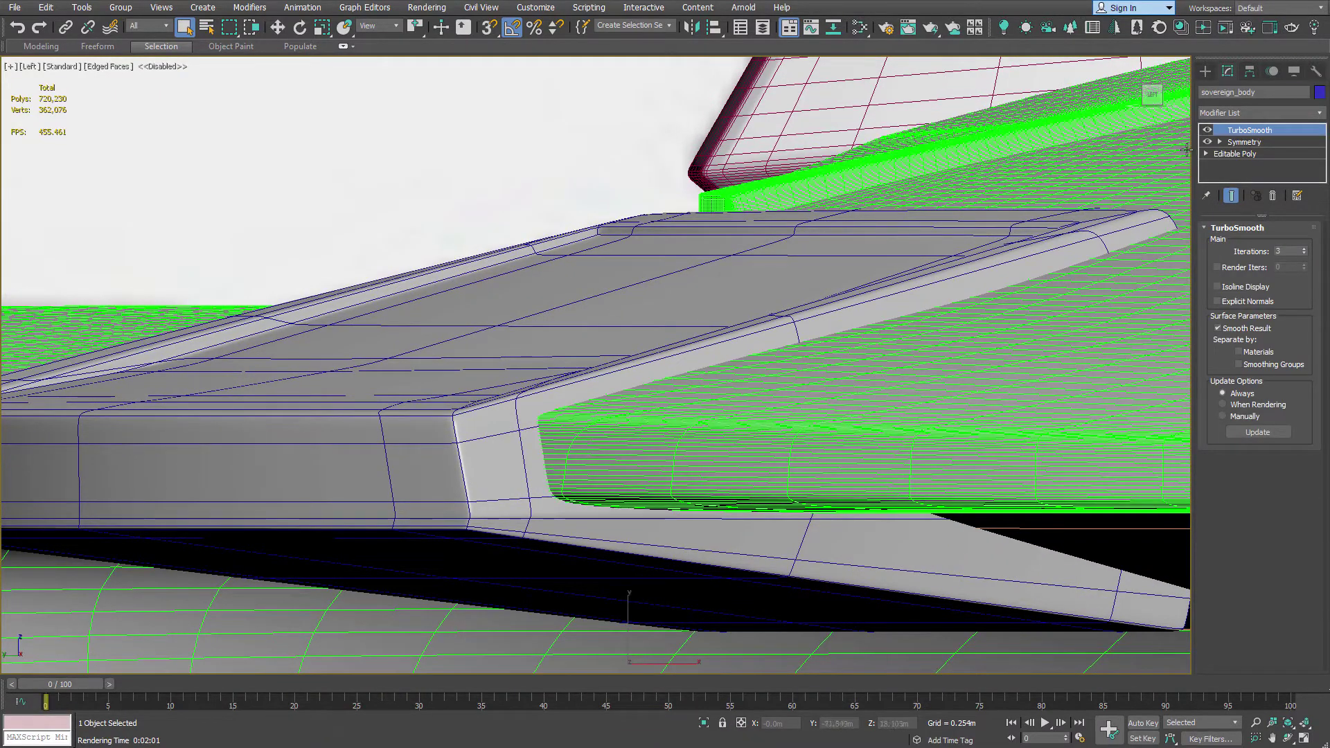
left_click(1243, 154)
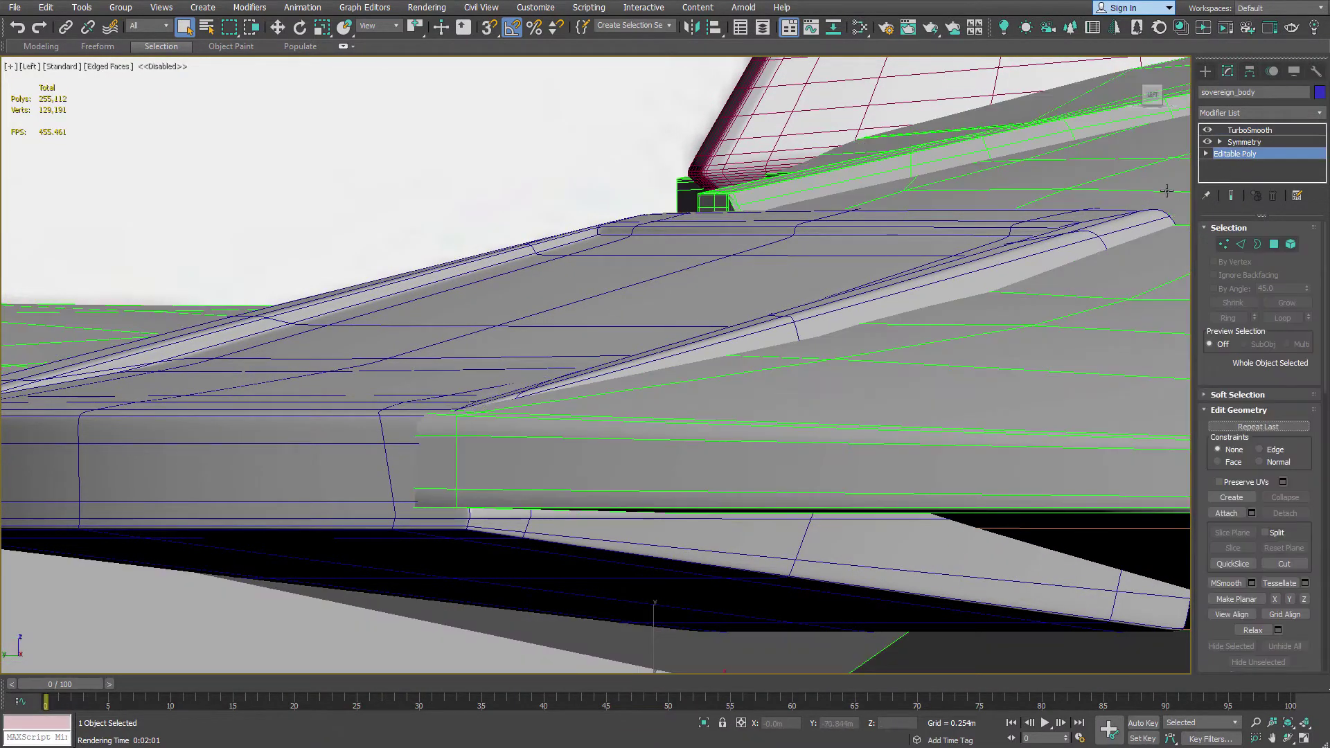
left_click(1230, 244)
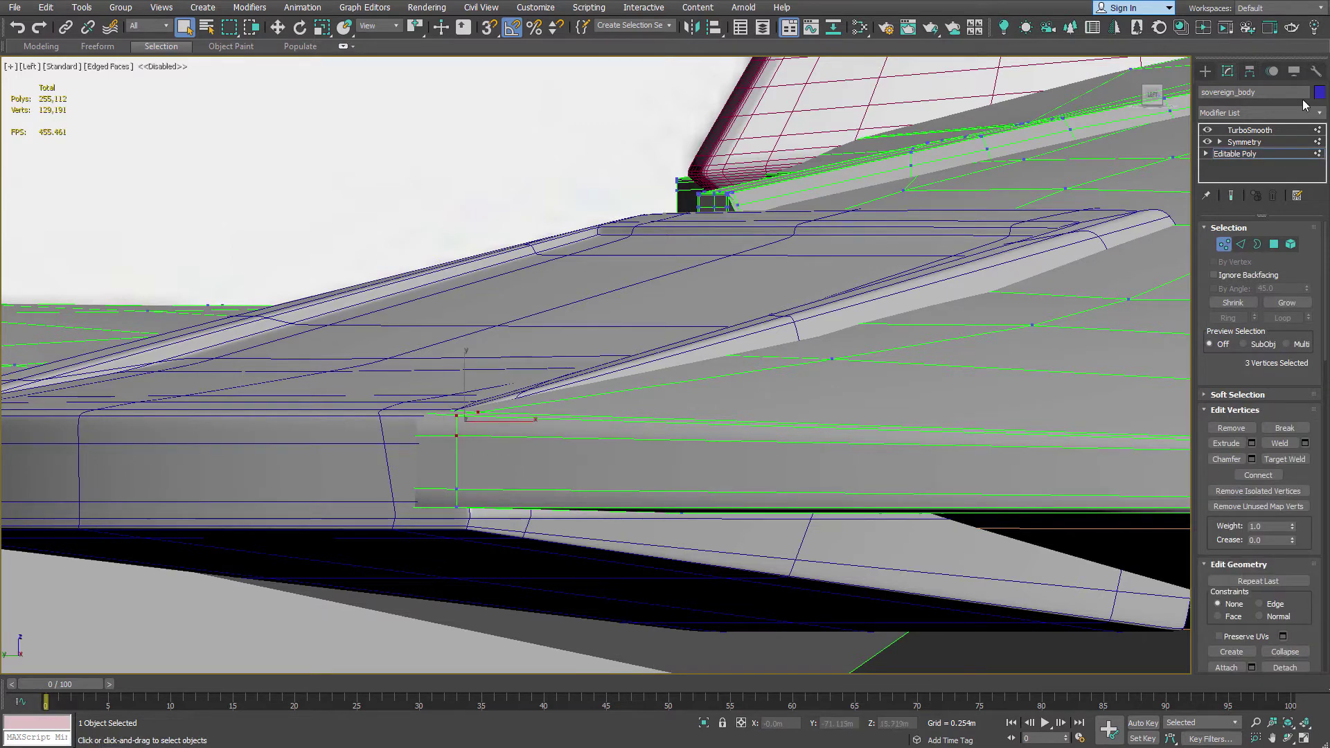
left_click(1231, 196)
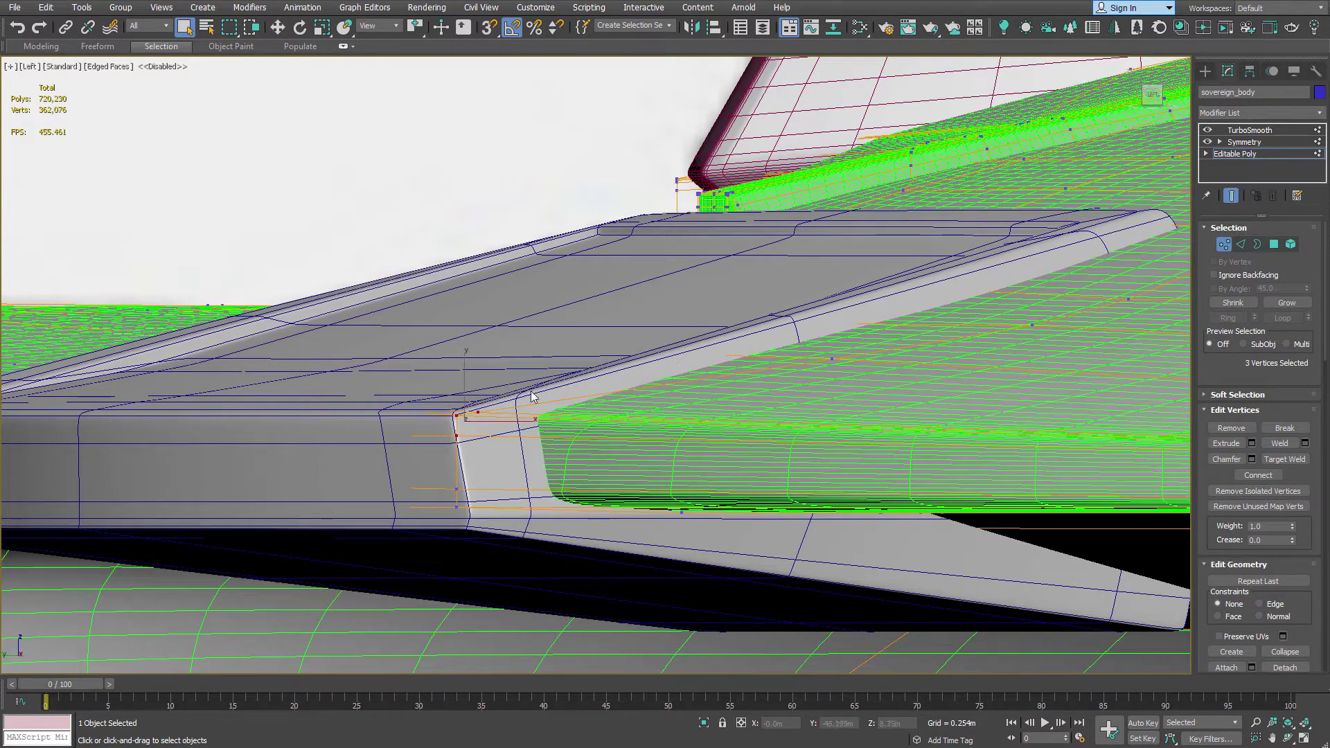
scroll(486, 413, "up", 2)
key("w")
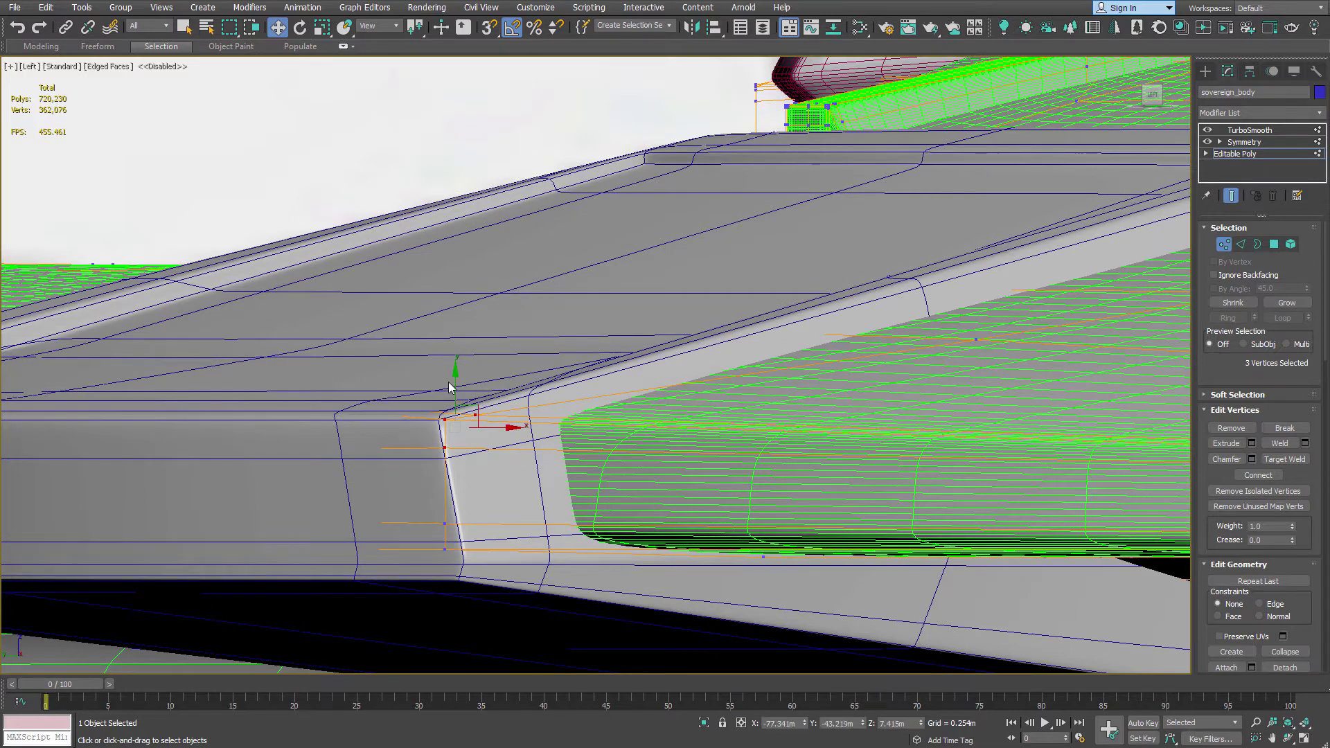
left_click_drag(452, 383, 452, 419)
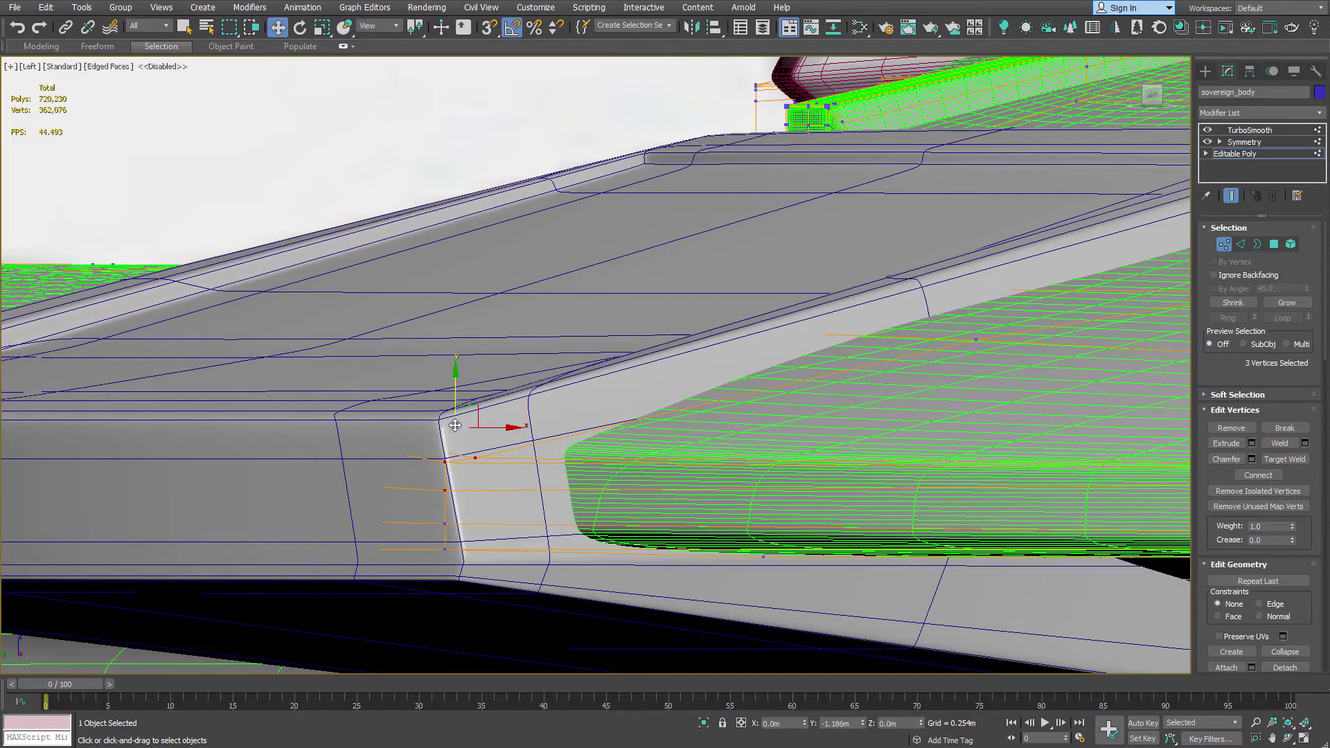
left_click_drag(455, 425, 455, 426)
middle_click_drag(455, 426, 501, 408, "alt")
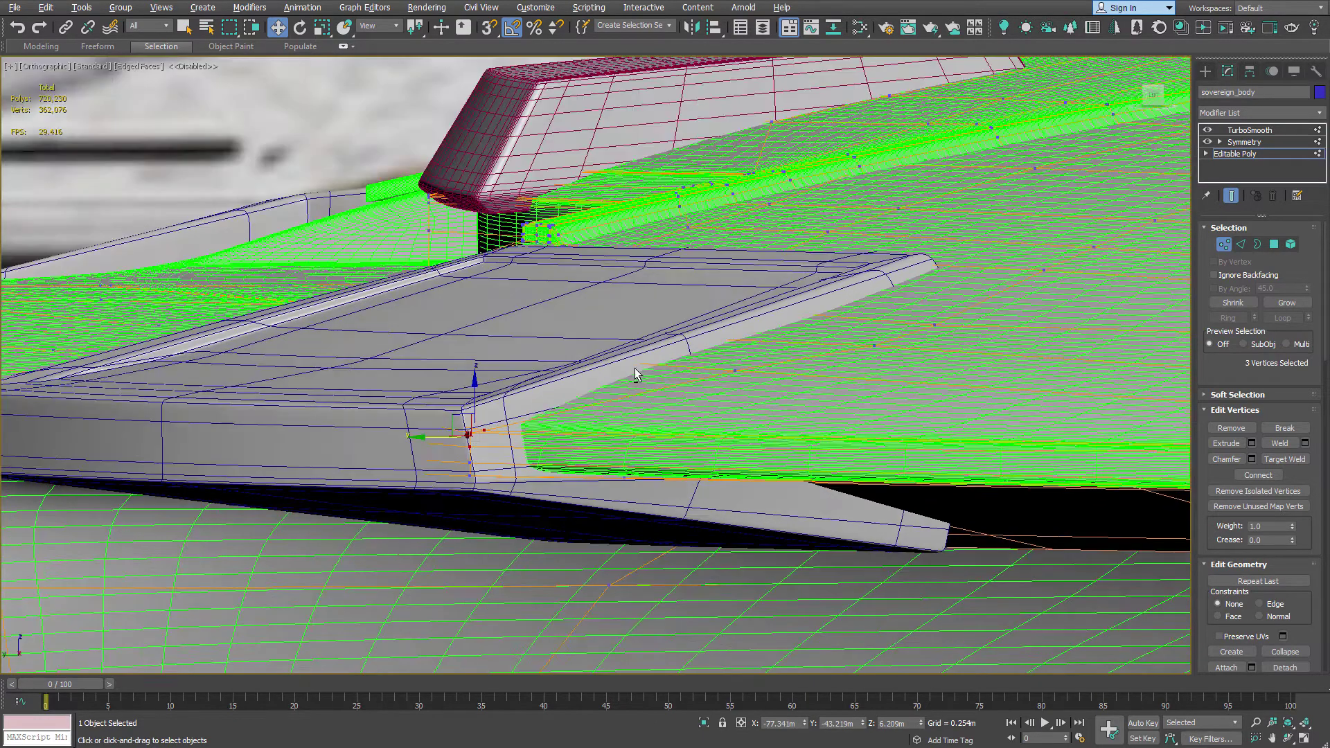
Lower the sovereign_body vertex on the saucer's top surface just outboard of the aft plate by about 0.7 m
middle_click_drag(635, 374, 639, 374, "alt")
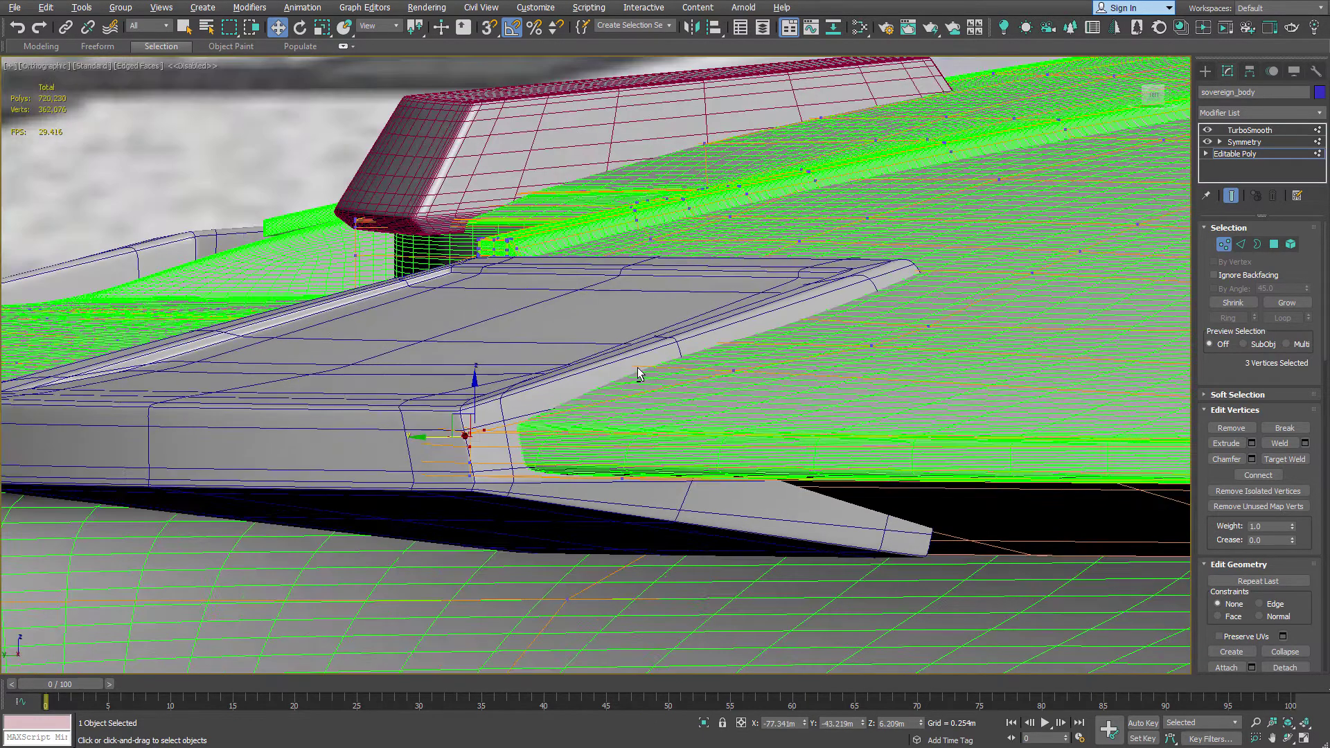
scroll(515, 344, "down", 2)
middle_click_drag(530, 346, 284, 317)
scroll(483, 333, "up", 2)
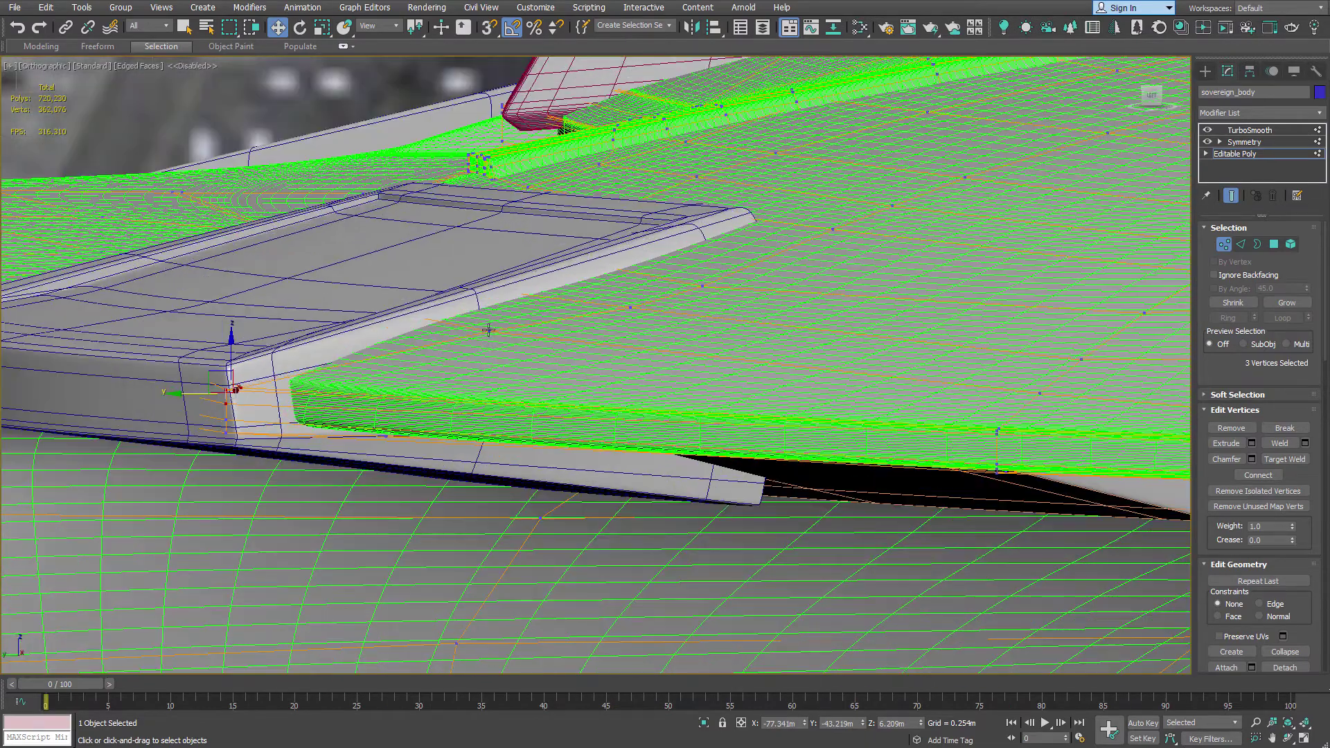
left_click(489, 328)
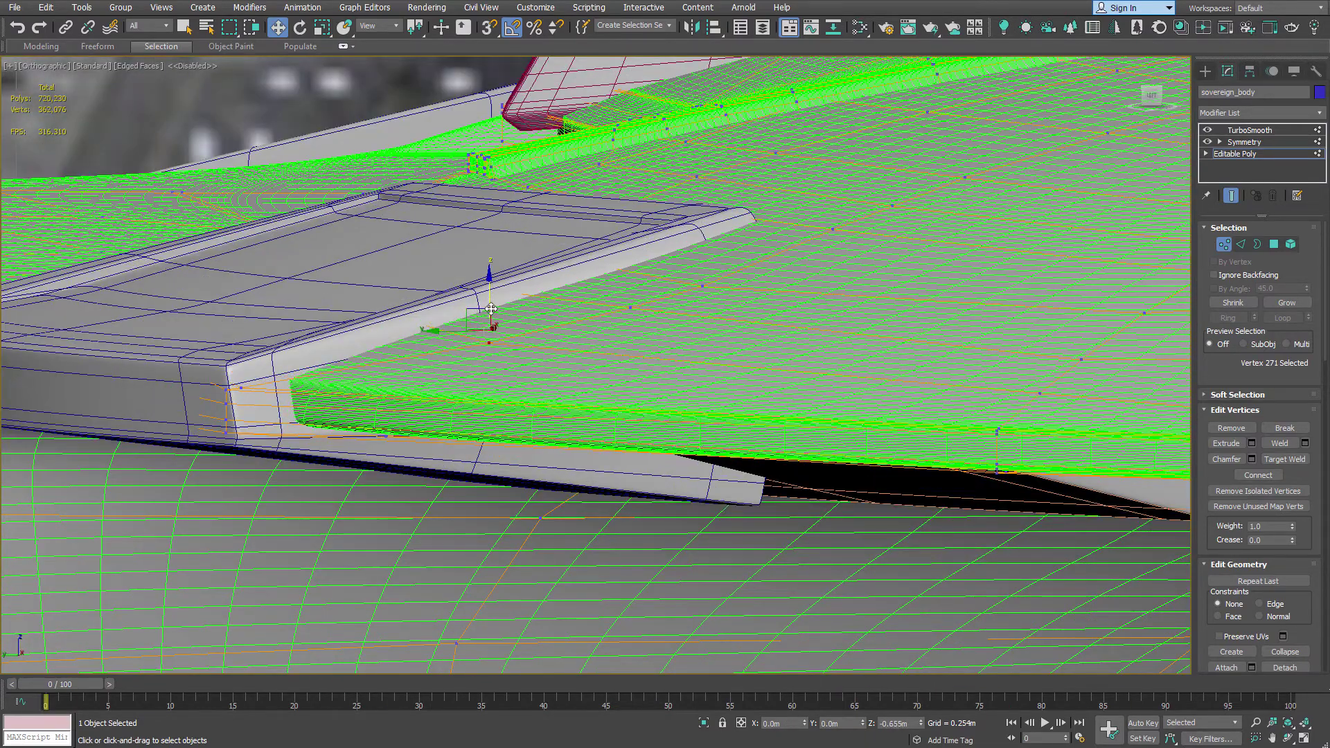
Inspect the framed aft plate and its junction with the saucer rim in shaded display without edged faces
mouse_move(380, 374)
middle_mouse_down()
mouse_move(514, 367)
mouse_move(604, 381)
mouse_move(582, 387)
mouse_move(595, 372)
mouse_move(620, 381)
middle_mouse_up()
key("F4")
scroll(512, 370, "down", 2)
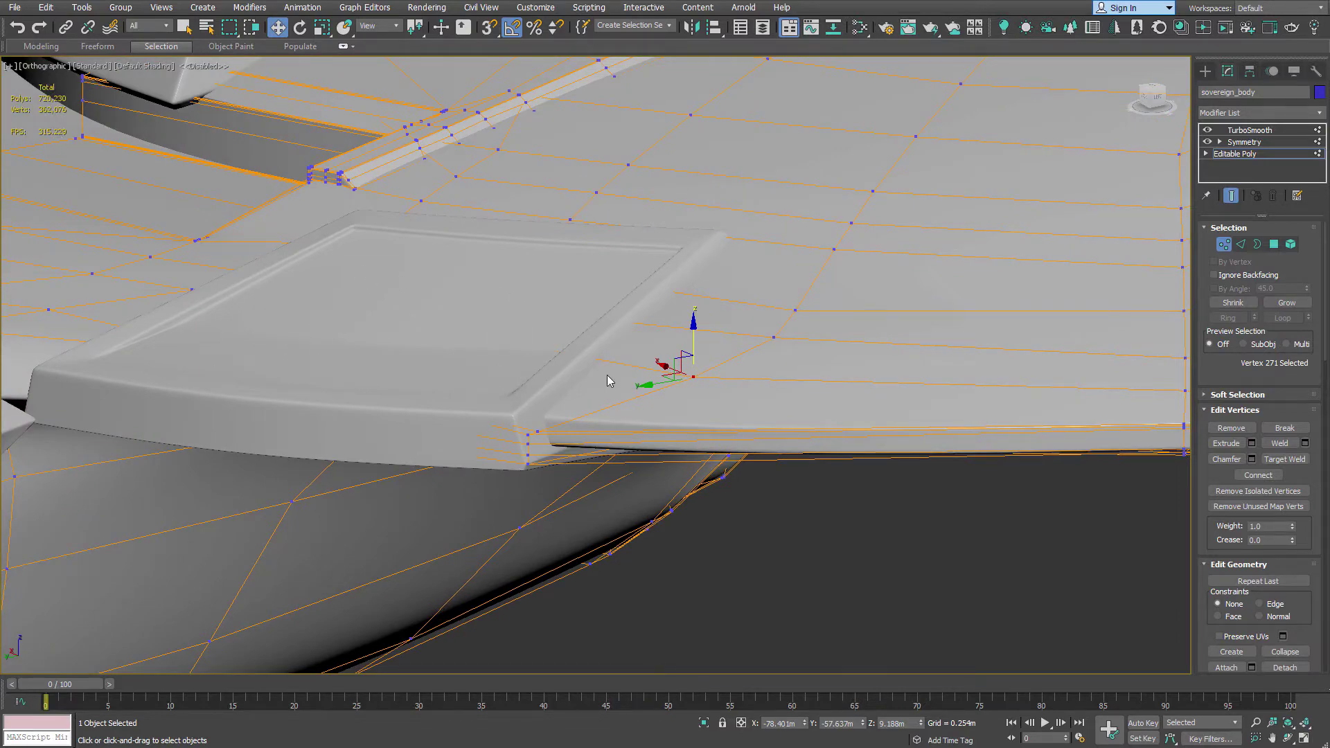
scroll(584, 368, "up", 3)
middle_click_drag(381, 231, 774, 270)
scroll(529, 260, "down", 3)
scroll(525, 265, "up", 3)
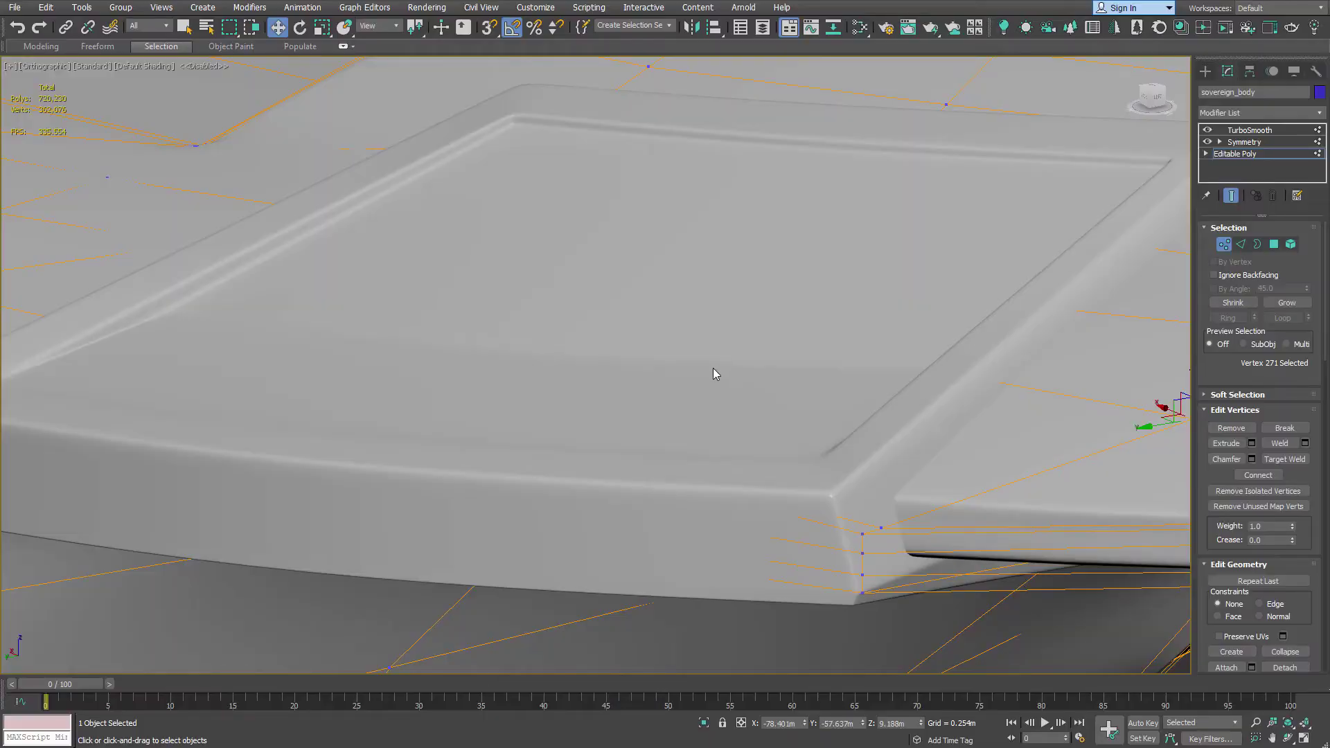
scroll(713, 374, "down", 8)
scroll(714, 376, "up", 5)
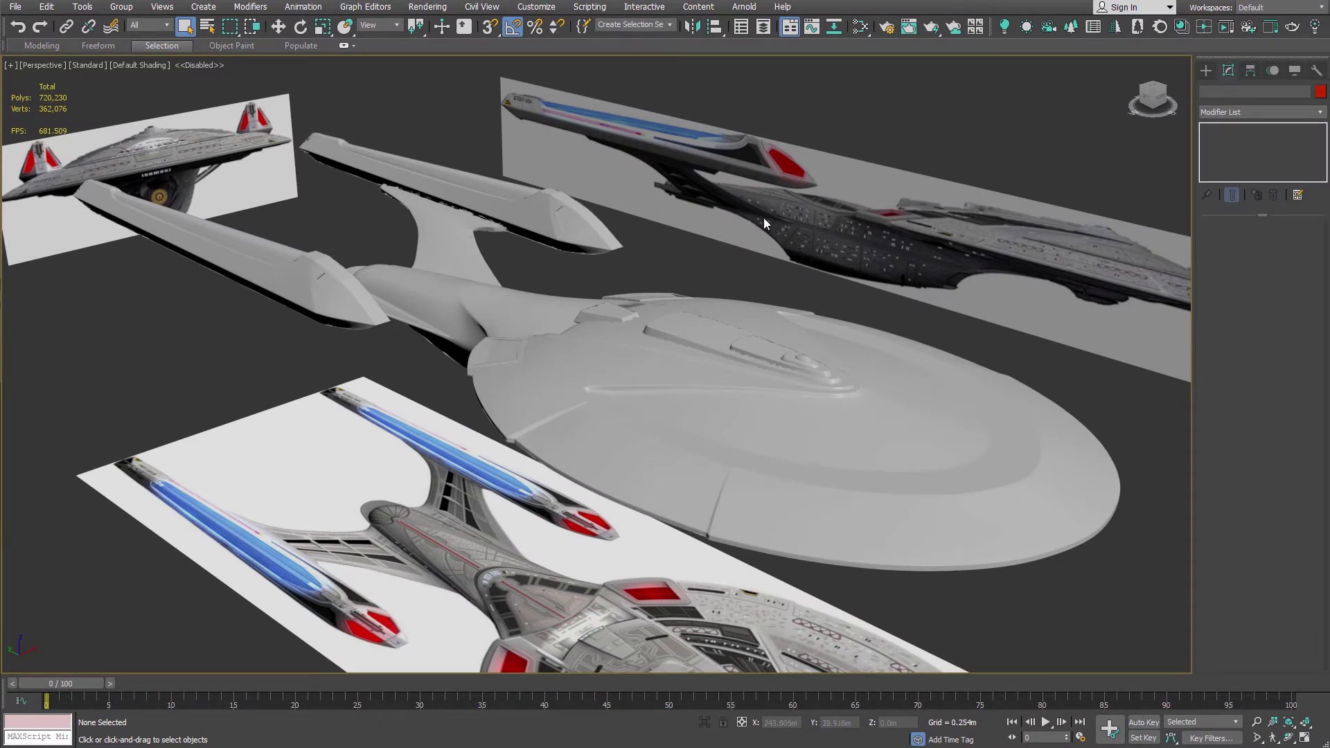
Show edged faces and compare the mesh density of the nacelles with that of sovereign_body, leaving sovereign_body selected
left_click(544, 209)
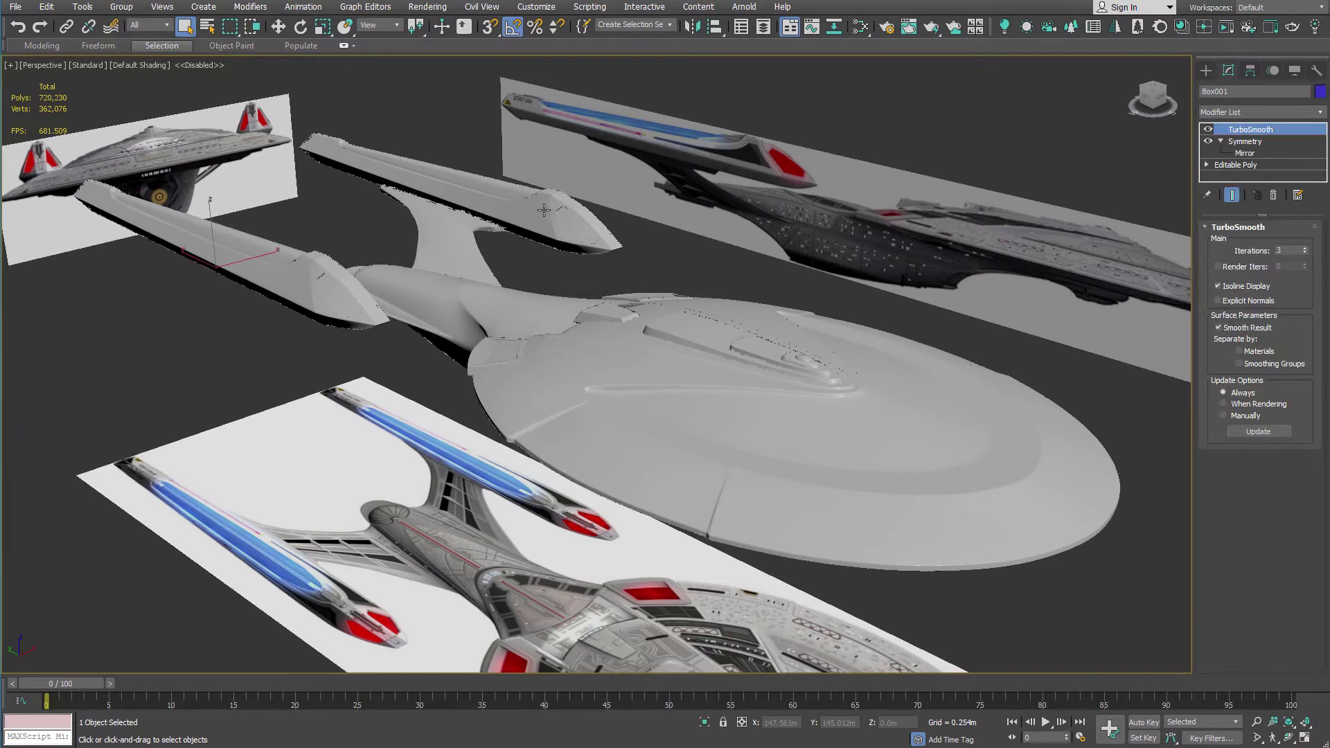
key("F4")
middle_click_drag(599, 153, 638, 229)
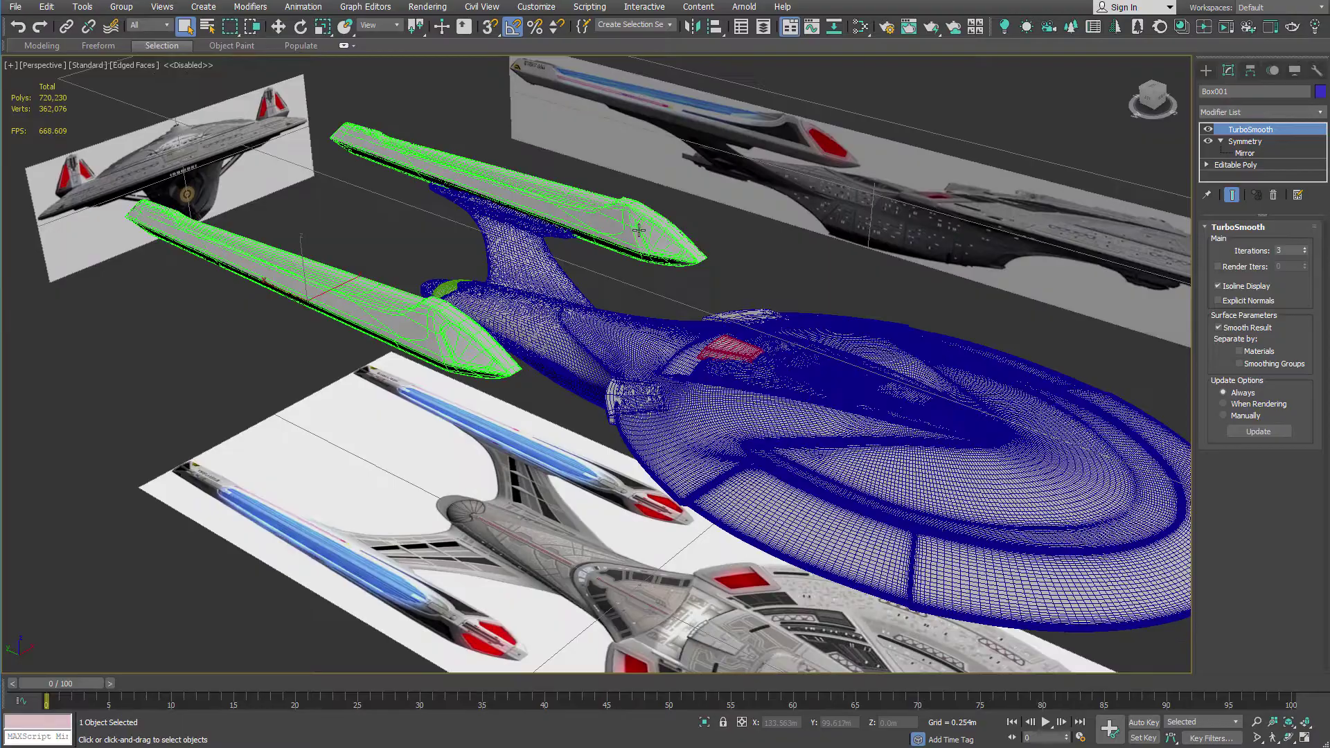
middle_click_drag(814, 287, 688, 226)
left_click(677, 298)
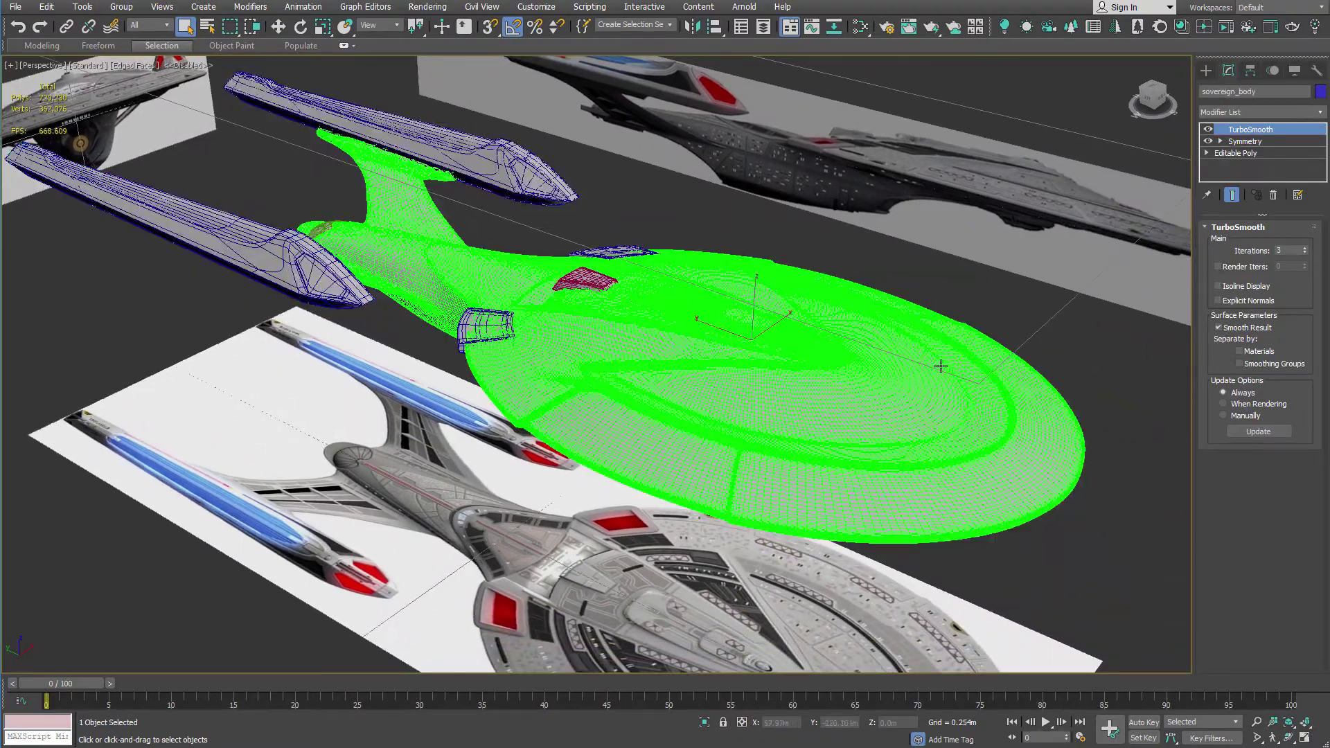
Examine the smoothed wireframe of sovereign_body across the saucer's top, rim and underside
middle_click_drag(814, 288, 679, 289, "alt")
scroll(818, 233, "up", 3)
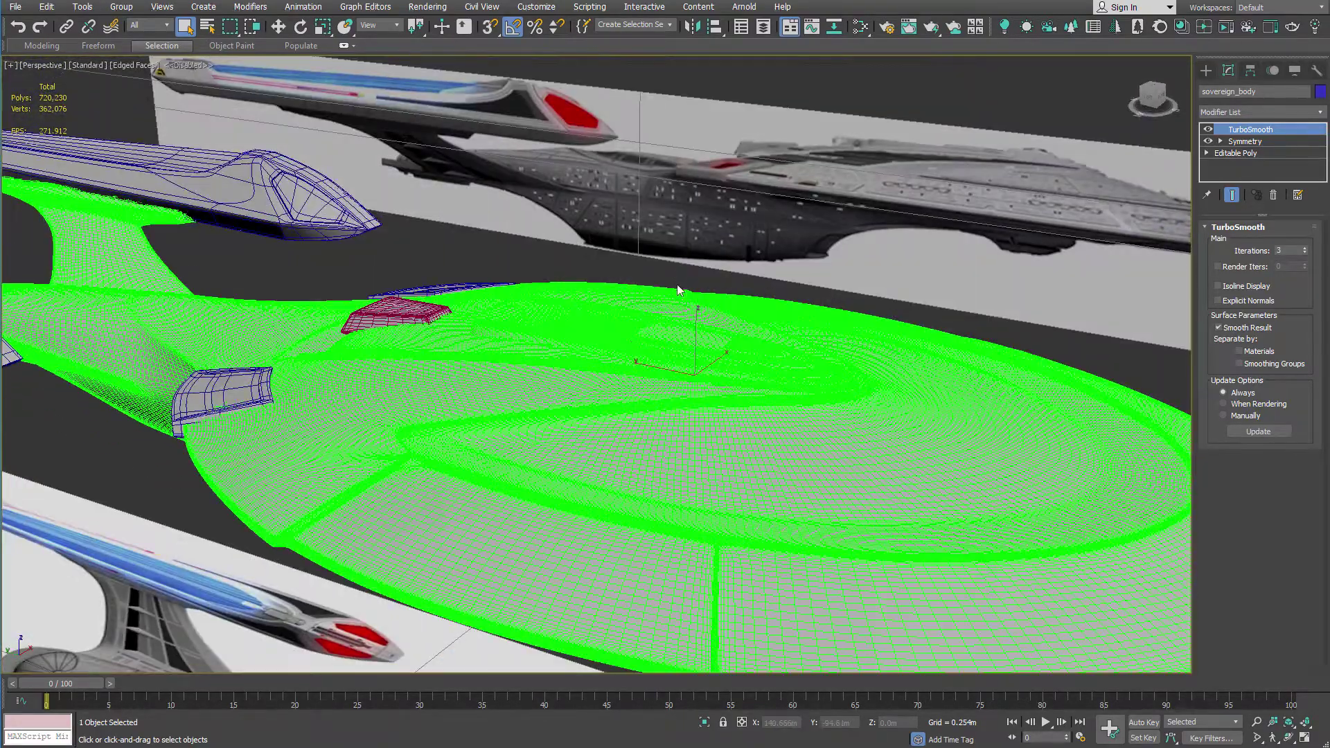
middle_click_drag(601, 339, 695, 287)
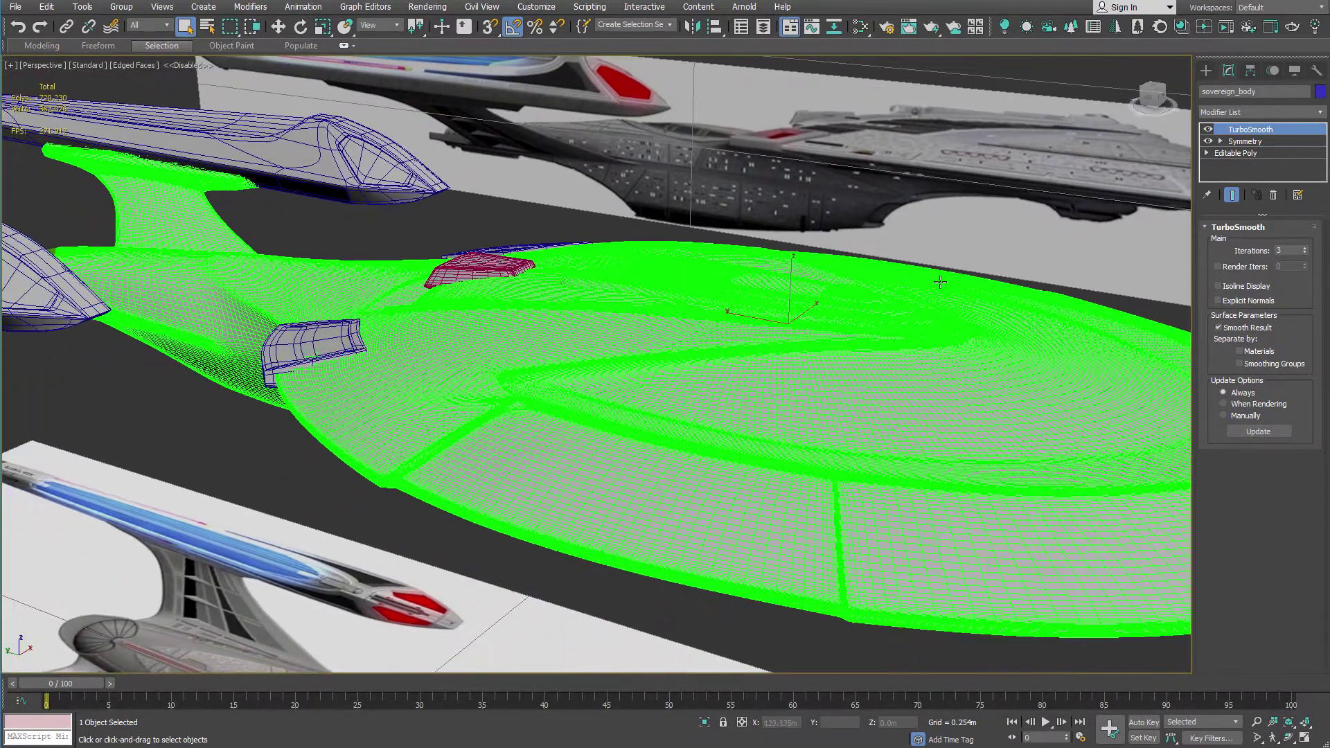
middle_click_drag(940, 282, 757, 259)
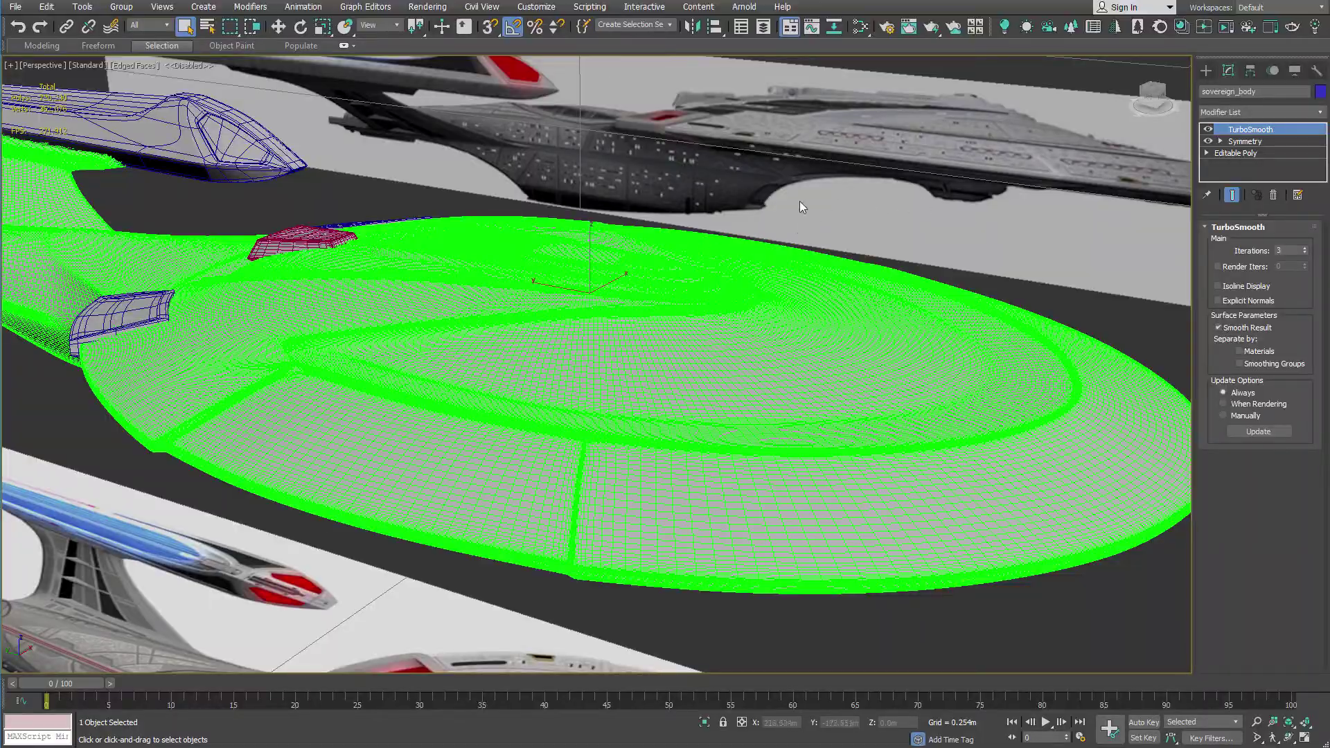
middle_click_drag(577, 226, 642, 208, "alt")
scroll(673, 217, "up", 4)
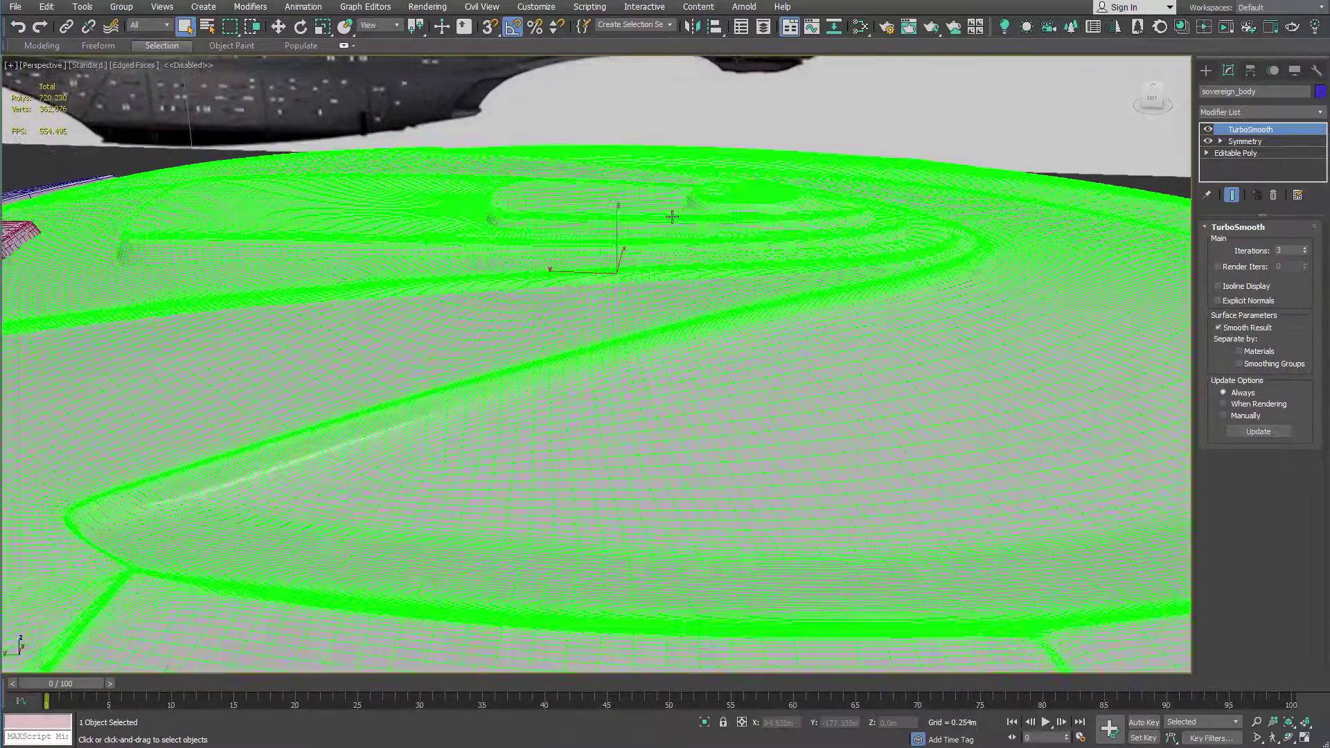
middle_click_drag(739, 217, 741, 196, "alt")
scroll(741, 194, "down", 5)
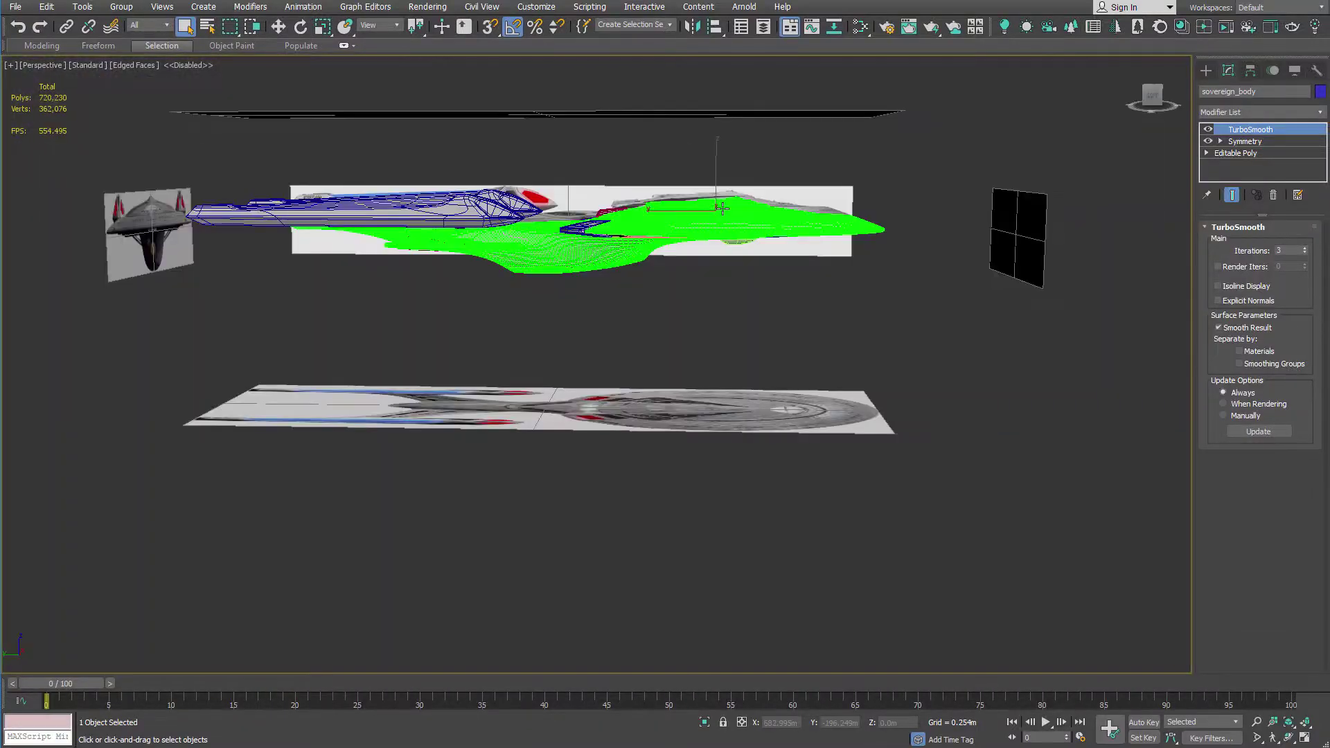
middle_click_drag(600, 196, 649, 180, "alt")
scroll(787, 210, "up", 6)
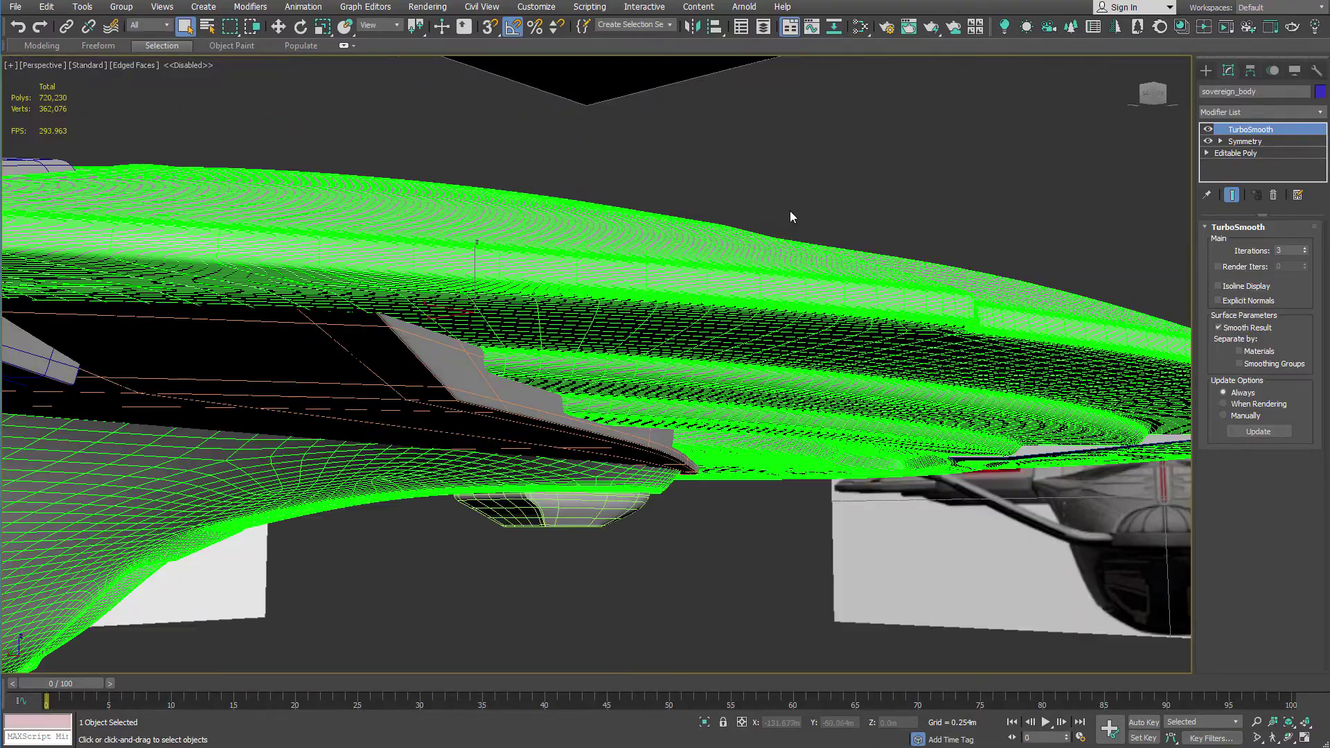
scroll(797, 208, "down", 2)
middle_click_drag(804, 208, 683, 237, "alt")
middle_click_drag(941, 236, 770, 236, "alt")
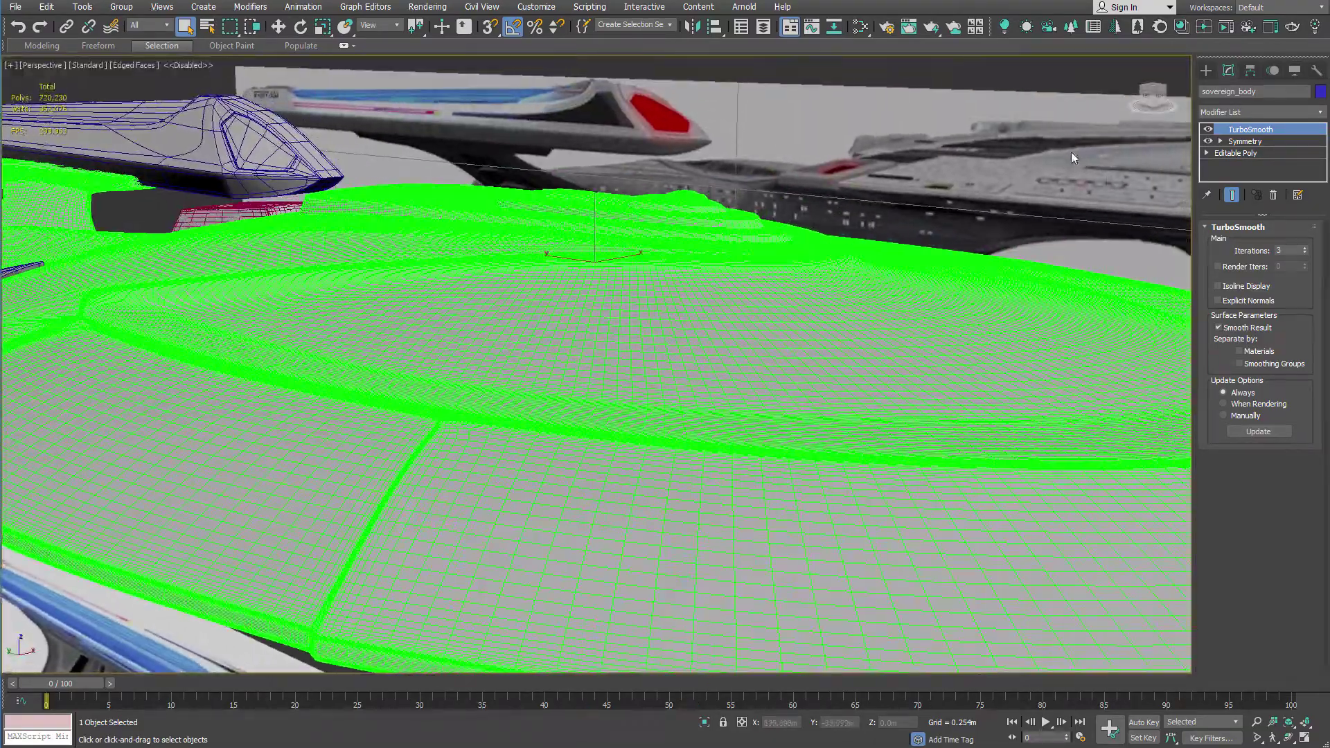
Collapse the entire modifier stack of sovereign_body and convert the resulting mesh to Editable Poly
left_click(1261, 130)
right_click(1224, 135)
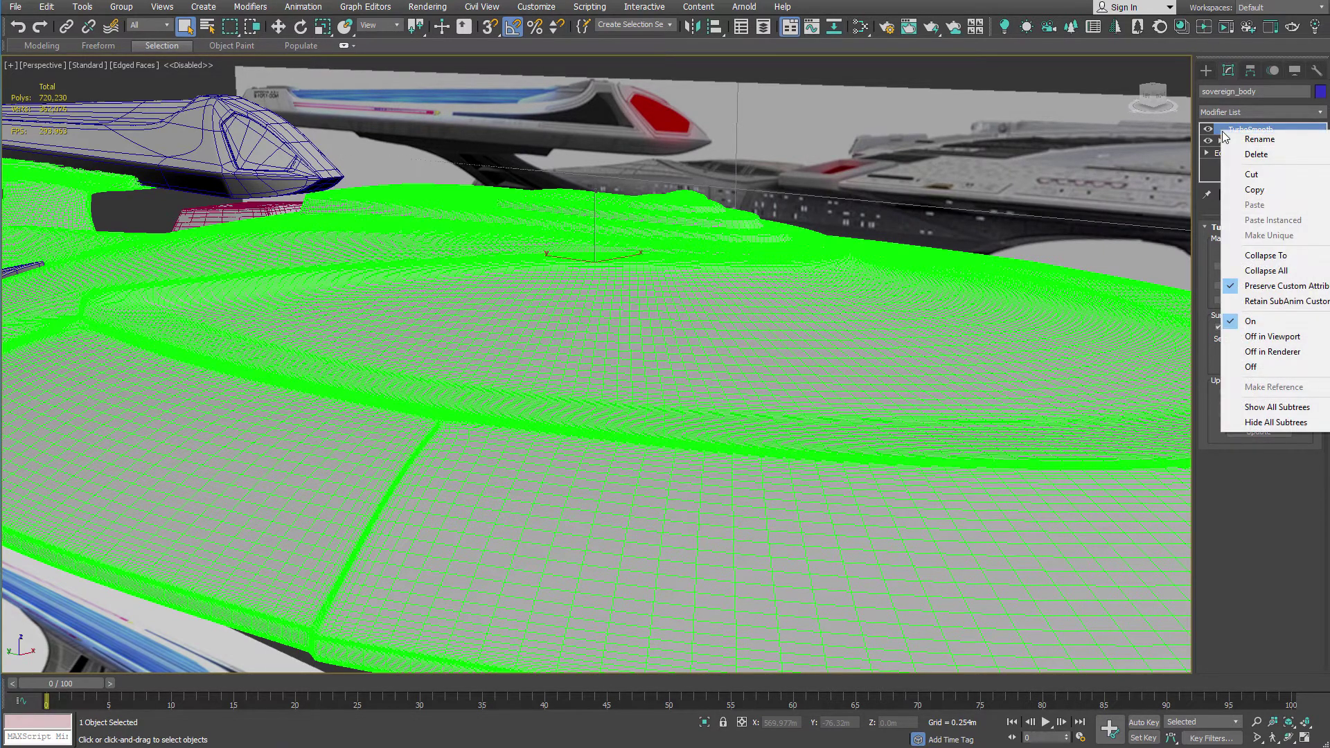
left_click(1259, 271)
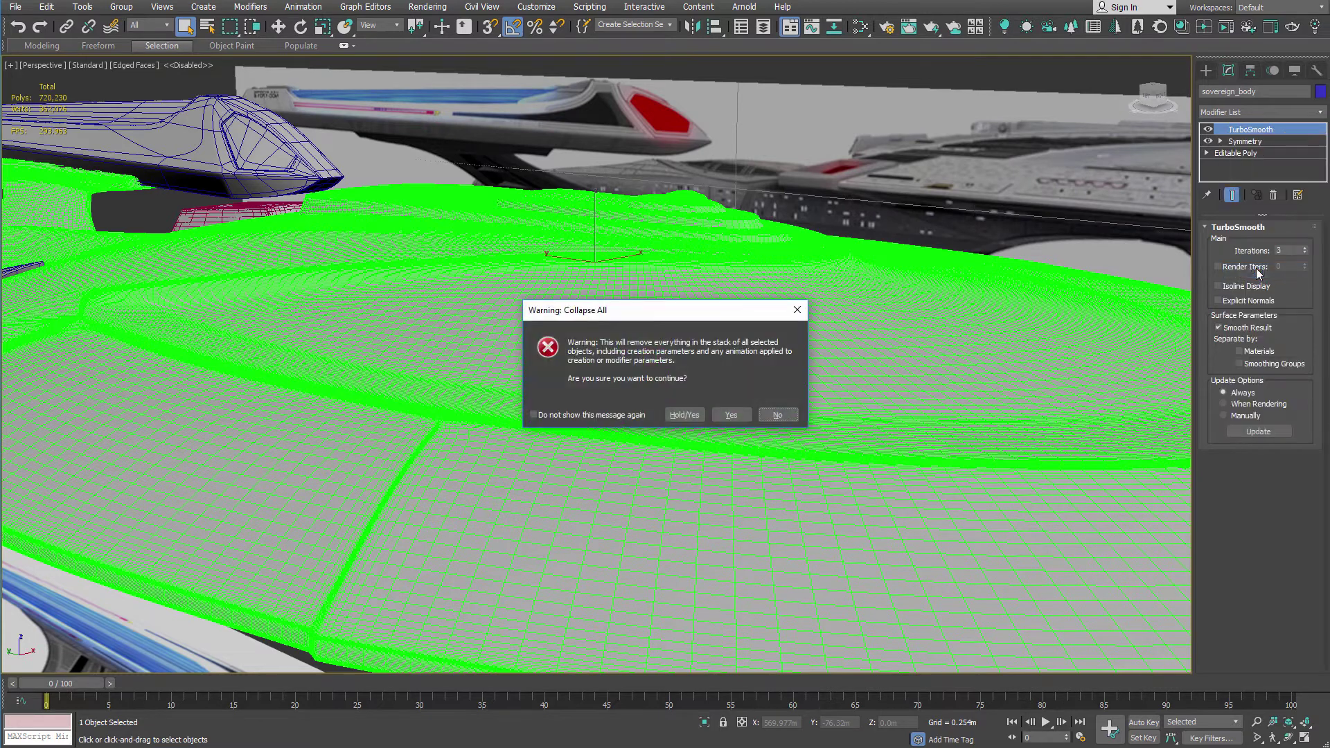
left_click(732, 415)
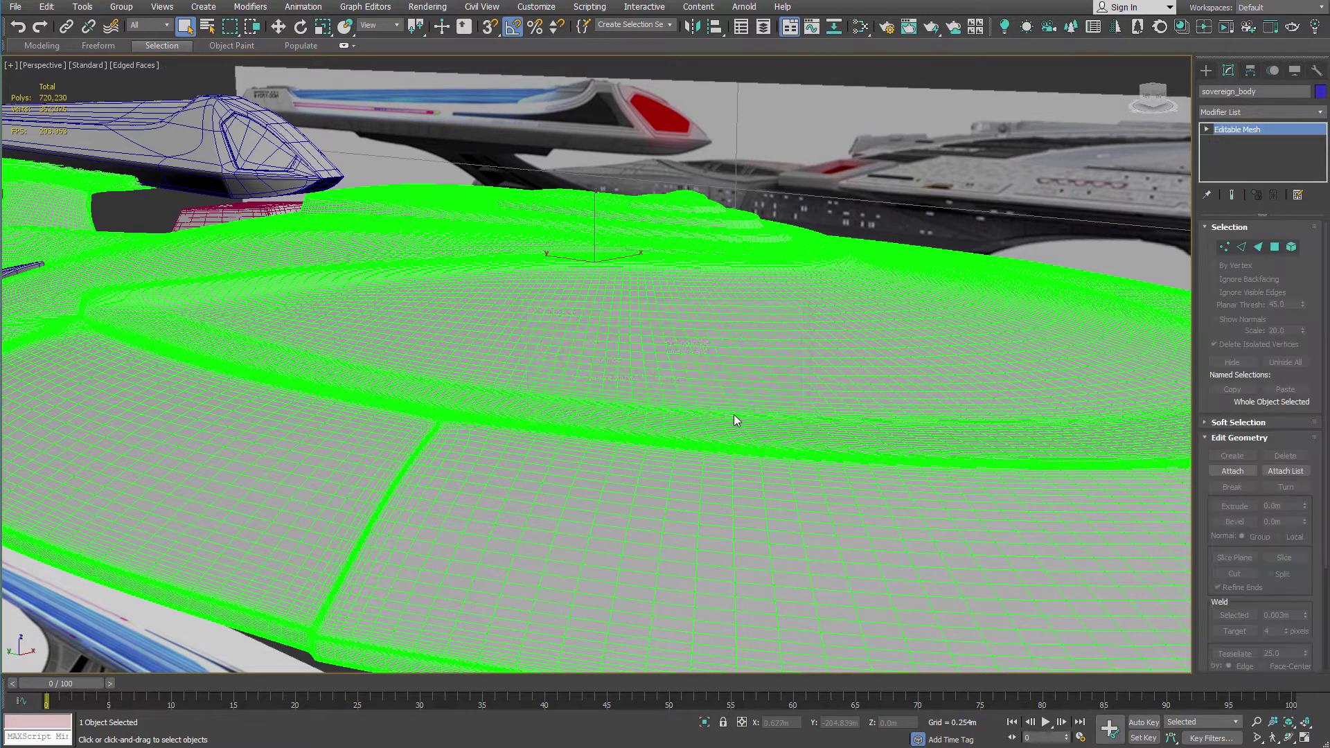
right_click(742, 355)
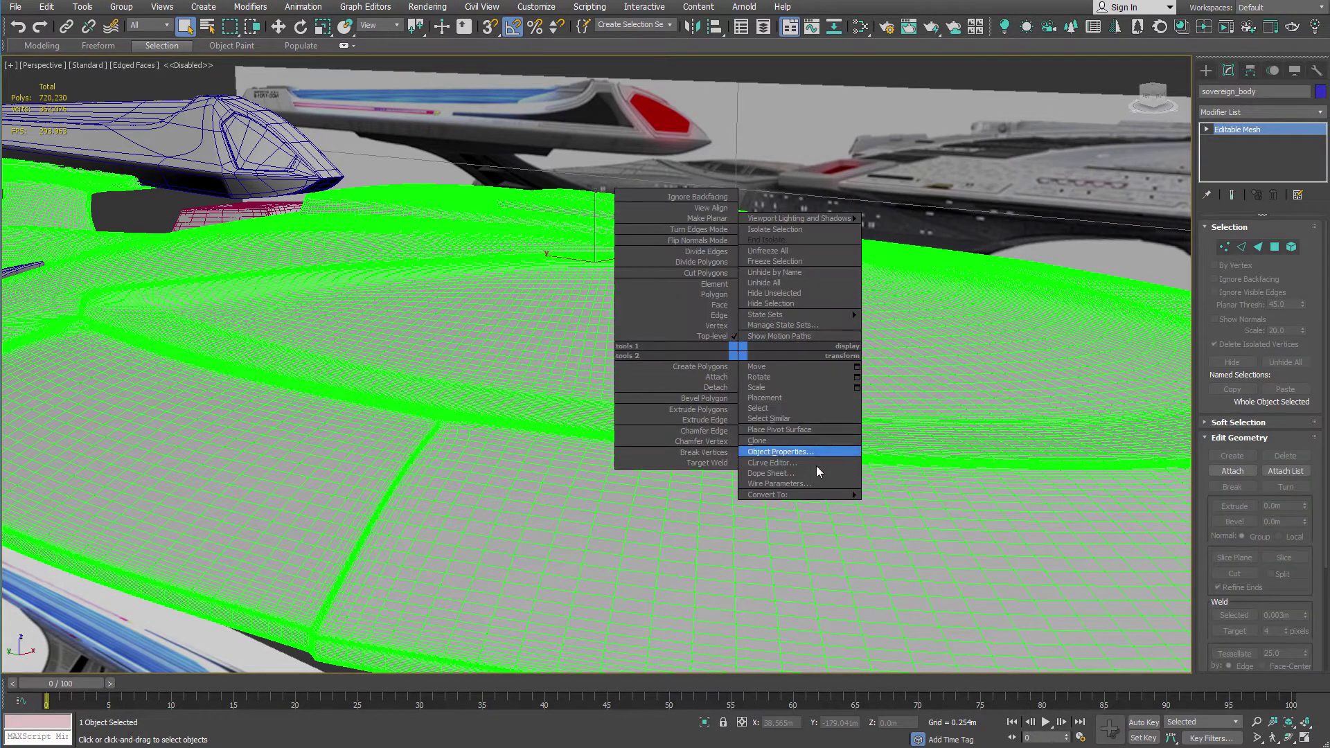
mouse_move(824, 496)
left_click(892, 505)
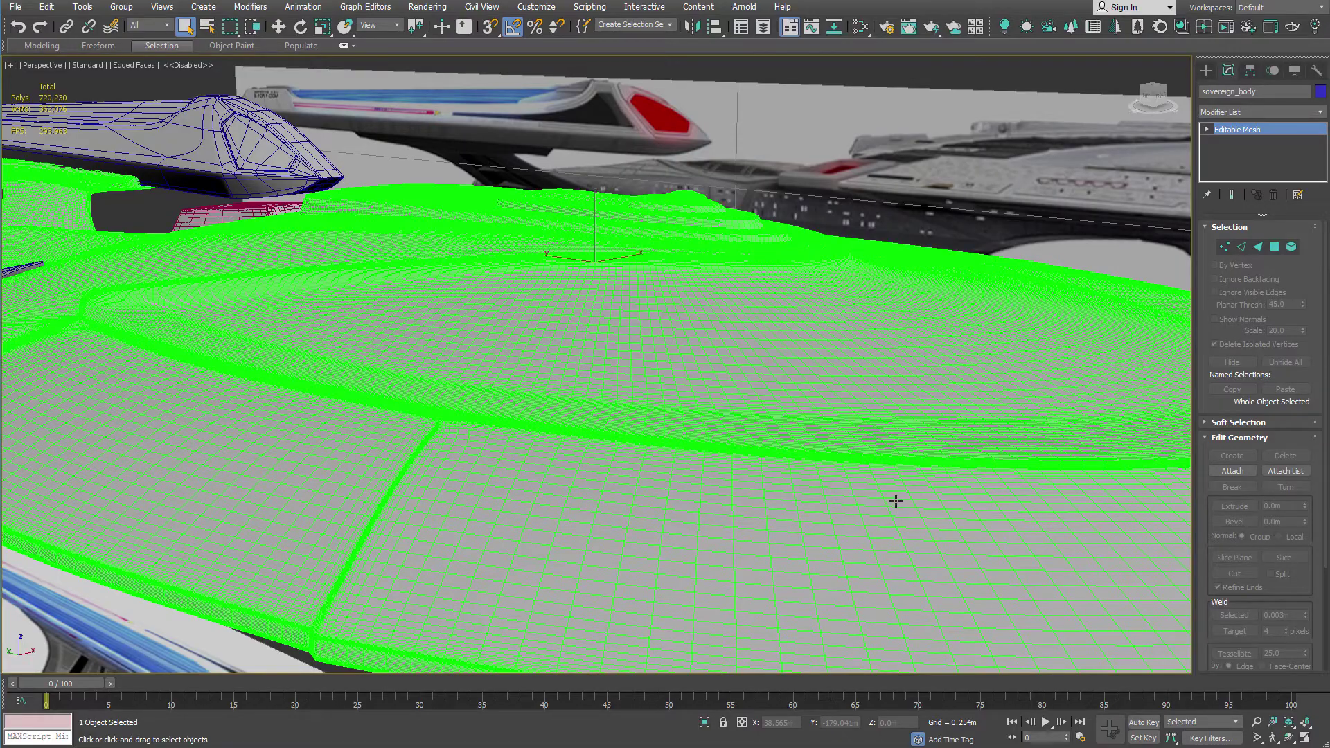
Enter polygon level on the collapsed sovereign_body and select a single polygon on the saucer's upper surface
middle_click_drag(904, 321, 808, 273)
scroll(835, 166, "down", 5)
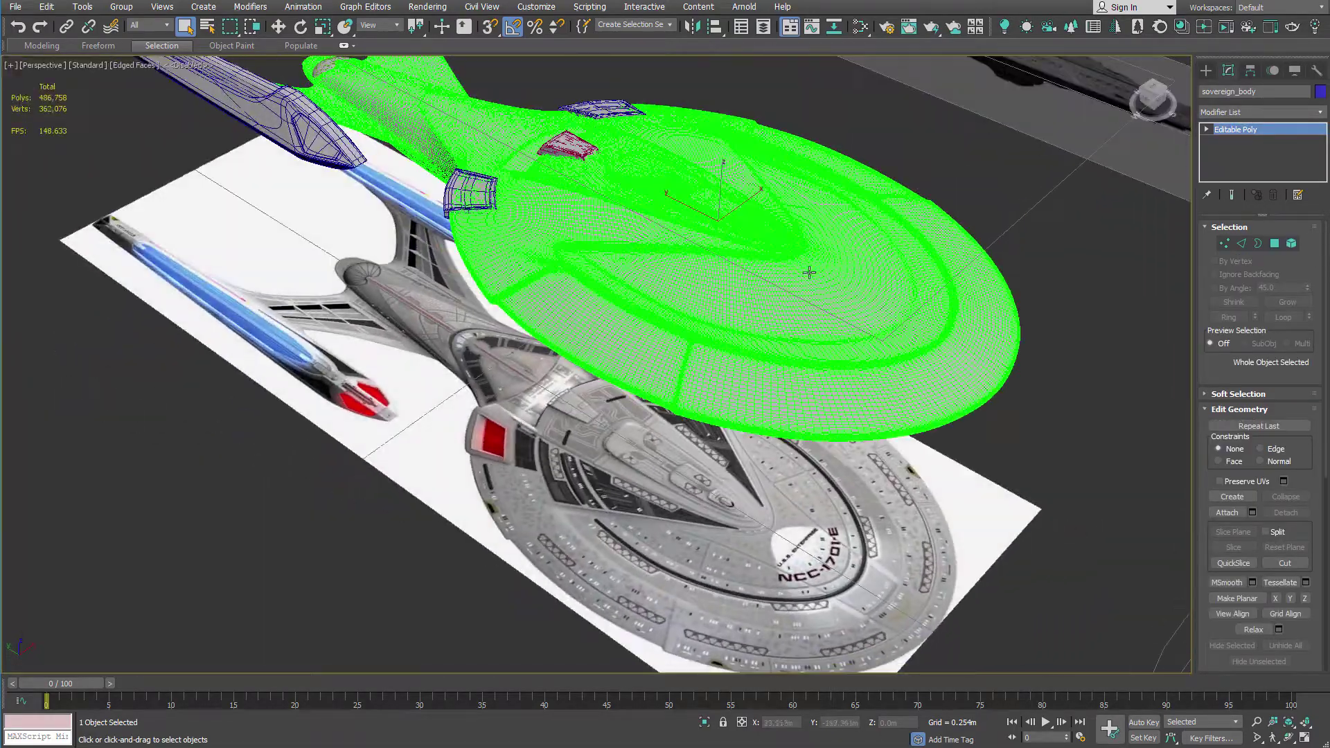
scroll(813, 289, "up", 5)
key("4")
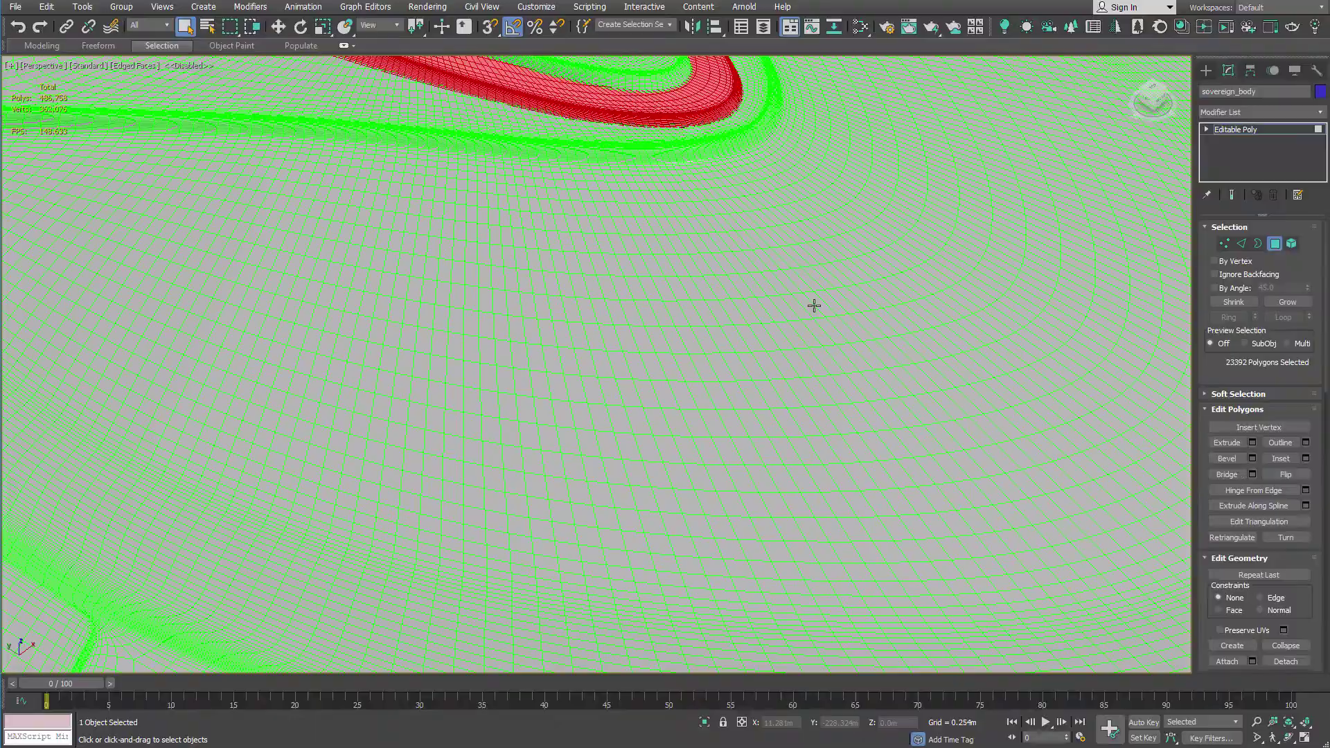
left_click(814, 307)
Examine the collapsed saucer mesh from several angles and study the hull panel details on the top-view reference image
middle_click_drag(882, 269, 600, 332, "alt")
scroll(600, 332, "down", 4)
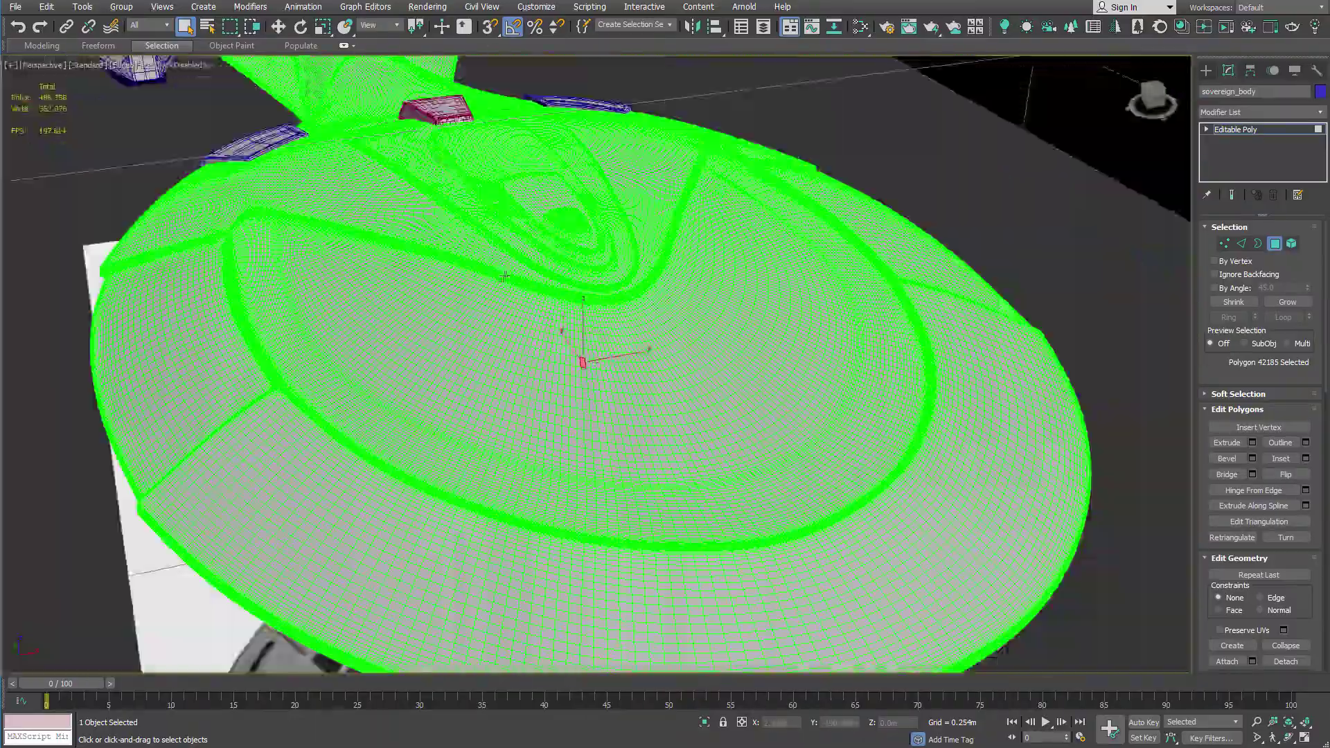
middle_click_drag(506, 274, 780, 228, "alt")
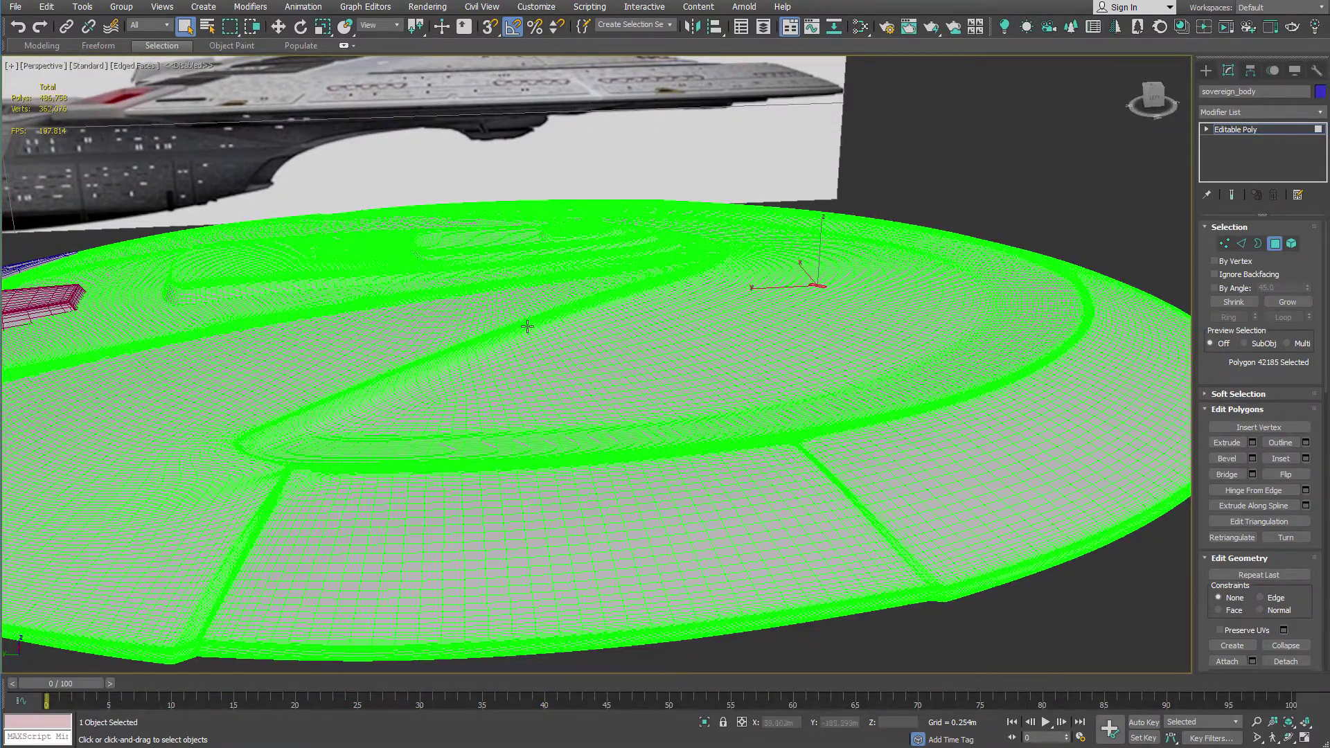
middle_click_drag(529, 326, 592, 314, "alt")
middle_click_drag(754, 356, 649, 283)
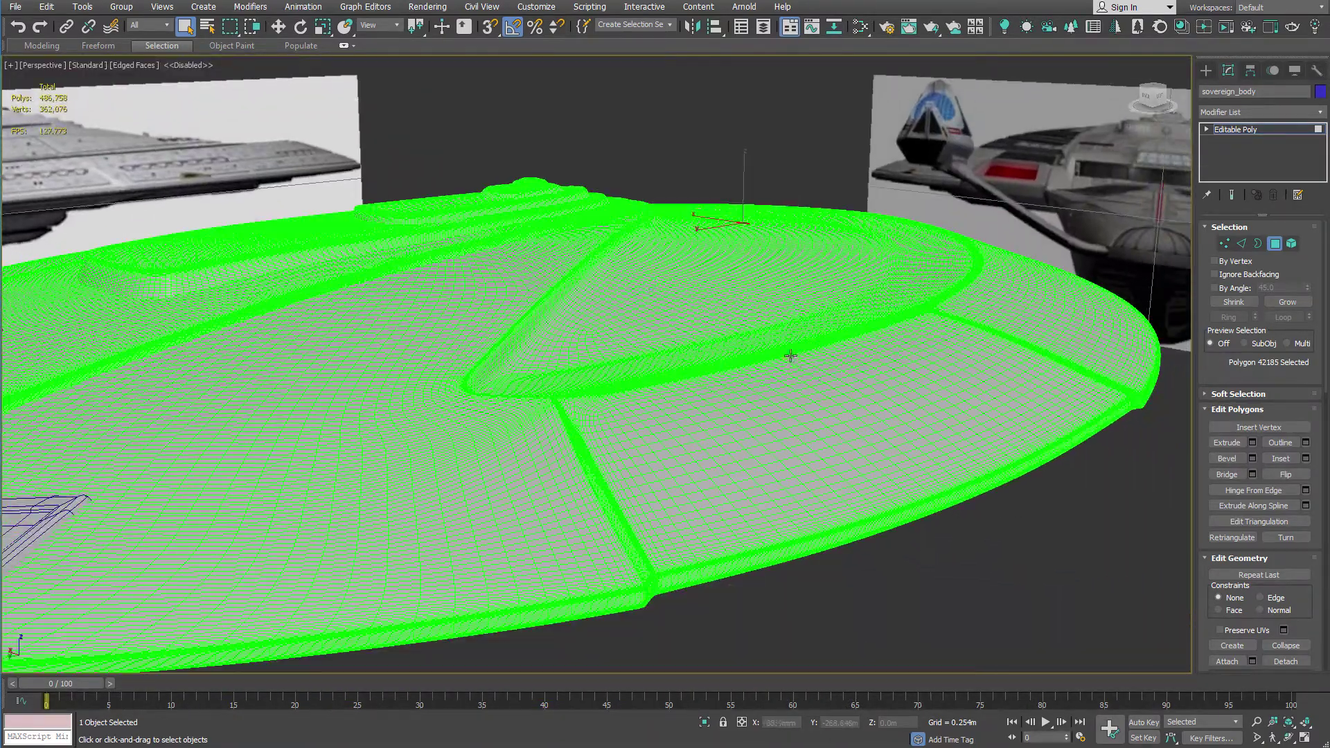
middle_click_drag(1009, 298, 819, 271, "alt")
scroll(703, 509, "up", 4)
middle_click_drag(702, 516, 646, 285)
middle_click_drag(746, 286, 621, 251, "alt")
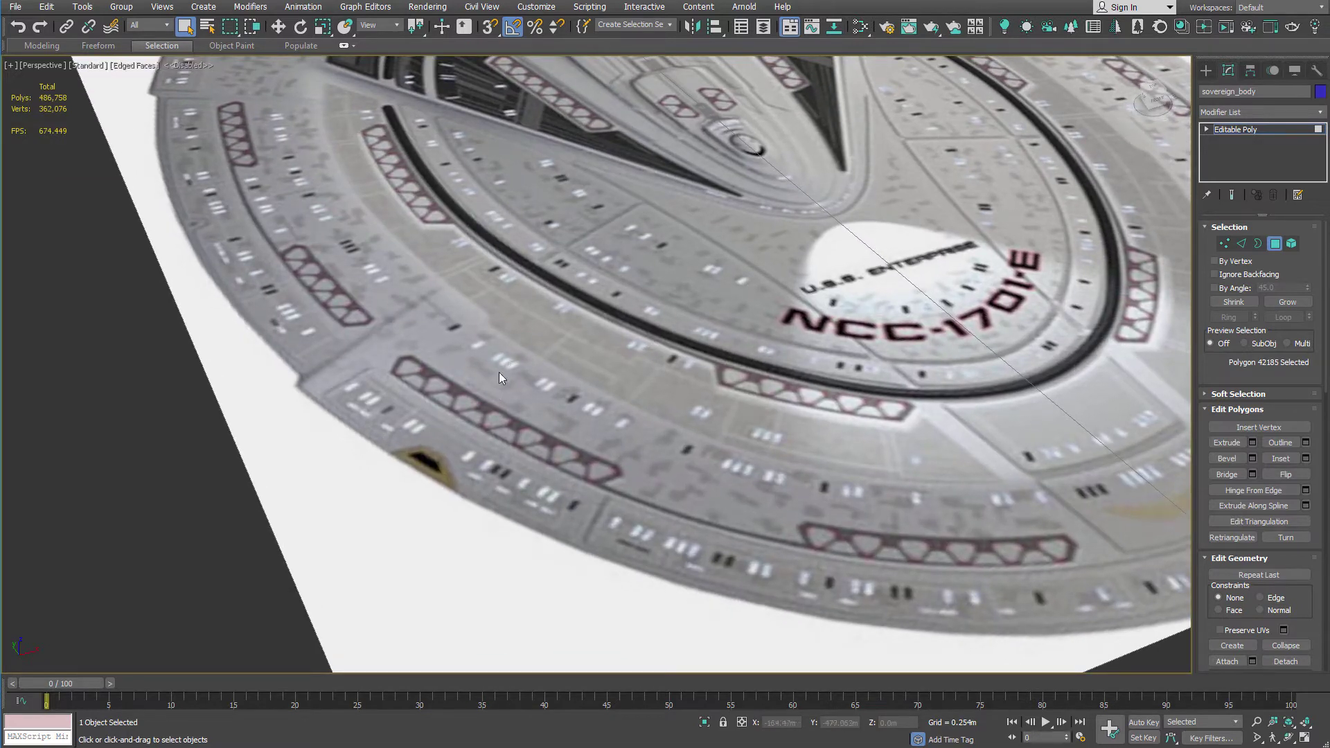
scroll(754, 227, "down", 10)
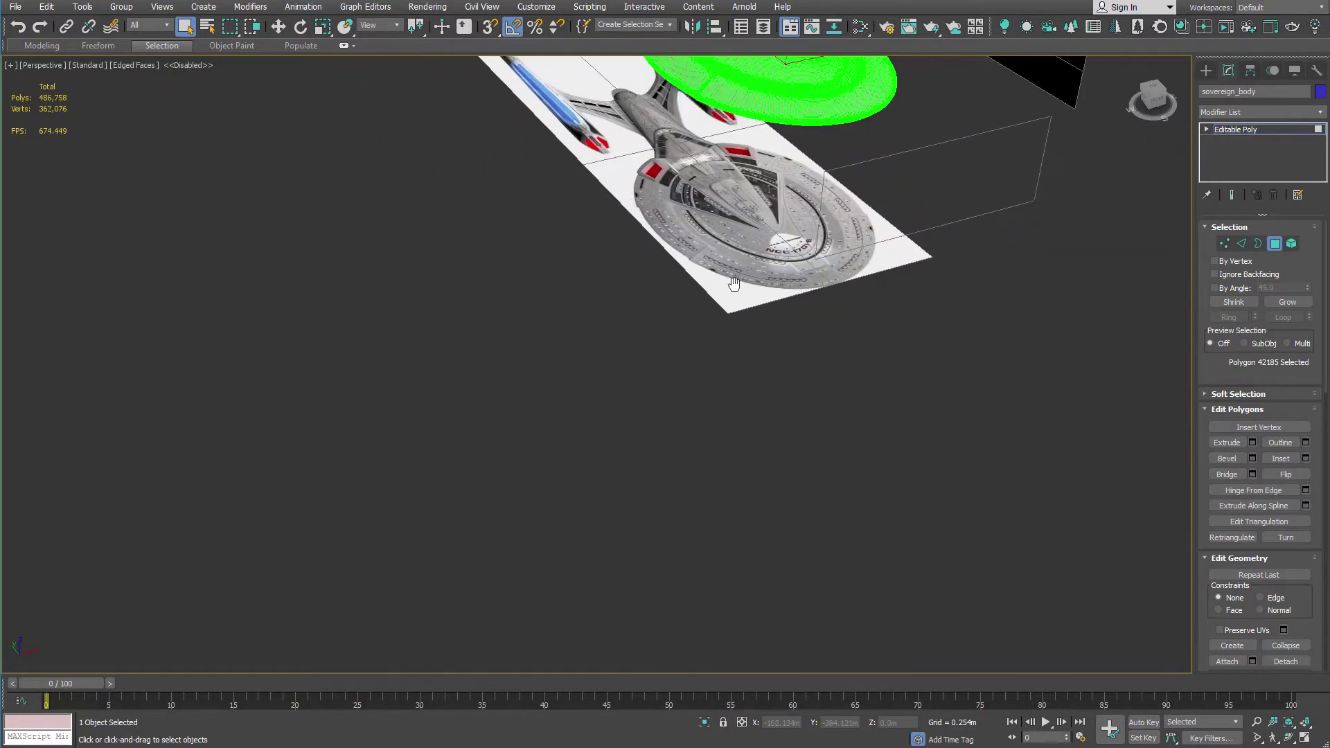
middle_click_drag(734, 284, 864, 378)
scroll(784, 432, "up", 5)
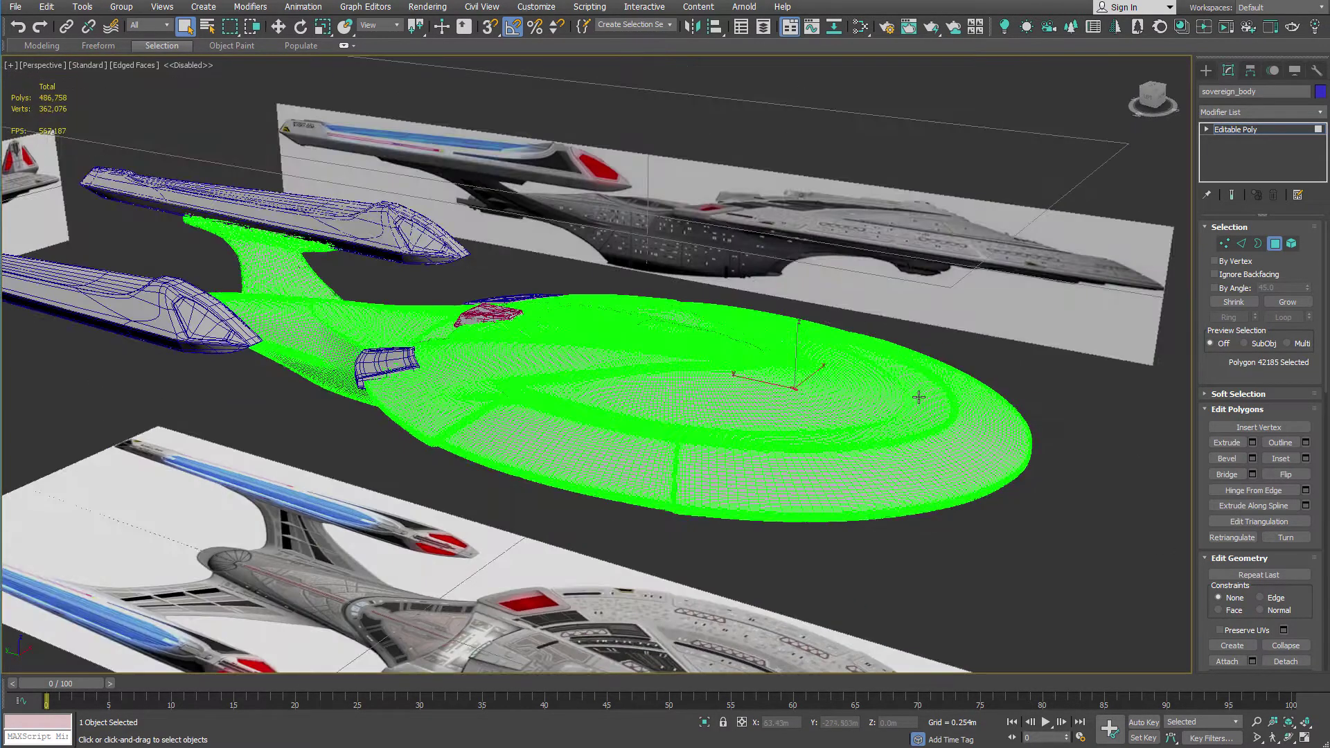